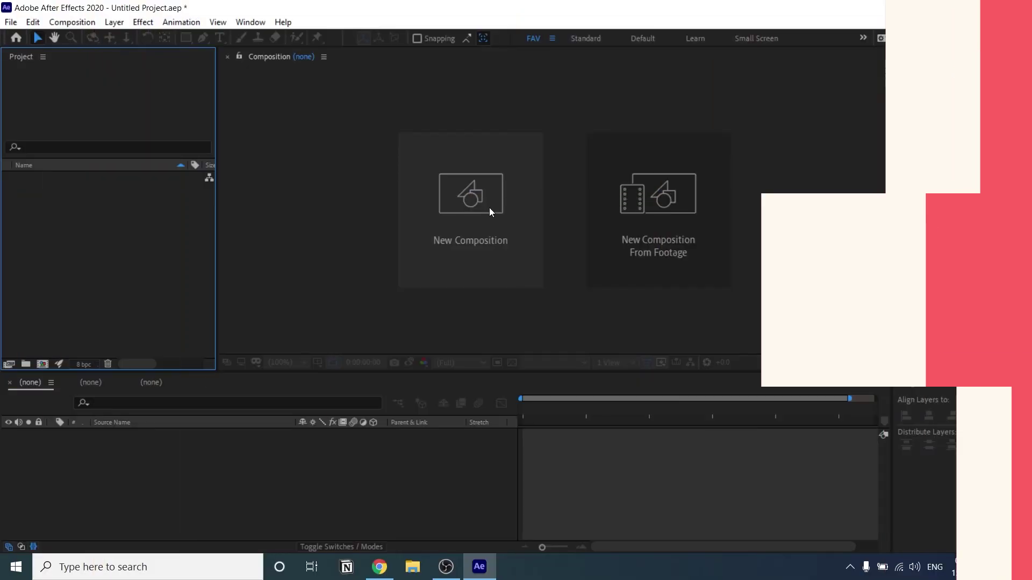
Step: Create a new 1920 x 1080 composition named Text, at 30 frames per second and with a 6-second duration
left_click(448, 232)
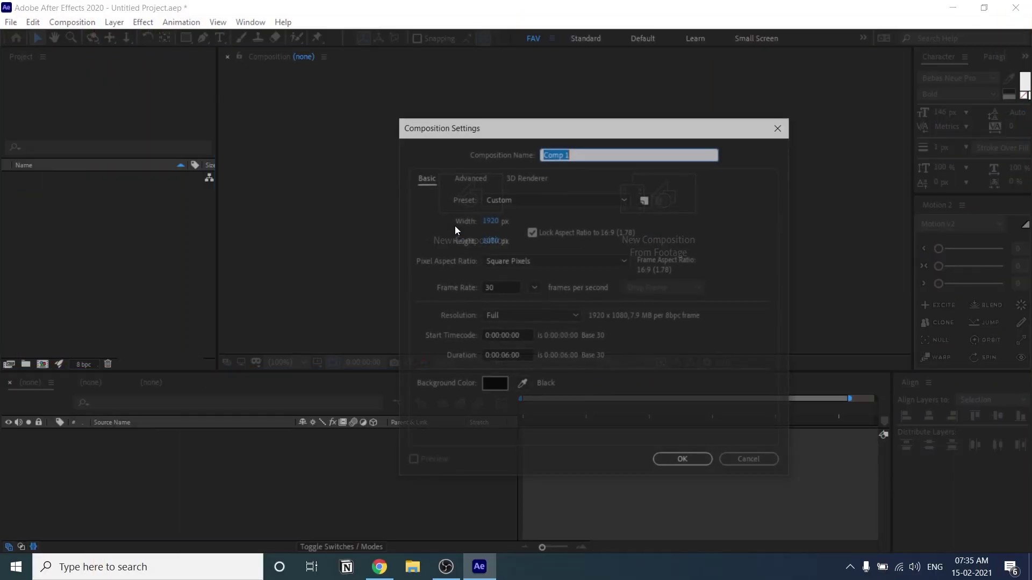
type("Text")
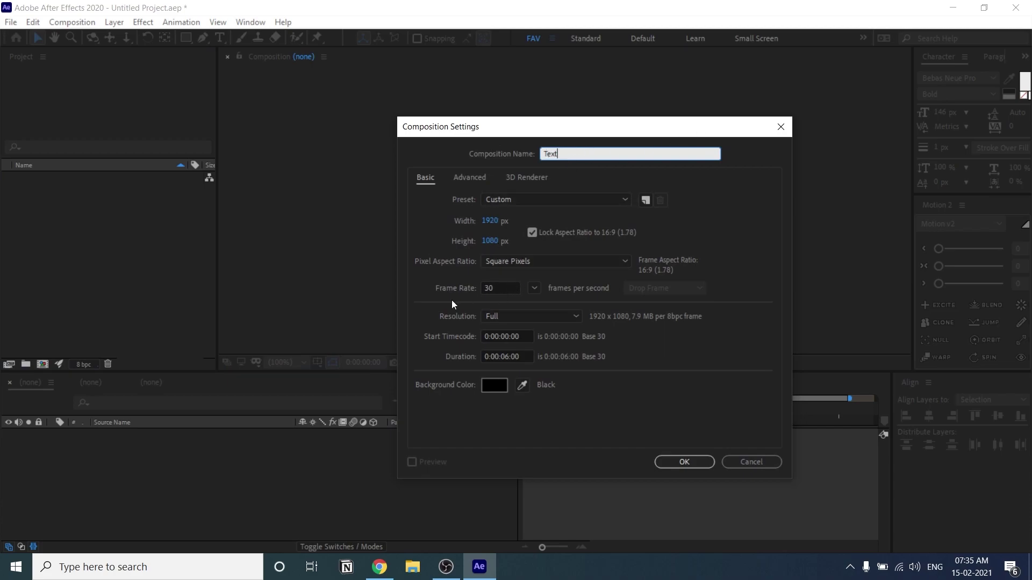
left_click(505, 358)
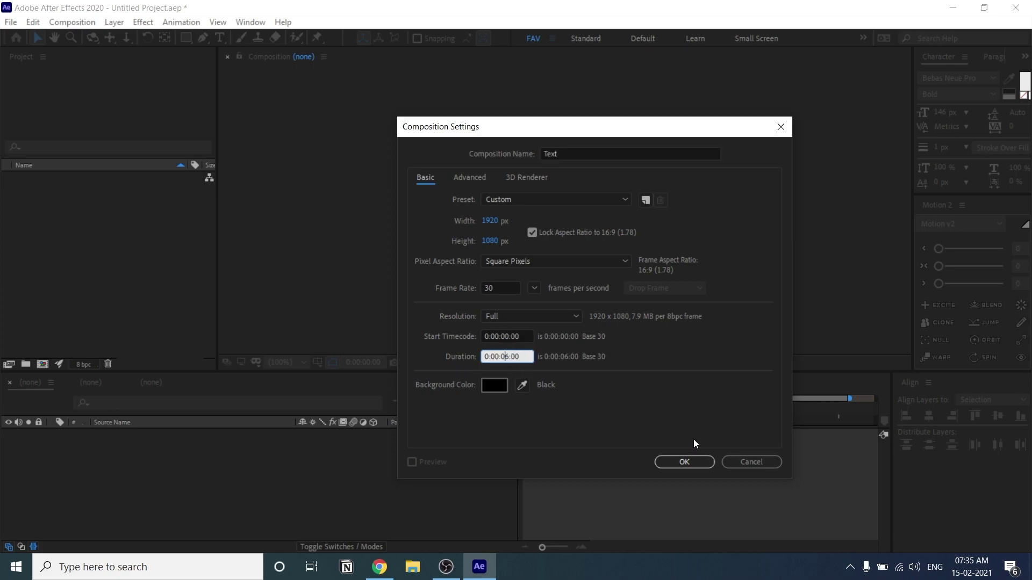
left_click(697, 463)
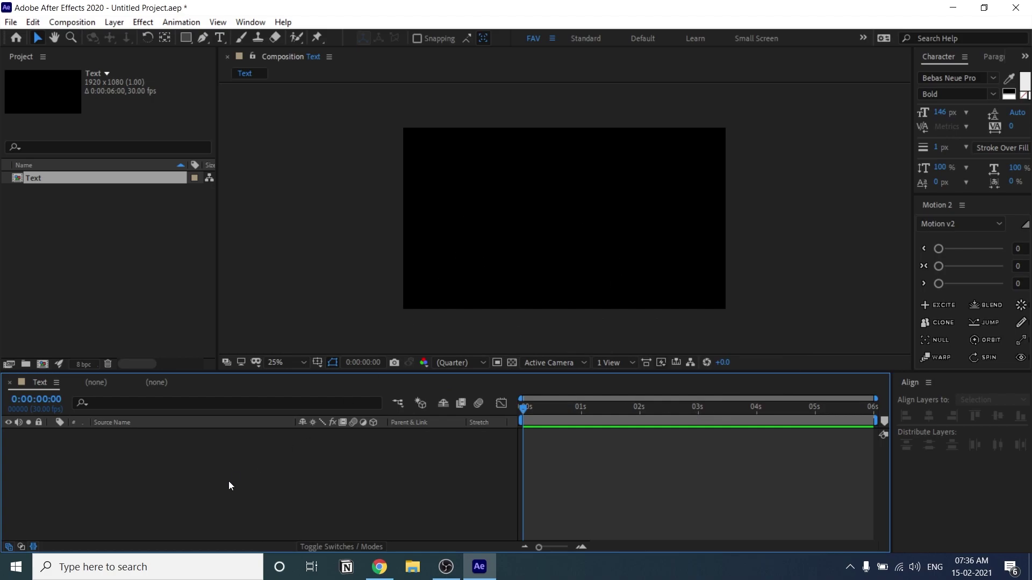
Step: Narrow the timeline's layer columns and hide the Stretch column to give the time graph more room
left_click_drag(293, 421, 229, 423)
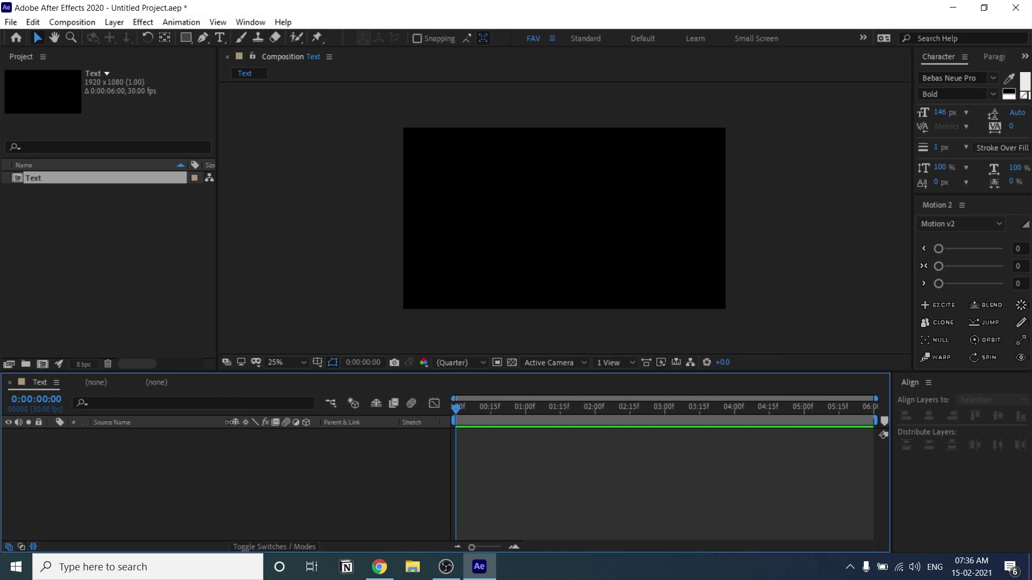
left_click(33, 546)
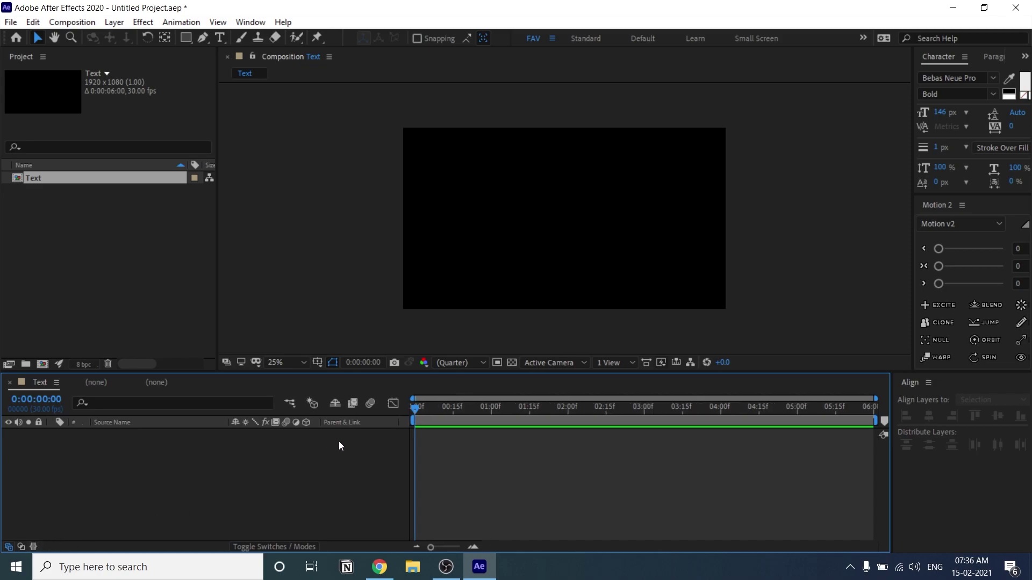
Step: Add a text layer reading "Lorem Ipsum Dollar" and move it near the middle of the frame
left_click(220, 41)
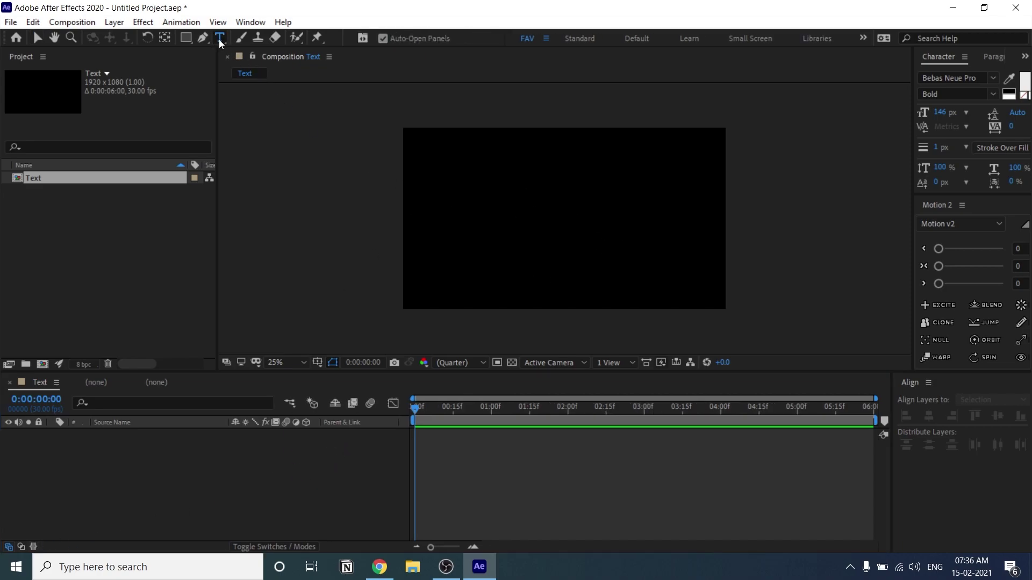
left_click(454, 226)
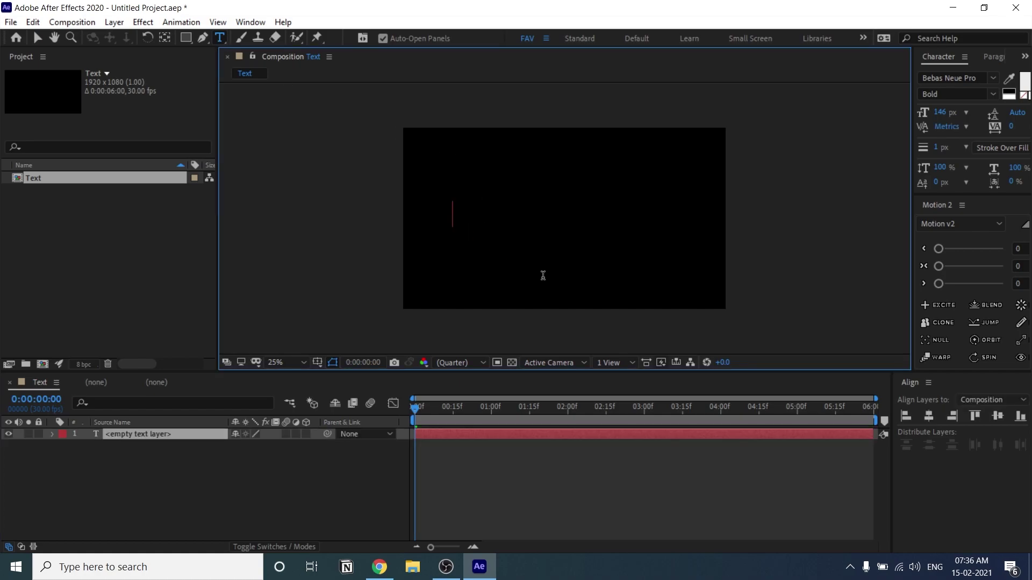
type("Lorem")
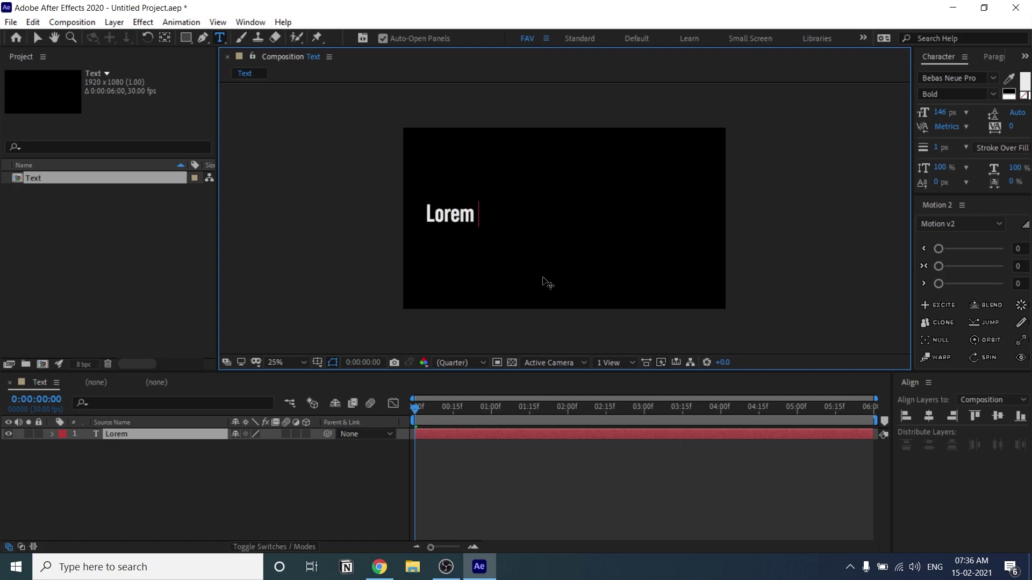
type(" Ipsum")
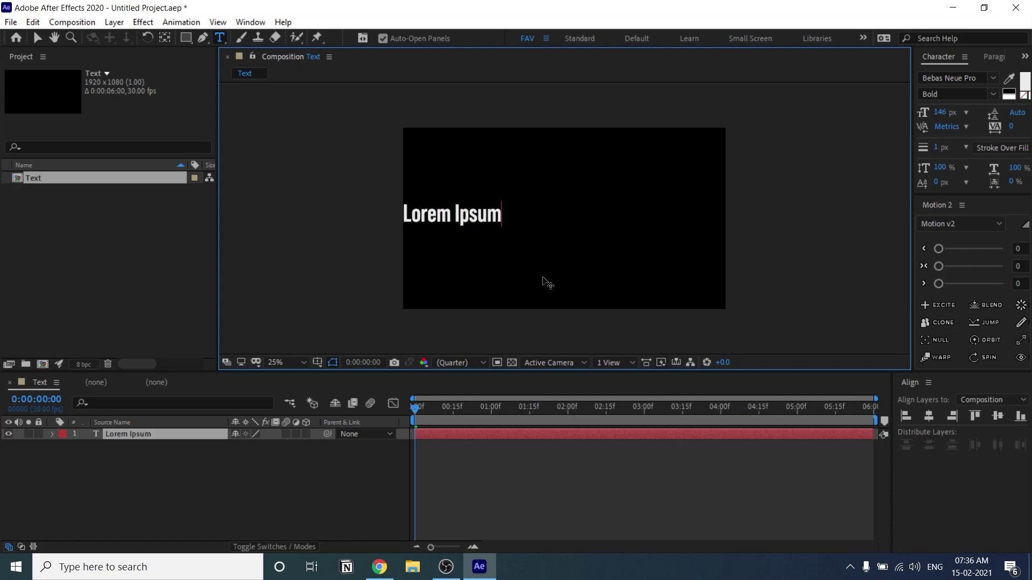
type(" Dollar")
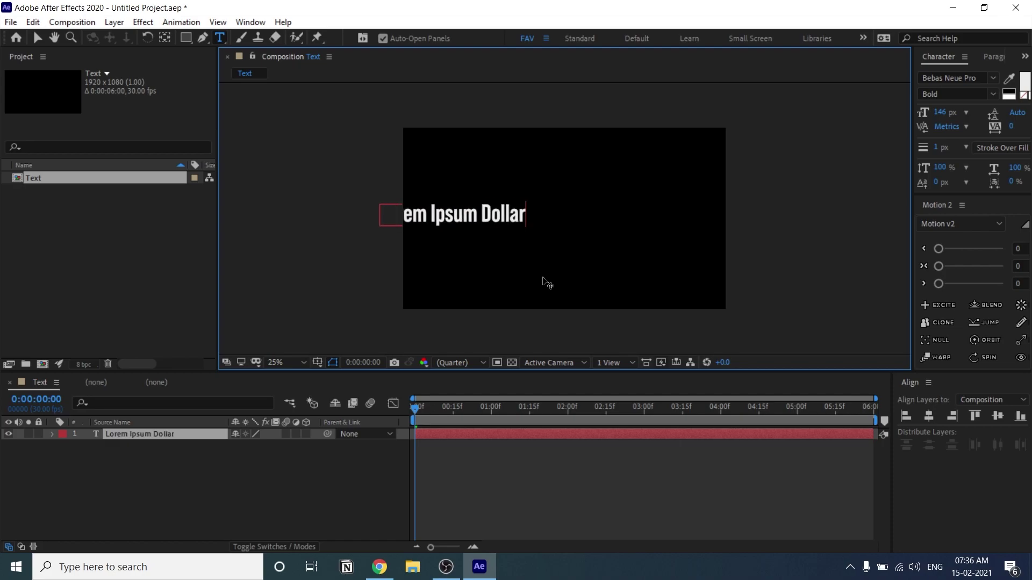
left_click(37, 37)
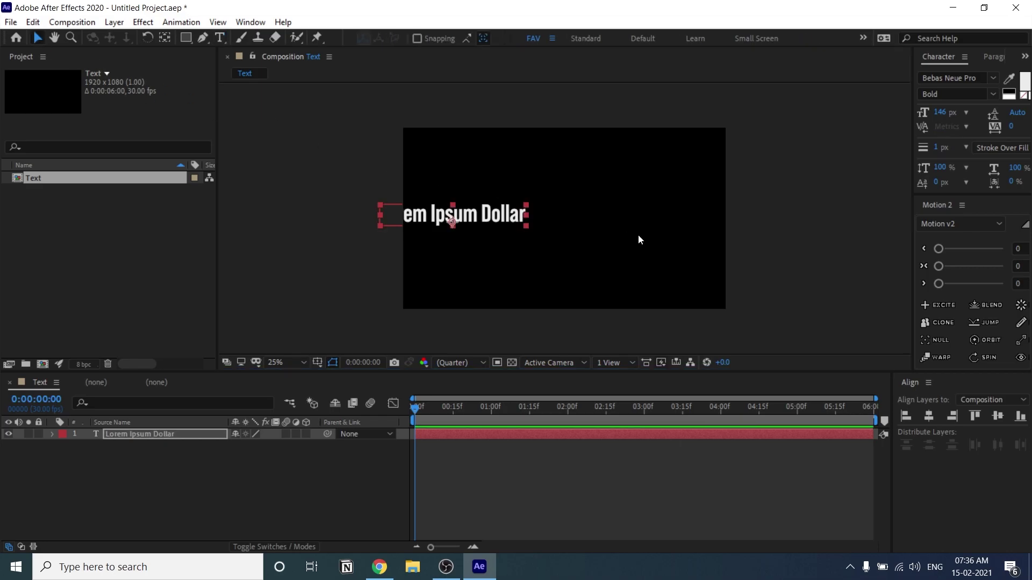
left_click_drag(495, 219, 589, 229)
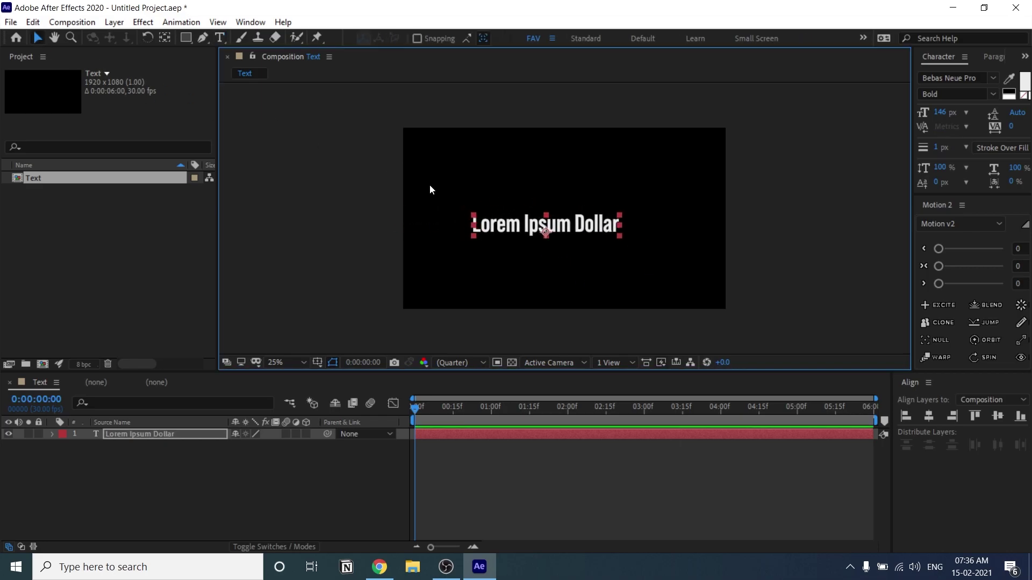
left_click(253, 23)
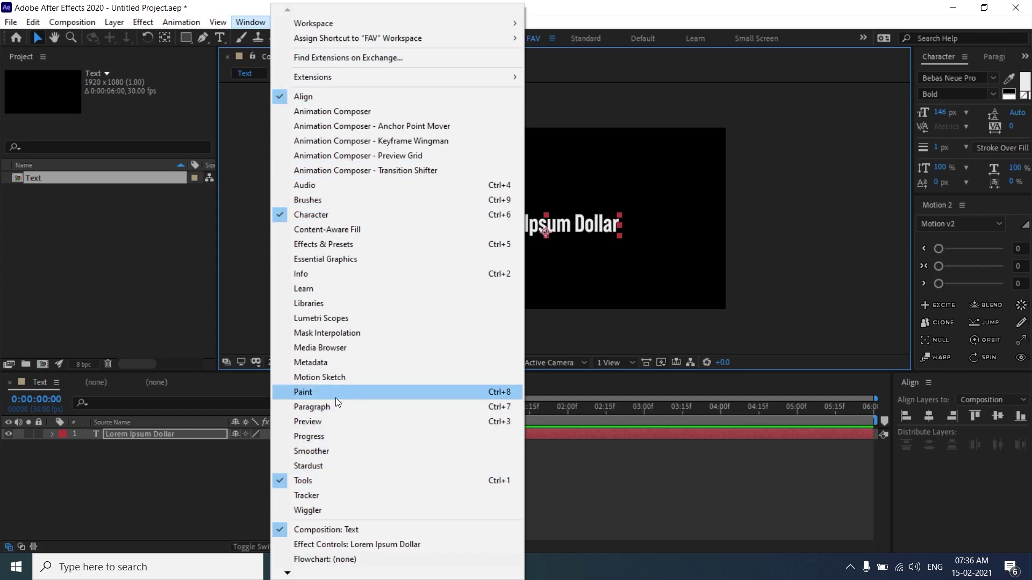
key("Escape")
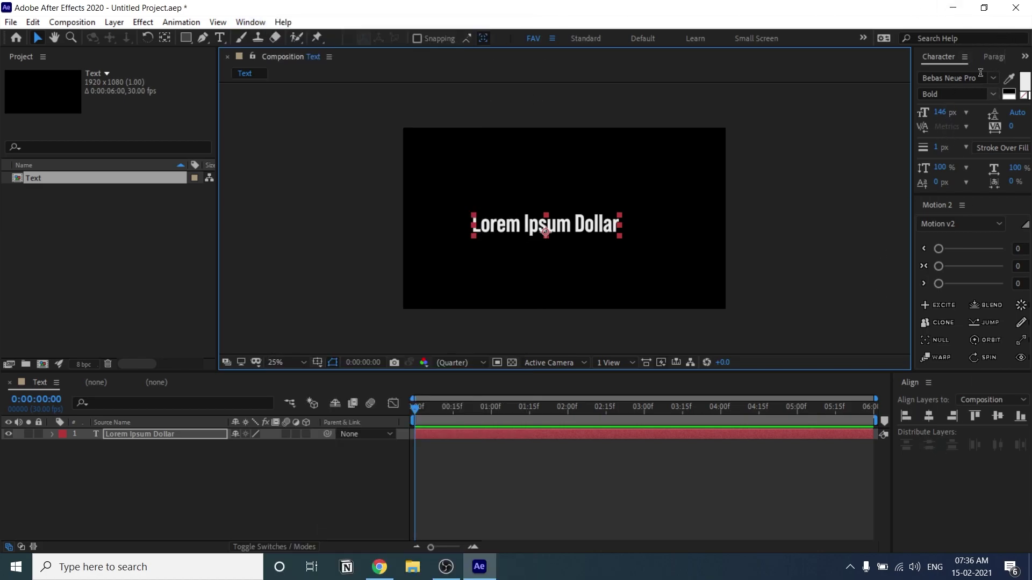
left_click(1001, 56)
left_click(918, 54)
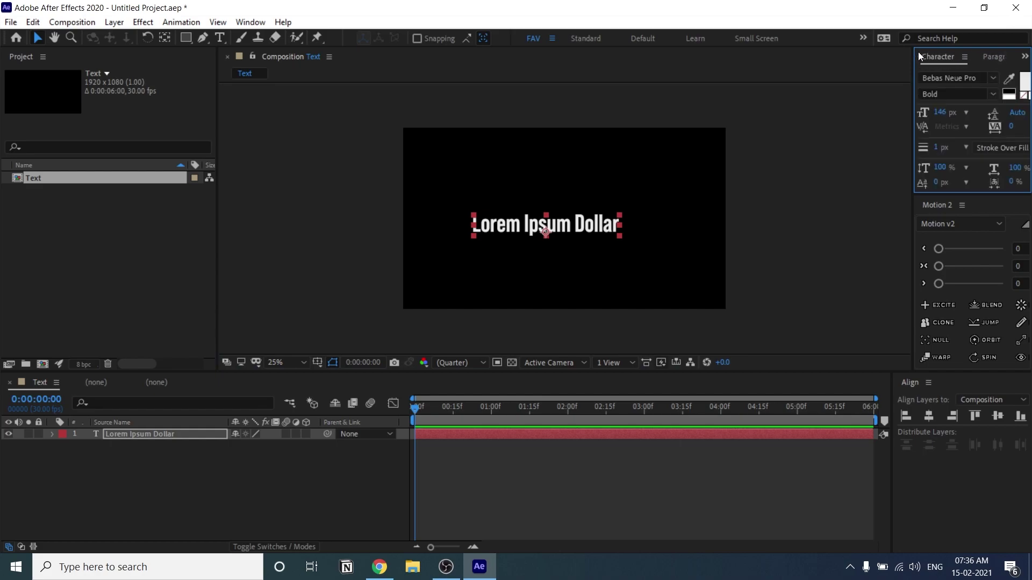
Step: Align the text layer to the horizontal and vertical centre of the composition
left_click(929, 417)
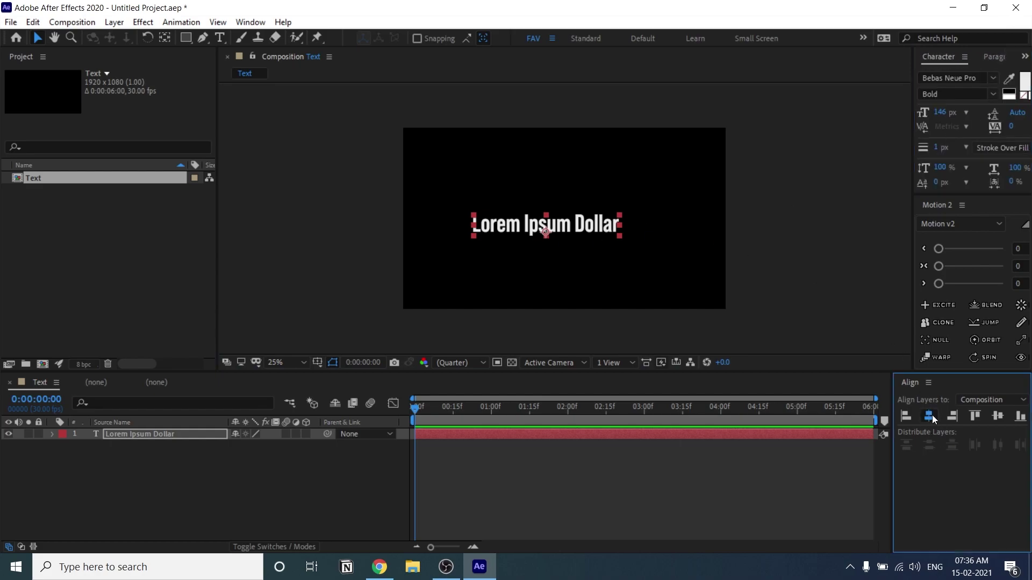
left_click(998, 417)
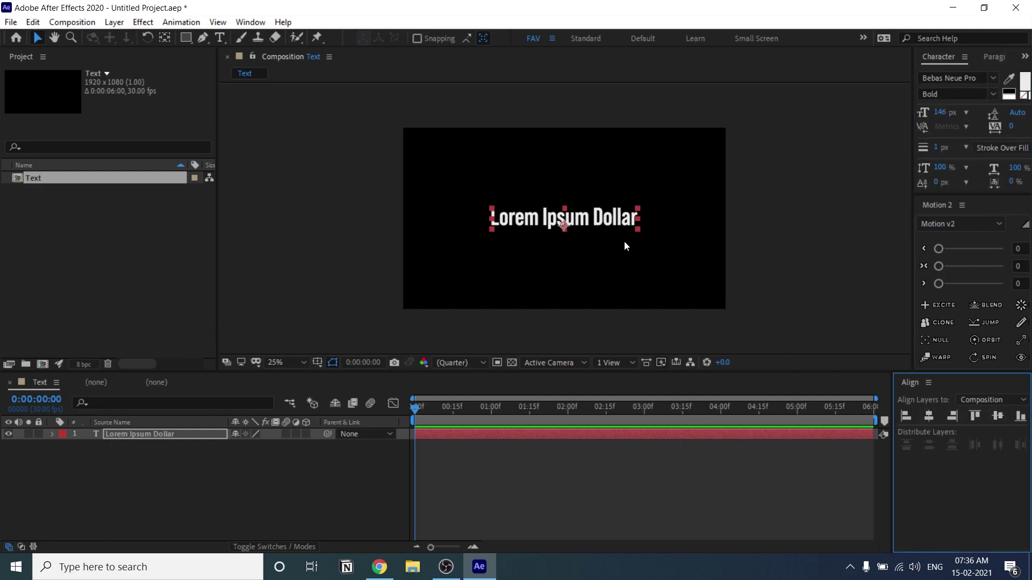
scroll(560, 224, "up", 1)
key("h")
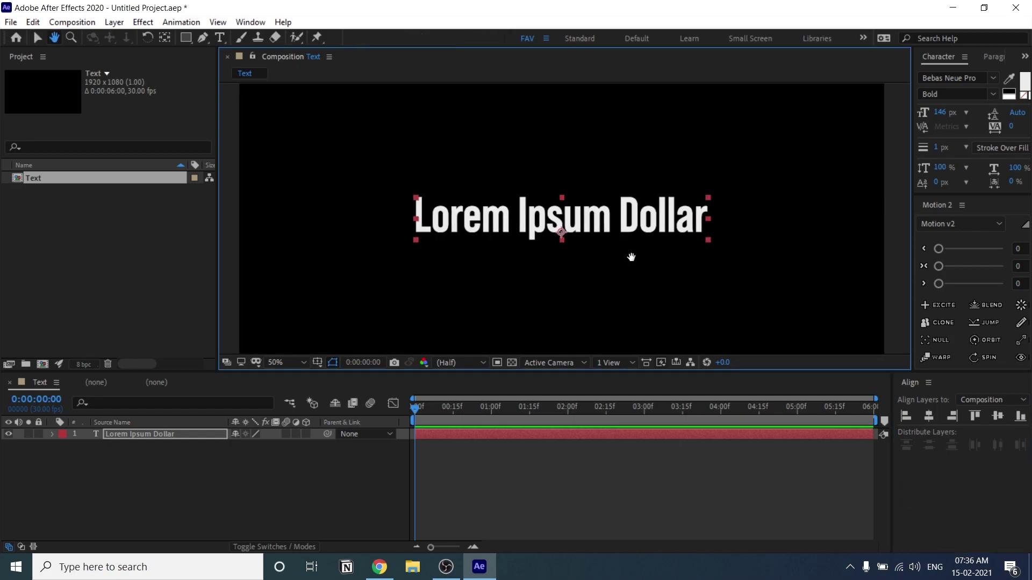
key("v")
left_click(680, 270)
left_click(591, 221)
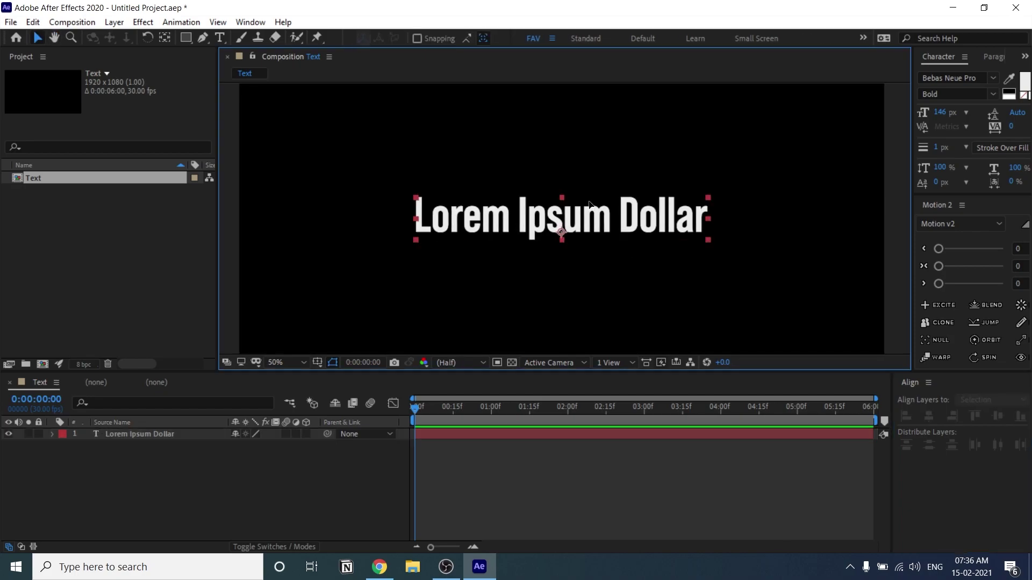
left_click(484, 494)
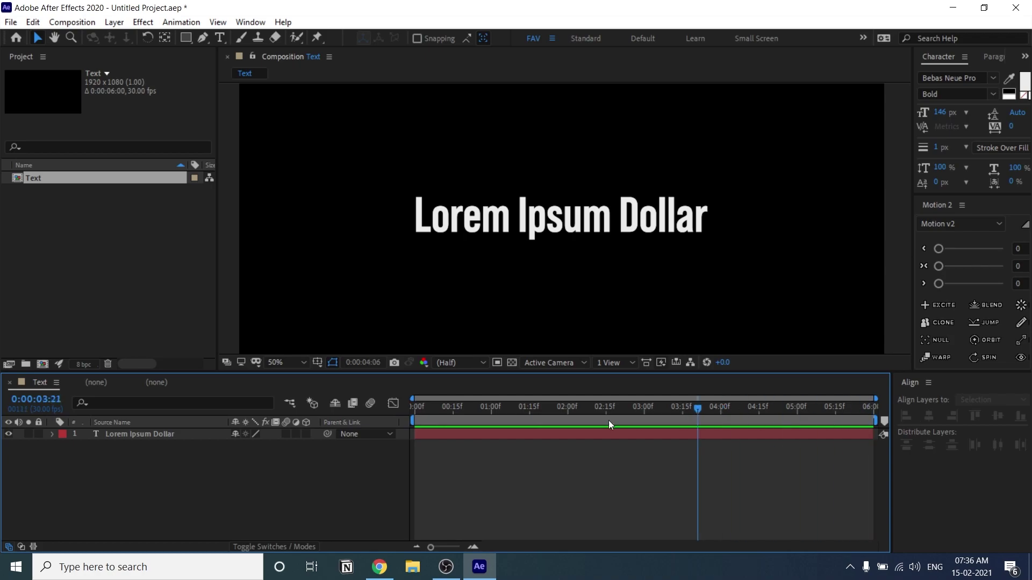
key("space")
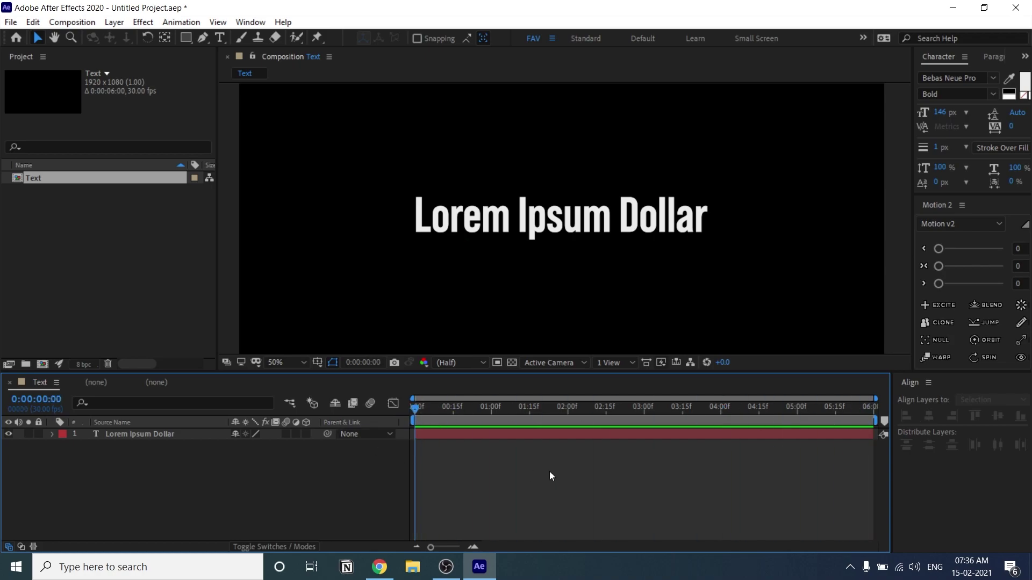
Step: Widen the Character and Motion 2 panels so that all their options fit
left_click(590, 224)
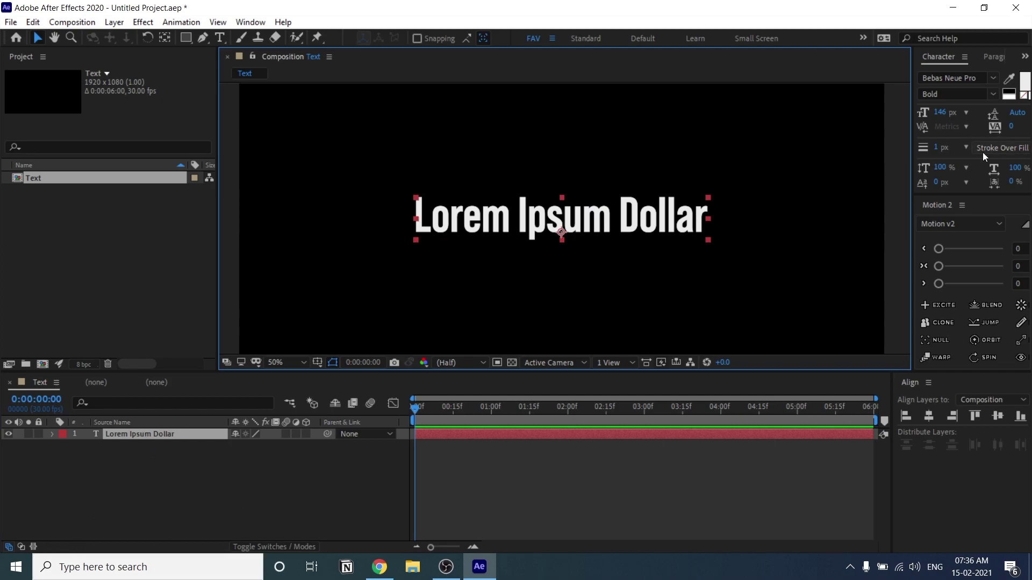
left_click_drag(913, 177, 878, 187)
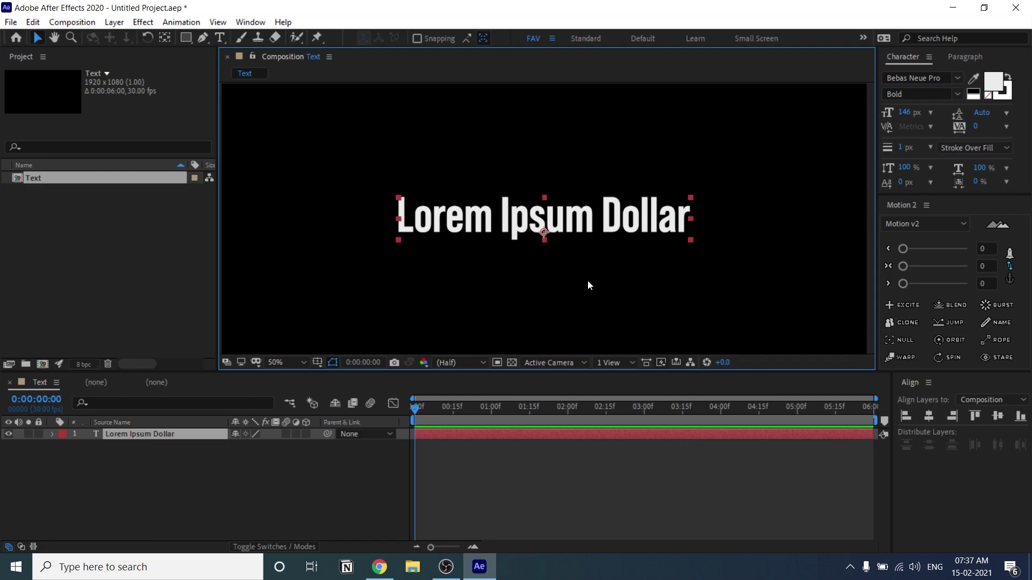
left_click(264, 493)
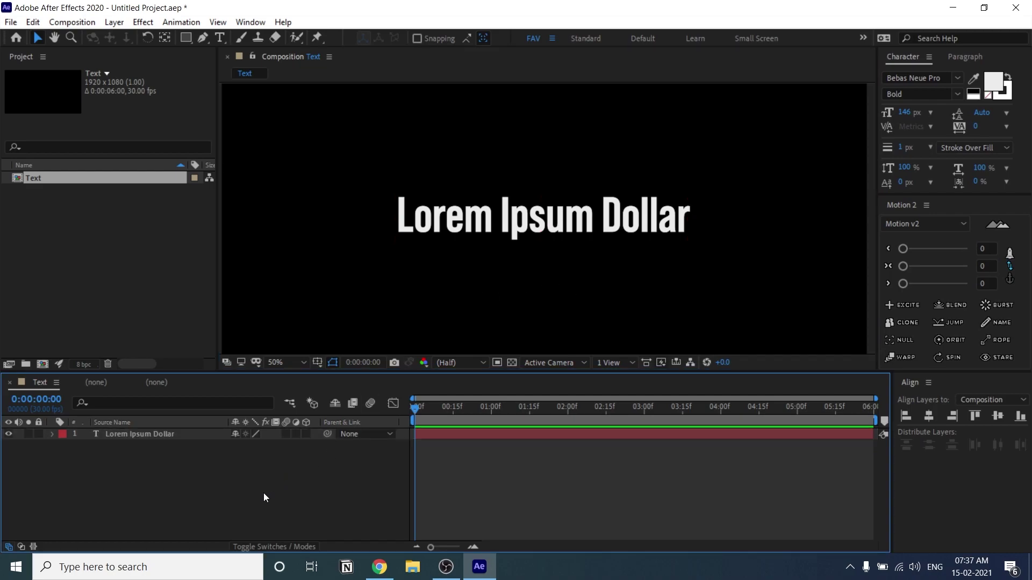
Step: Remove the stroke colour from the "Lorem Ipsum Dollar" text
left_click(561, 226)
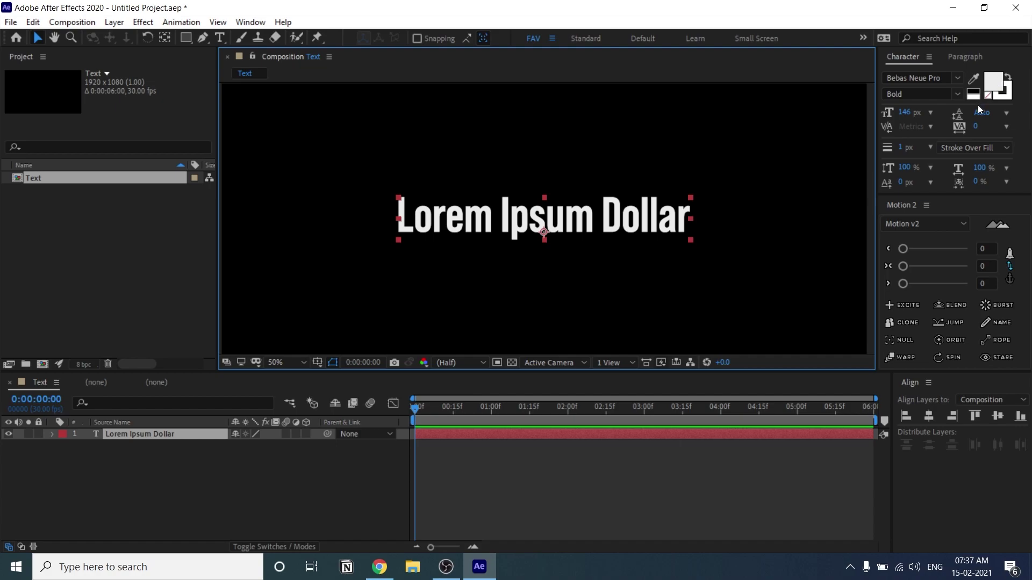
left_click(1007, 100)
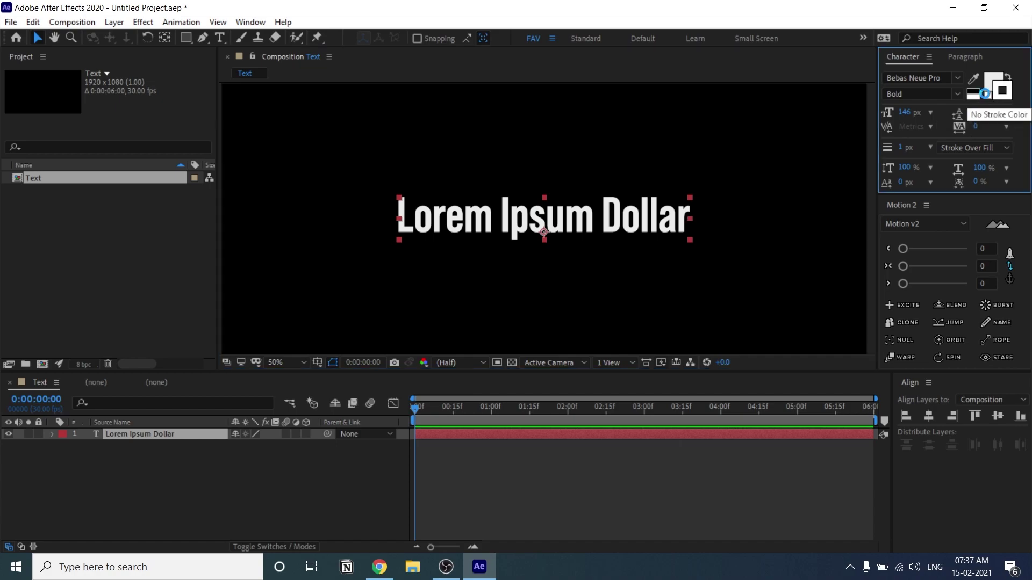
left_click(985, 94)
left_click(991, 83)
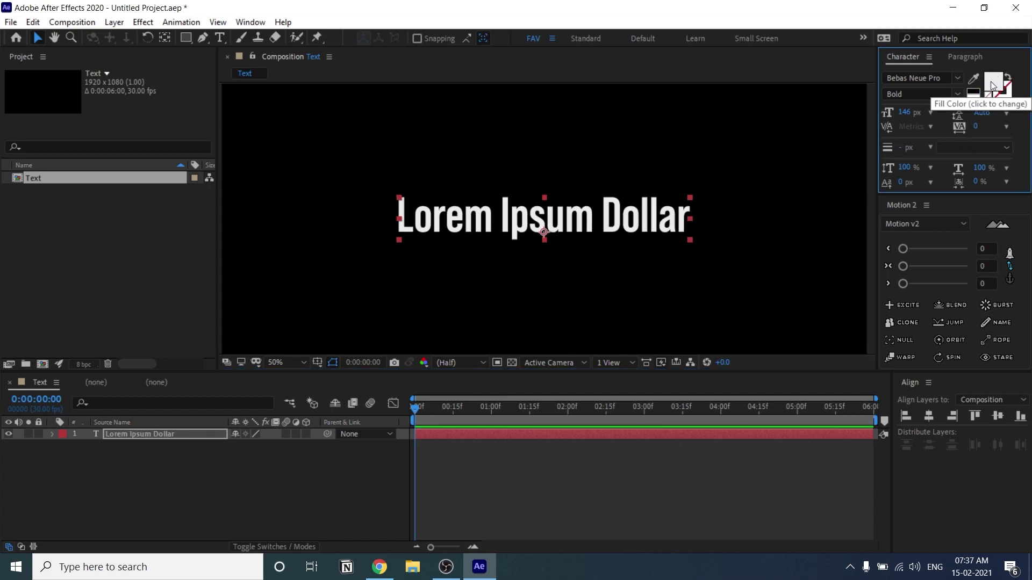
left_click(1002, 91)
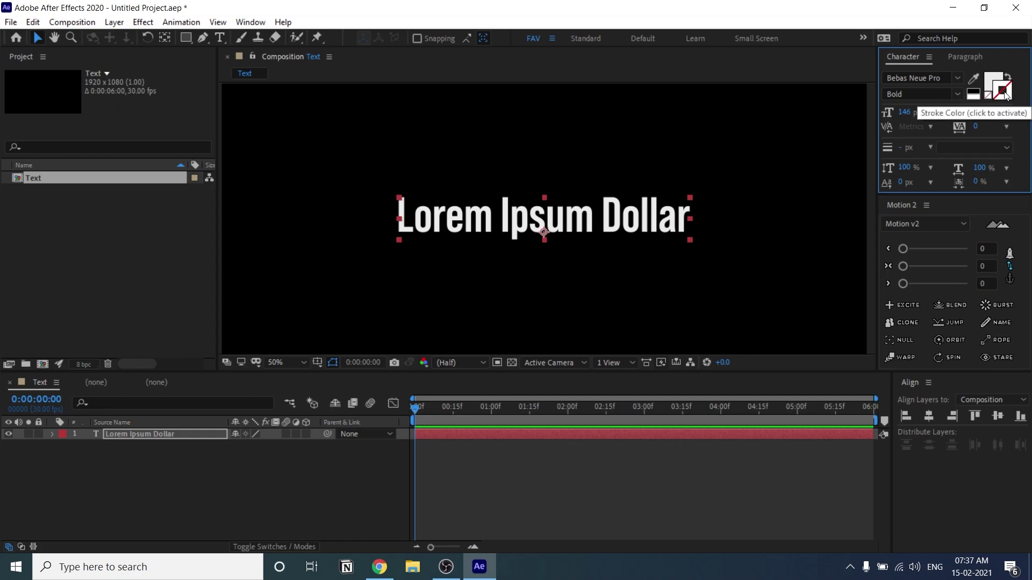
left_click(992, 85)
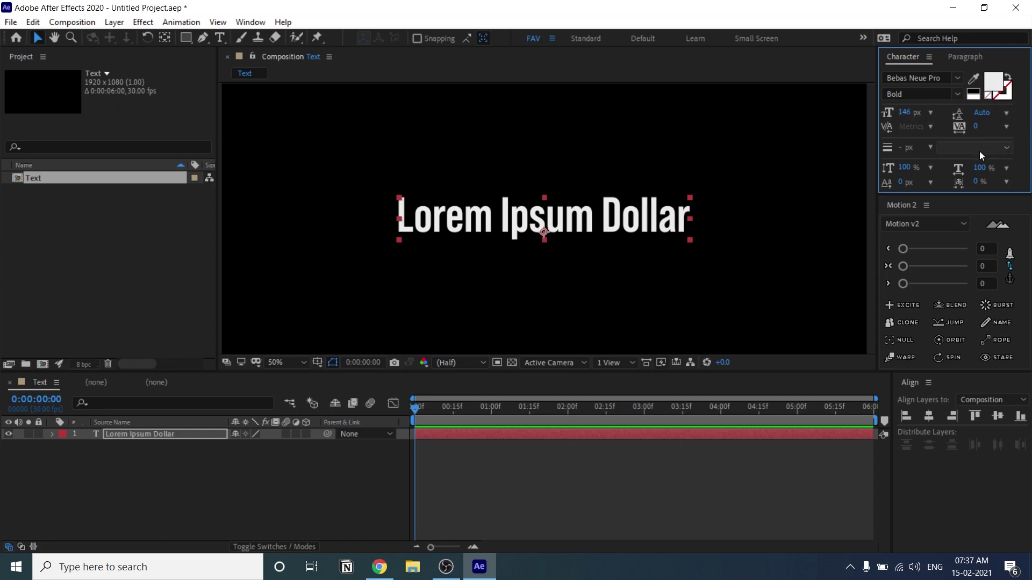
Step: Set the text's stroke colour to red (ff0000) and inspect the letter outlines up close
left_click(1004, 95)
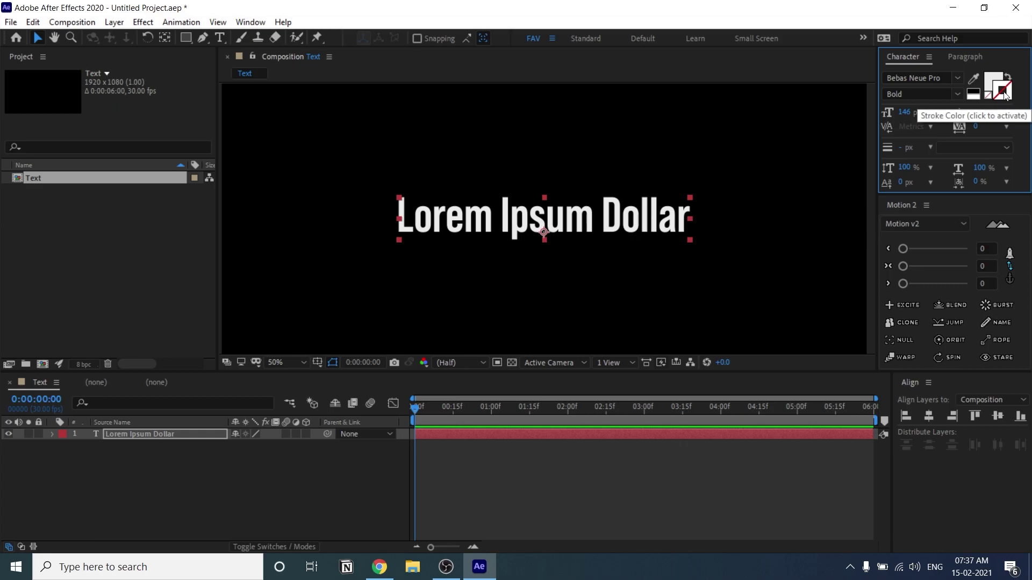
left_click(1004, 94)
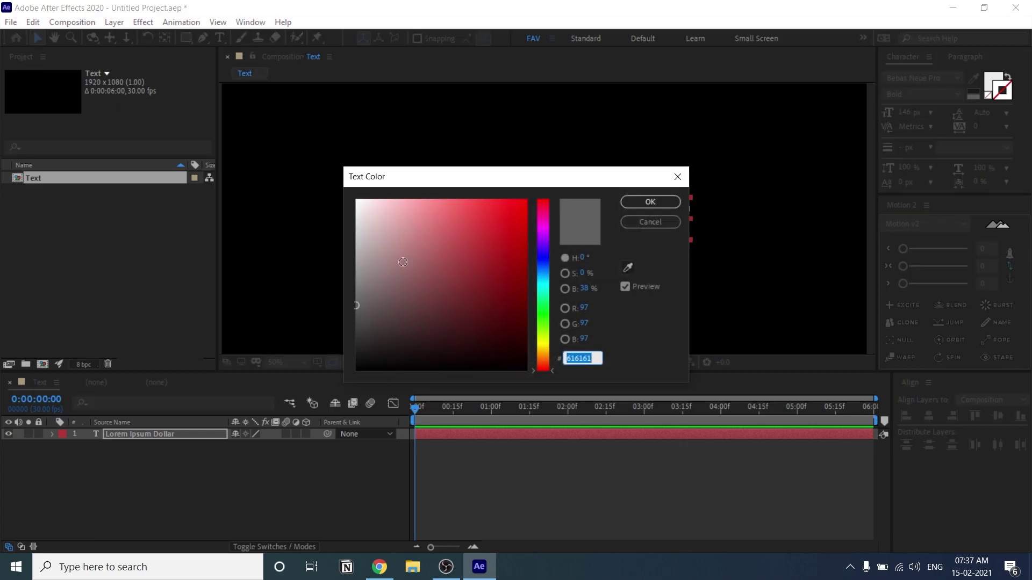
type("ff0000")
left_click(643, 201)
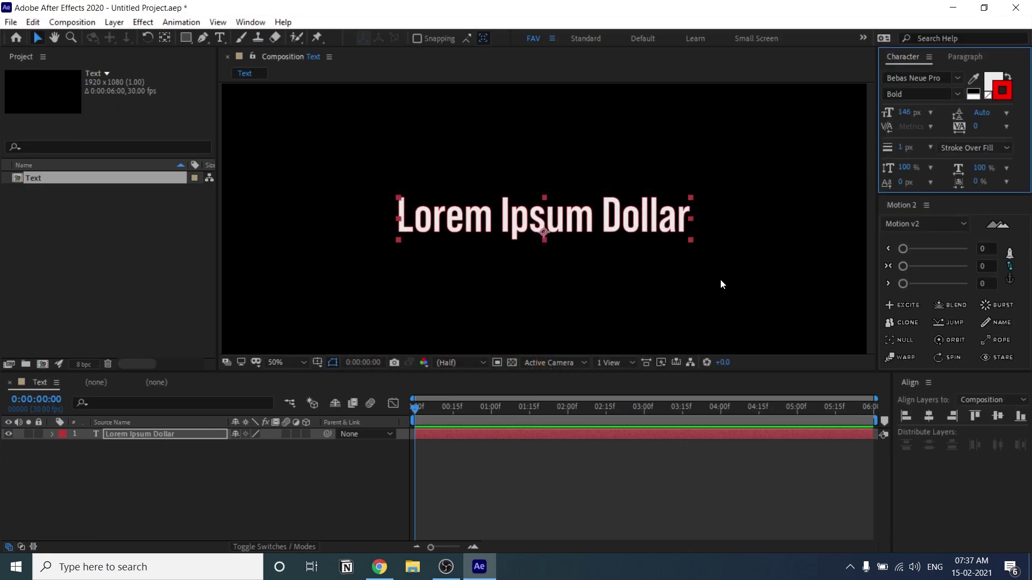
left_click(720, 279)
scroll(652, 239, "up", 4)
scroll(609, 162, "up", 3)
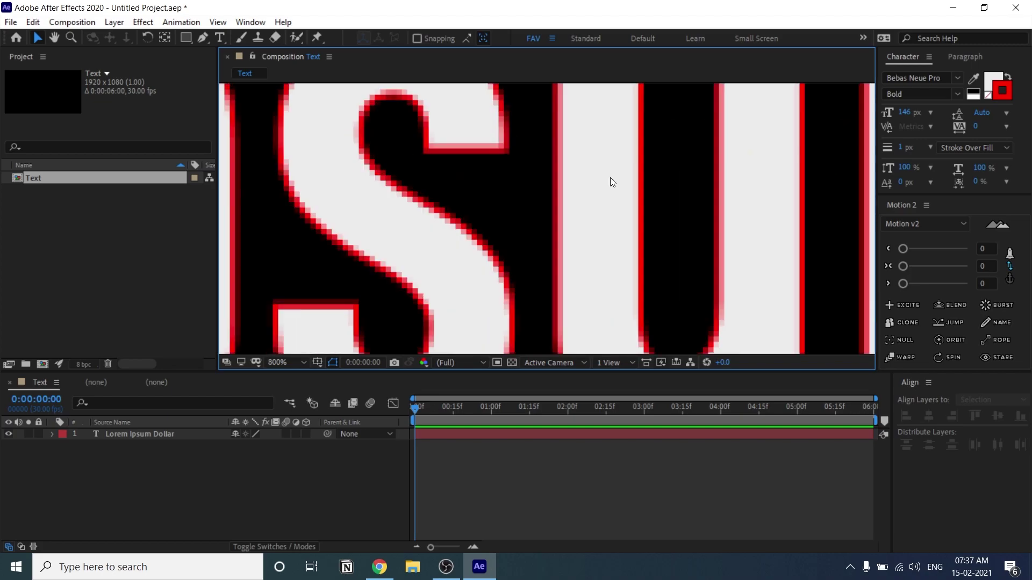
scroll(561, 252, "down", 6)
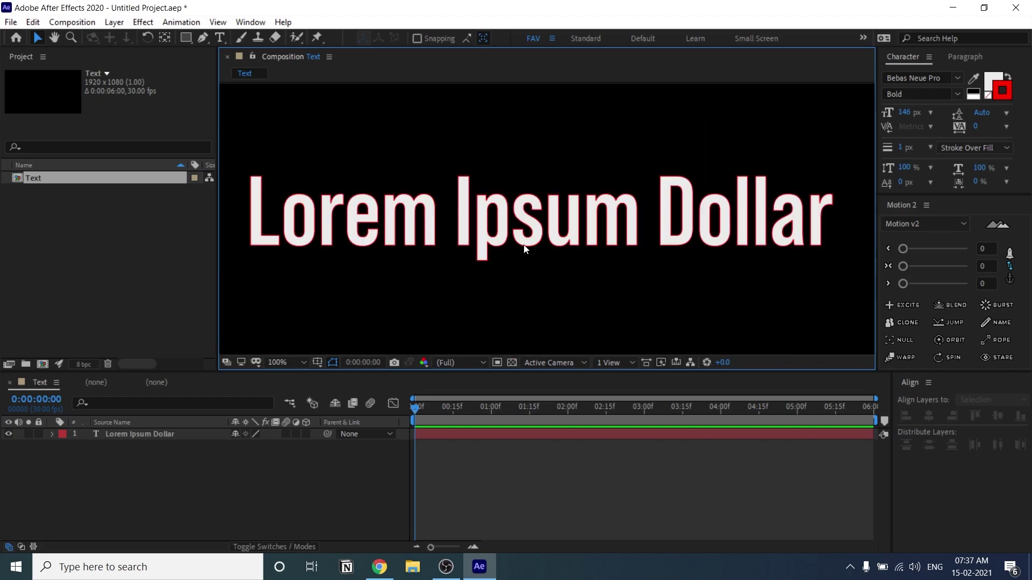
Step: Select the "Lorem Ipsum Dollar" layer and expand its Text properties in the timeline
scroll(538, 223, "up", 2)
left_click_drag(537, 261, 594, 260)
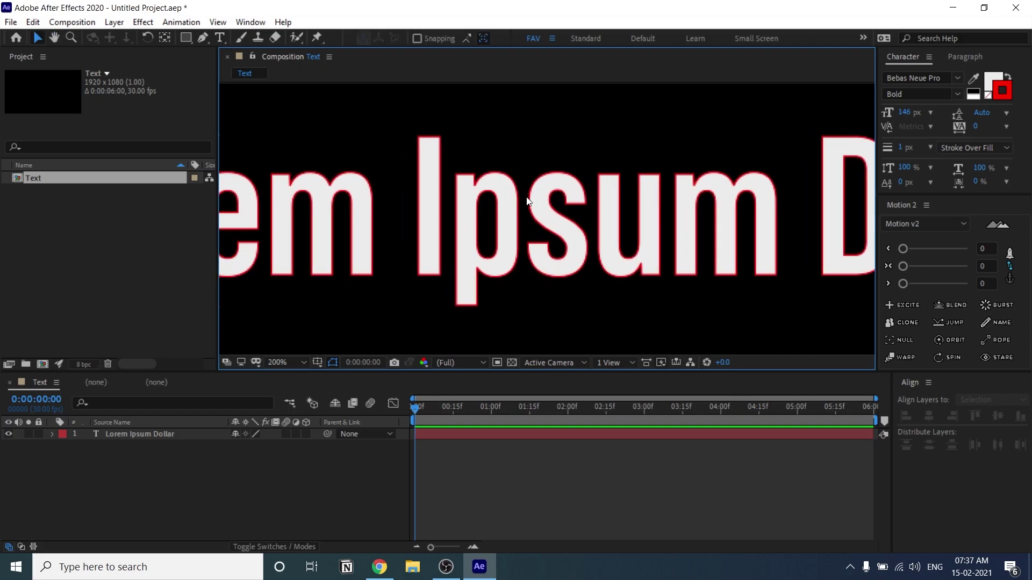
left_click(525, 205)
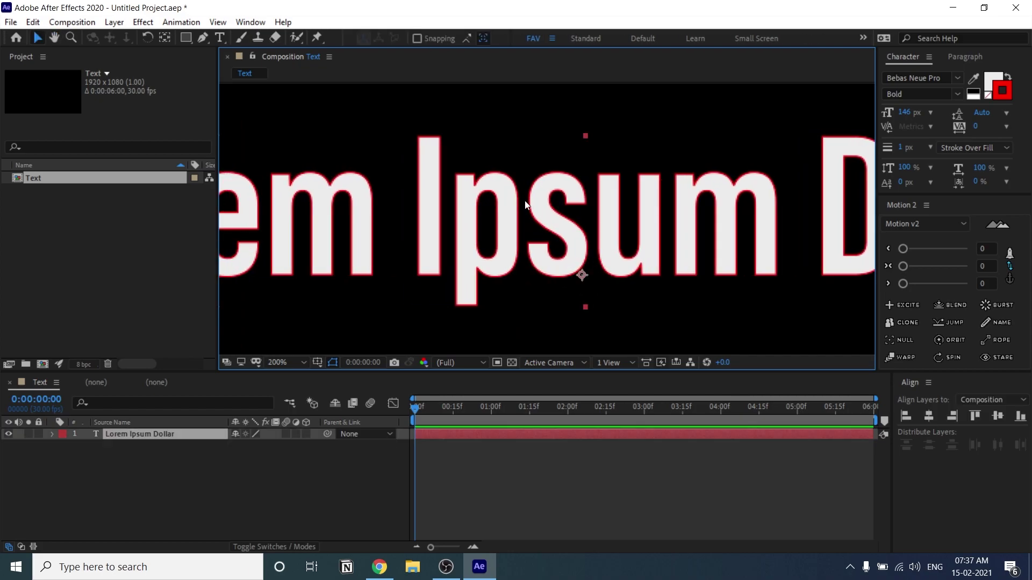
left_click(53, 435)
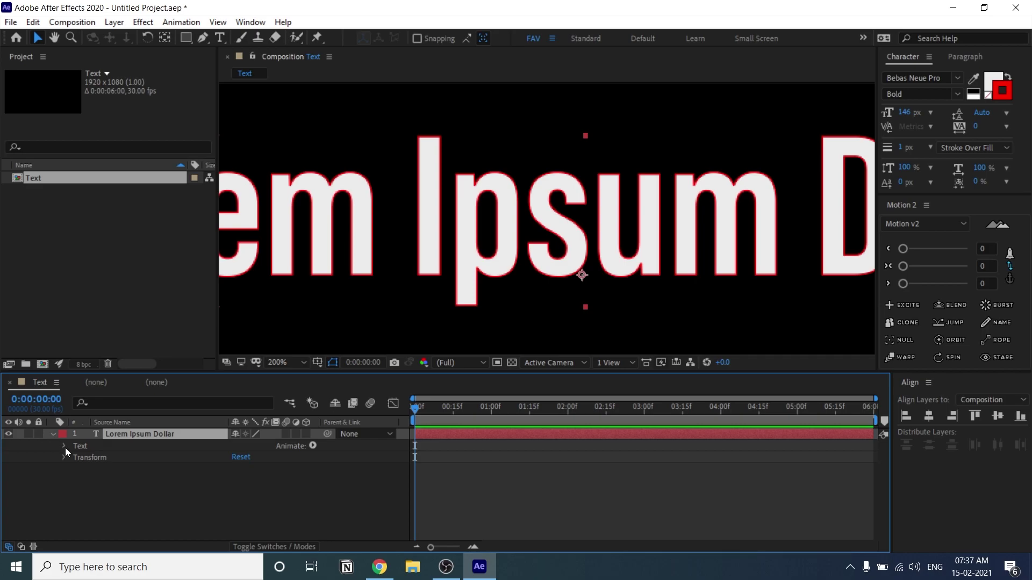
left_click(64, 447)
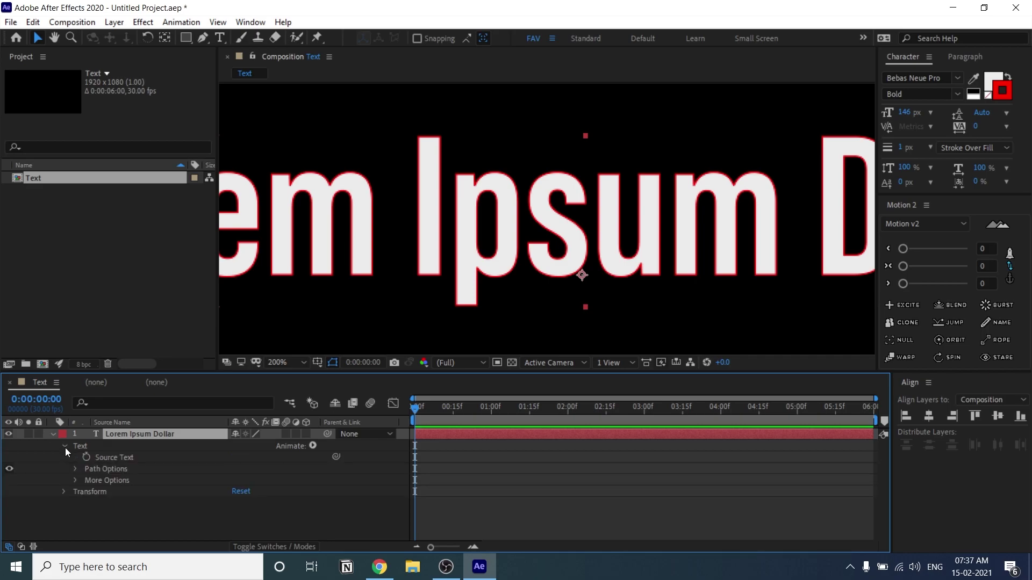
Step: Try an Opacity text animator at 0% on the "Lorem Ipsum Dollar" layer, and delete the animator
left_click(313, 446)
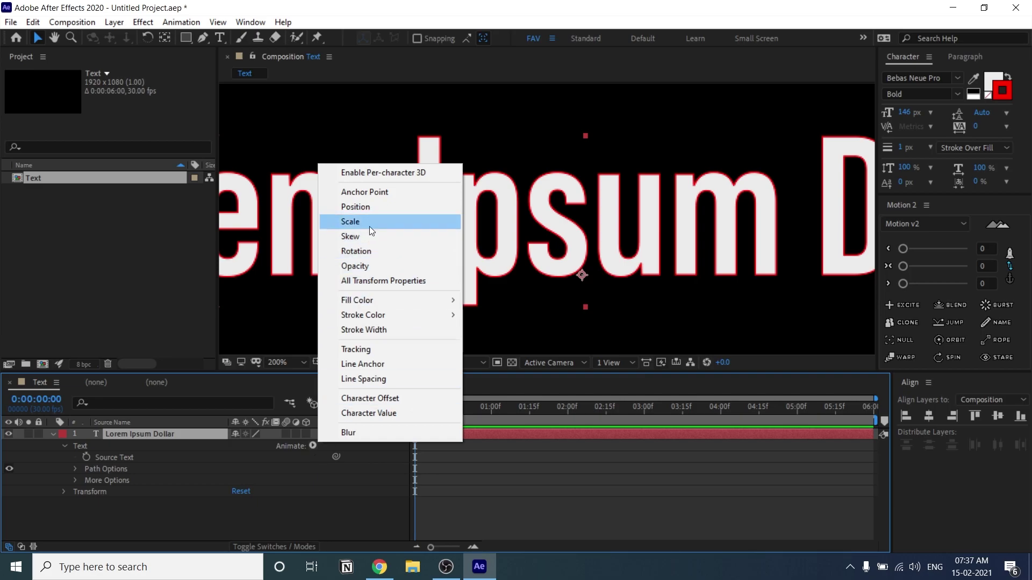
left_click(391, 269)
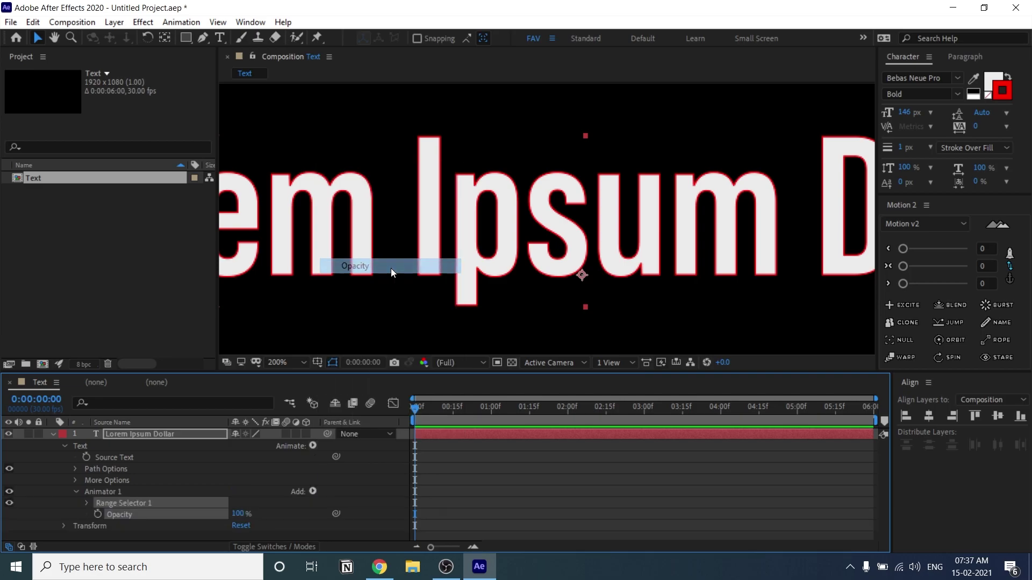
left_click(118, 514)
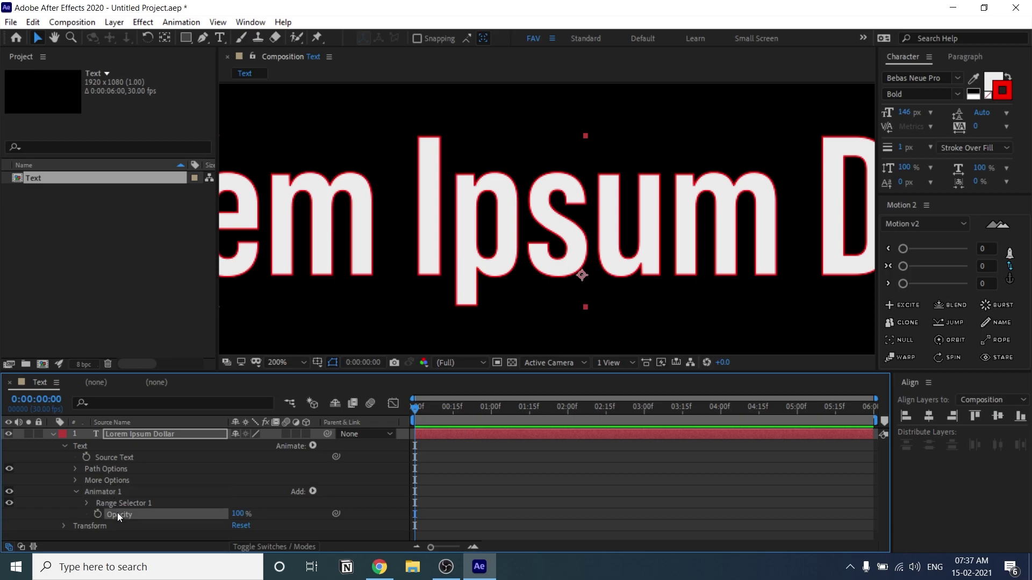
left_click_drag(243, 515, 143, 511)
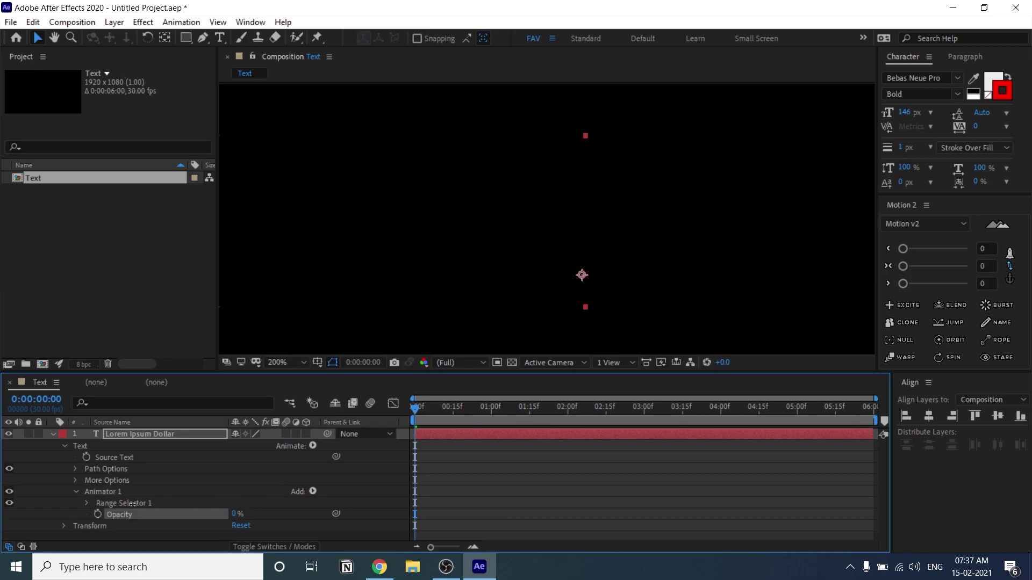
left_click(102, 491)
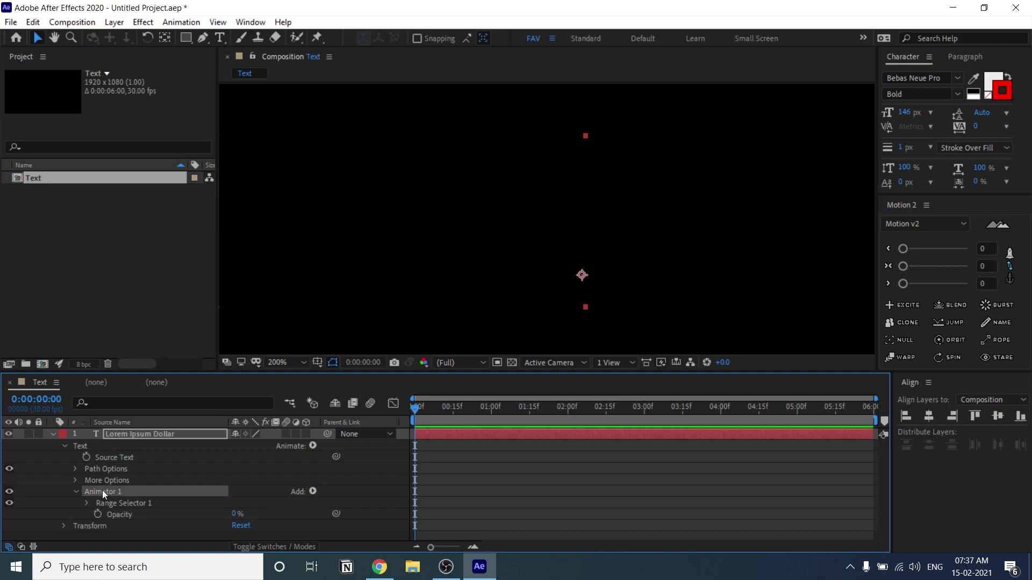
key("Delete")
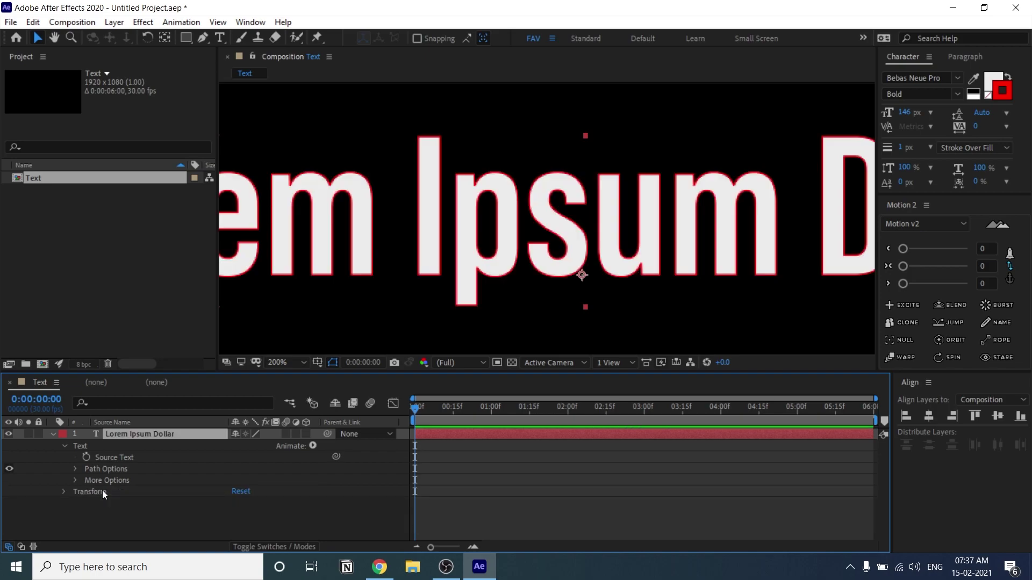
Step: Try a Fill Color Opacity animator at 0% on the text layer, and delete the animator
left_click(314, 445)
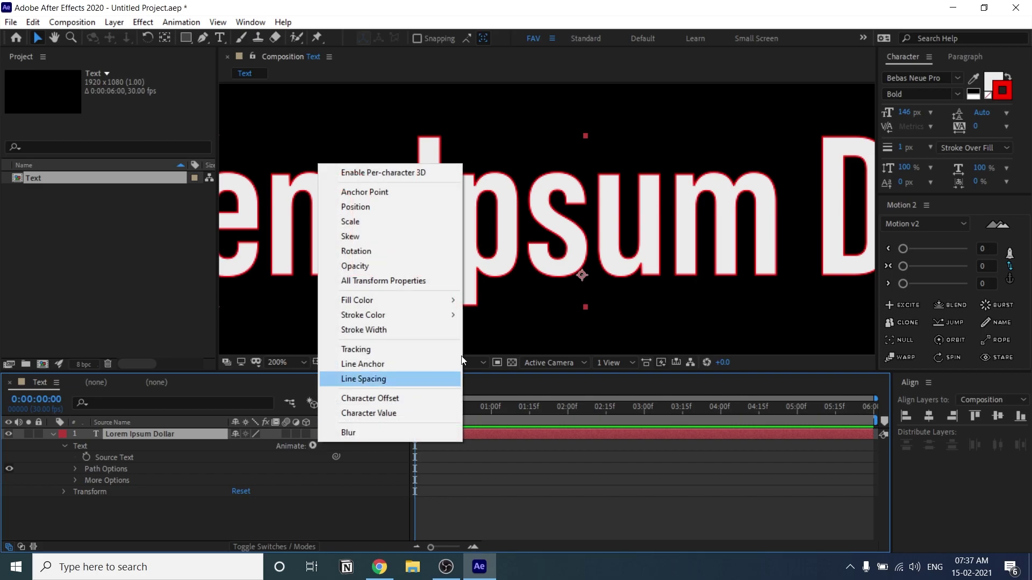
mouse_move(382, 306)
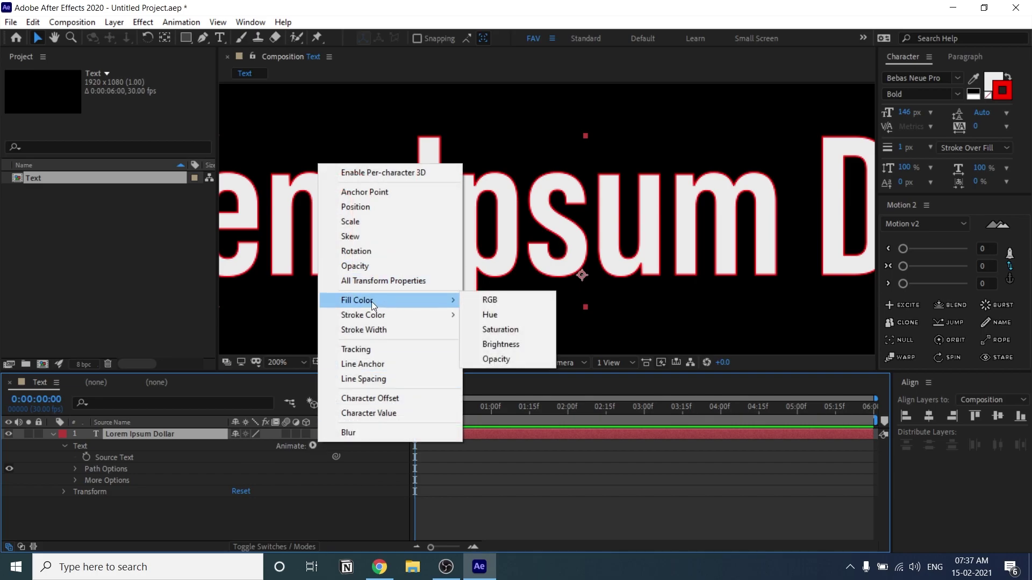
left_click(516, 360)
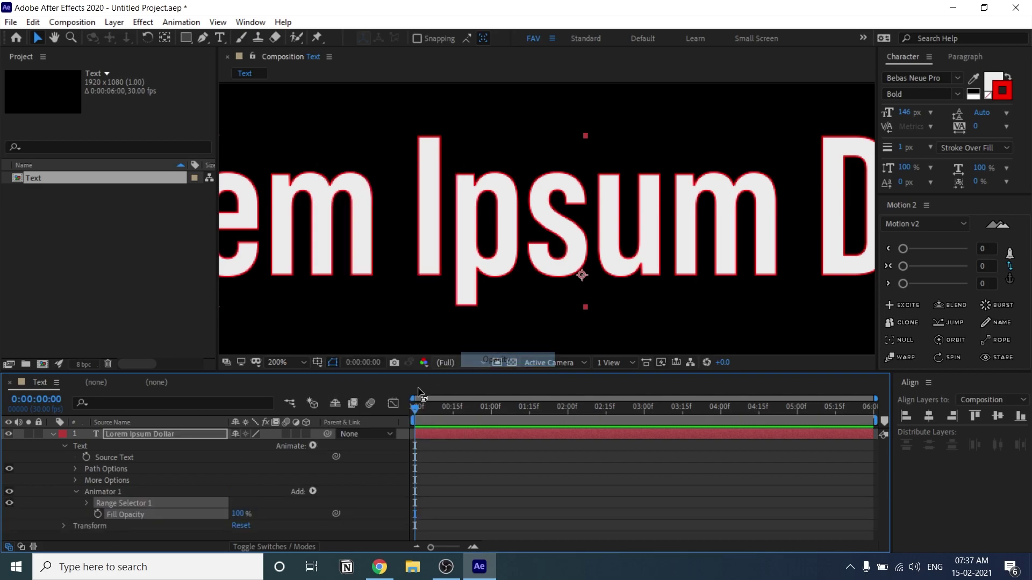
left_click(157, 518)
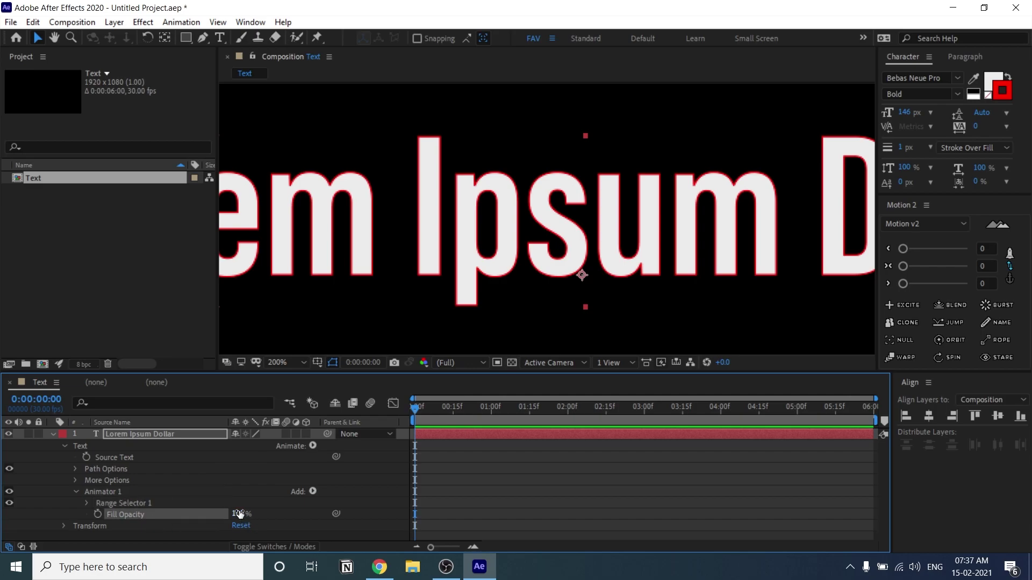
left_click_drag(239, 514, 154, 520)
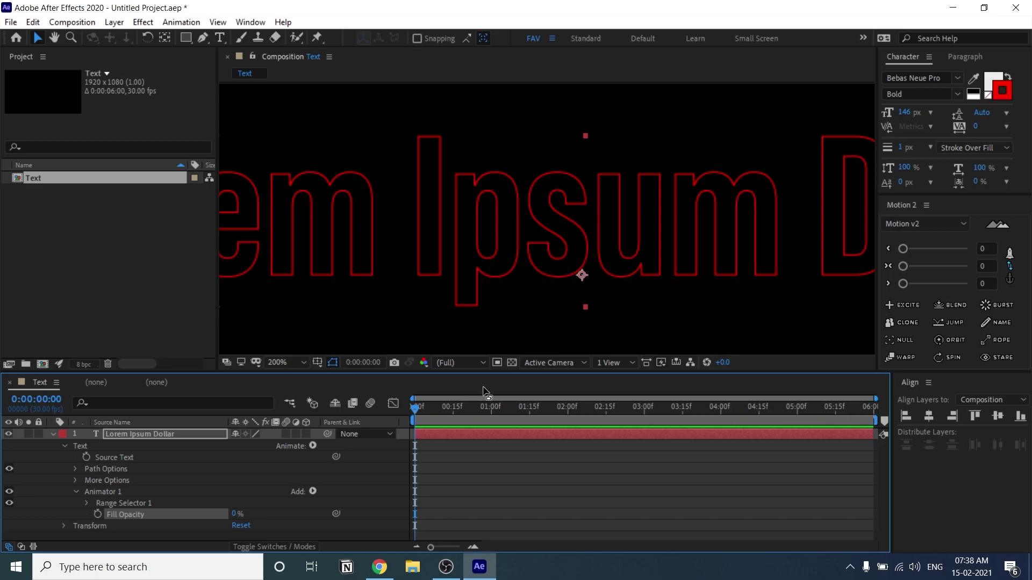
left_click(121, 493)
key("Delete")
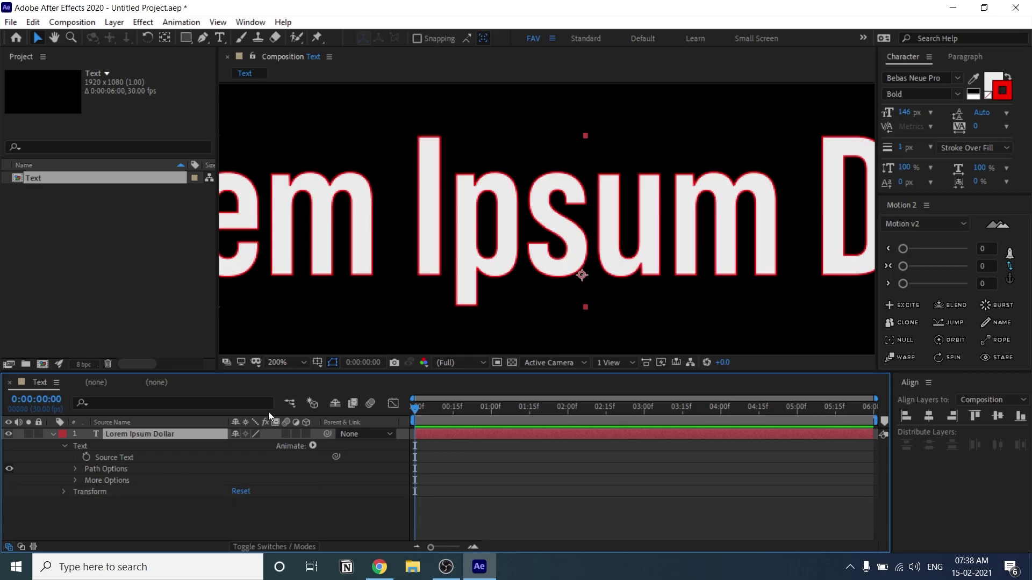
Step: Add a Scale animator to the text layer and reduce its scale to 45%
left_click(313, 446)
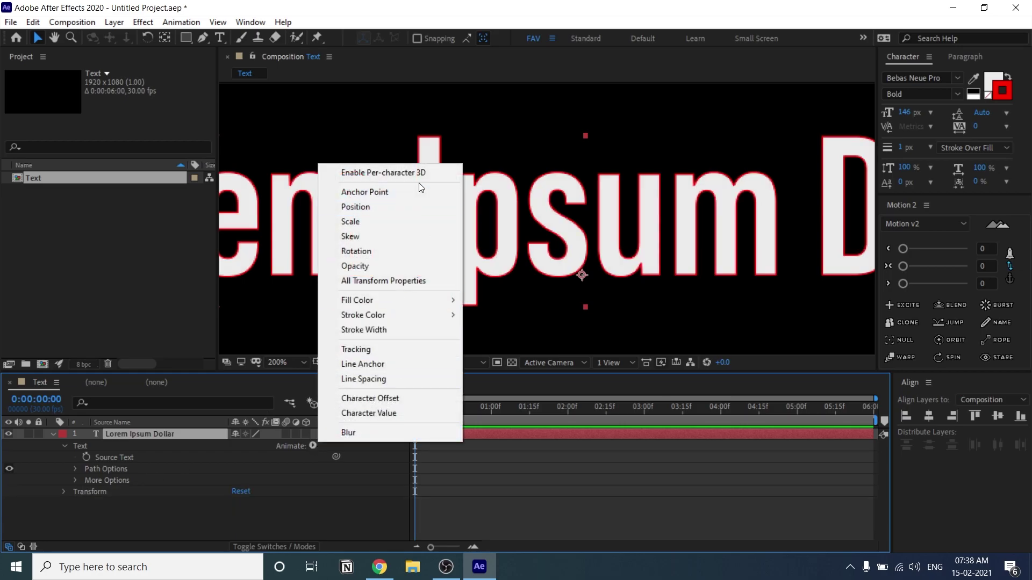
left_click(389, 227)
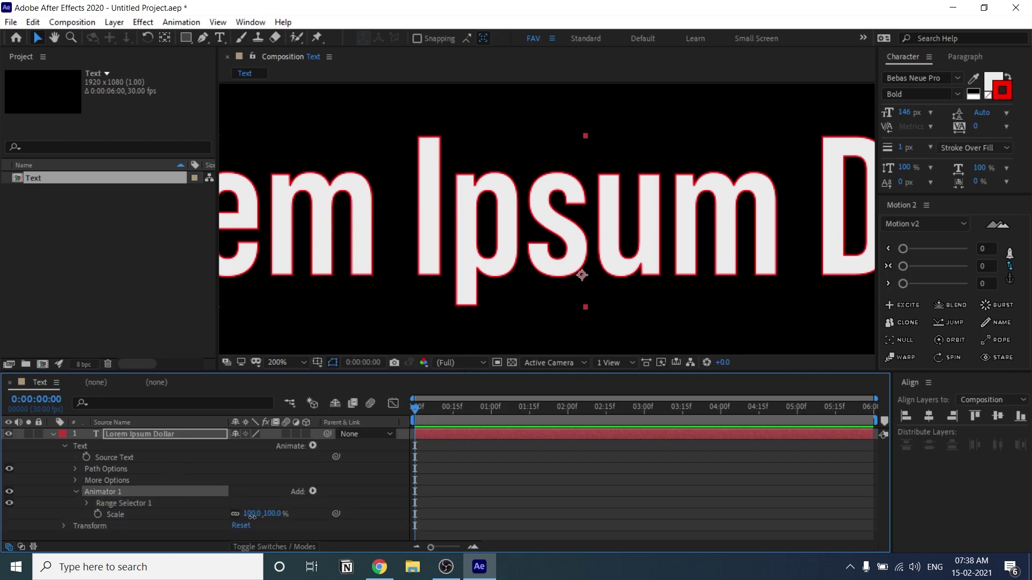
left_click_drag(250, 514, 213, 515)
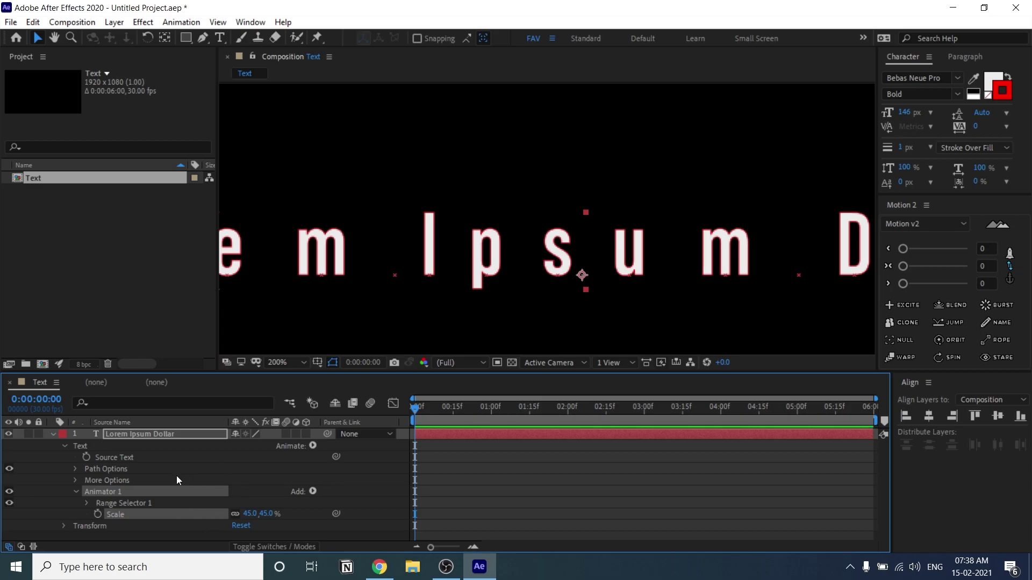
Step: Limit the Scale animator's range selector to the word "Ipsum", with Start at 33% and End at 61%
left_click(134, 505)
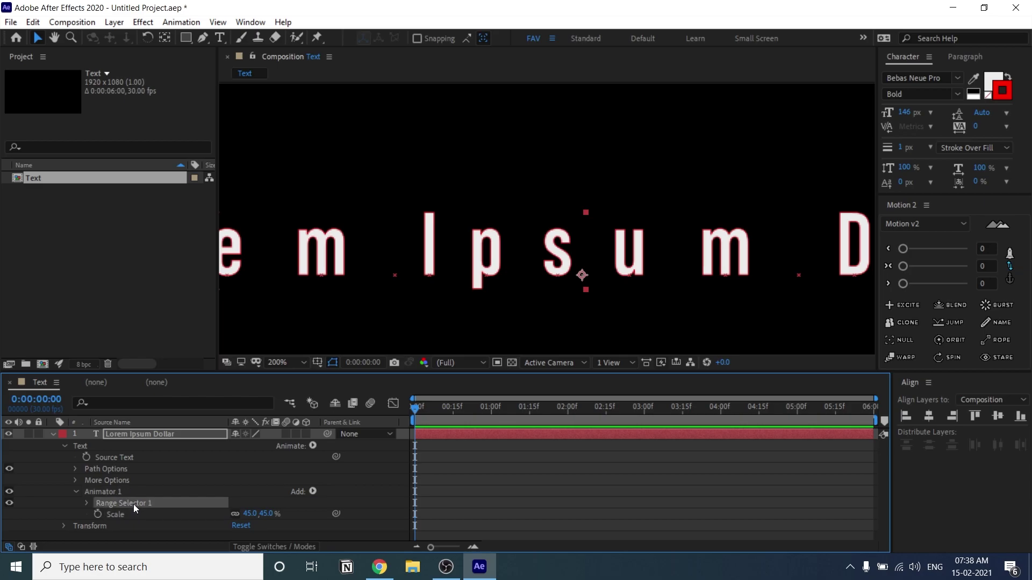
left_click(86, 504)
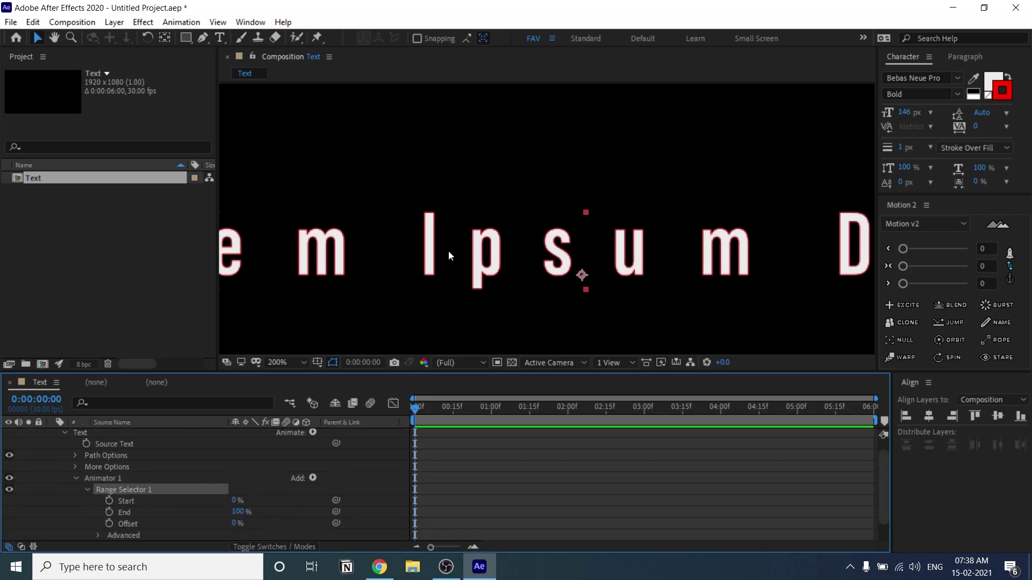
scroll(449, 250, "down", 1)
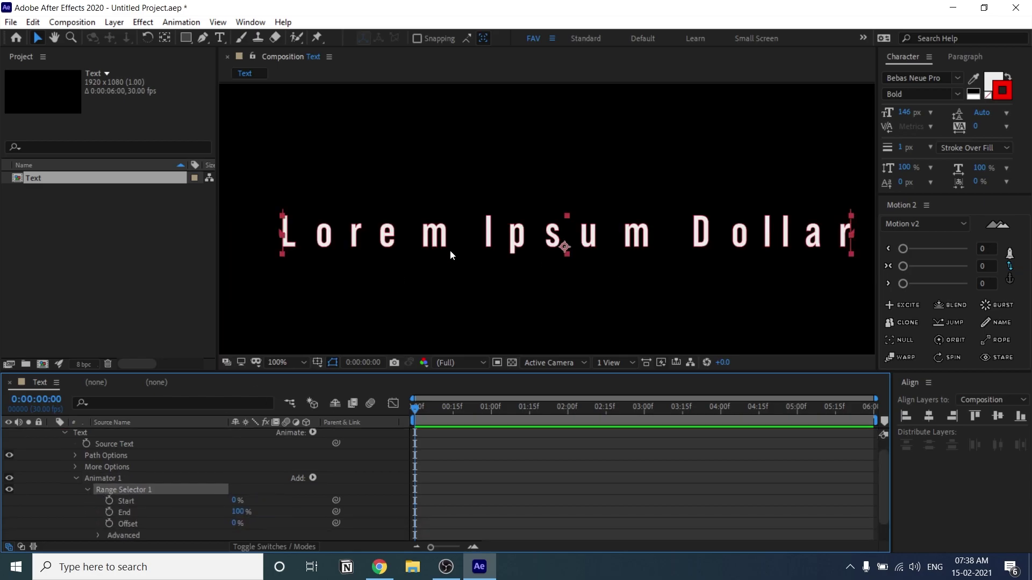
left_click(133, 501)
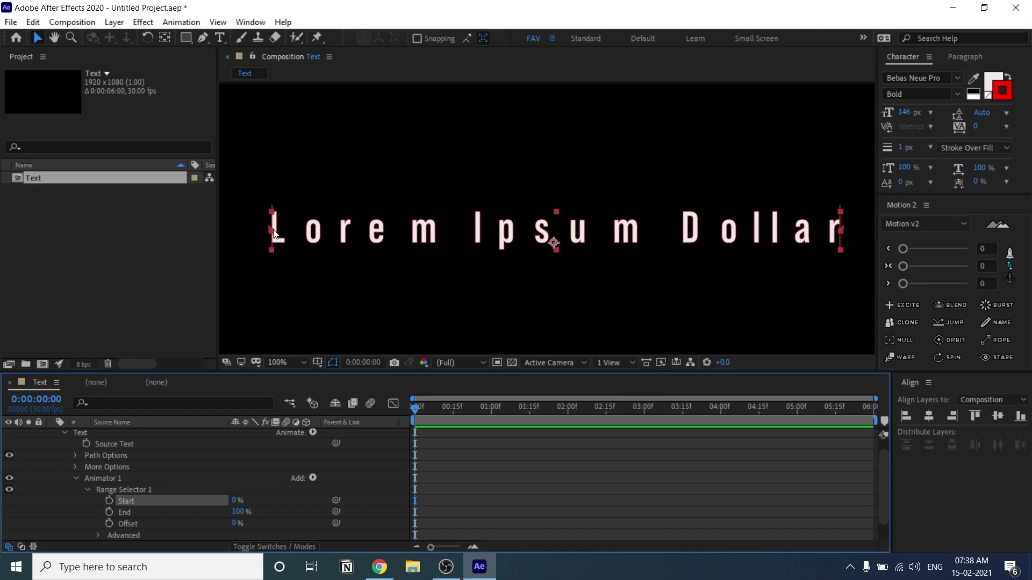
left_click_drag(272, 228, 462, 228)
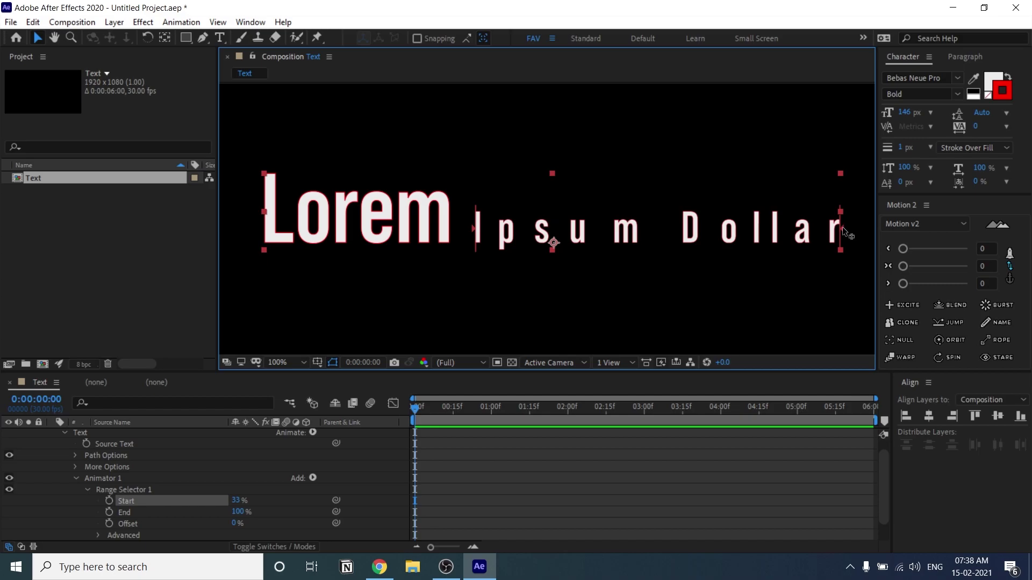
left_click_drag(843, 228, 656, 245)
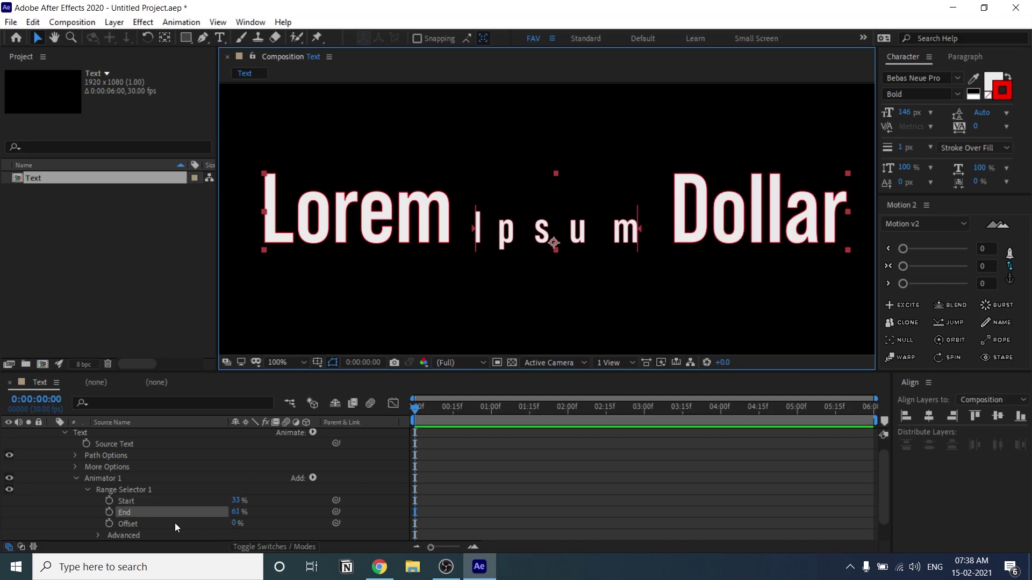
Step: Try a scale of 62% on the limited range, and delete the Scale animator from the text layer
scroll(179, 526, "down", 2)
left_click_drag(249, 522, 268, 521)
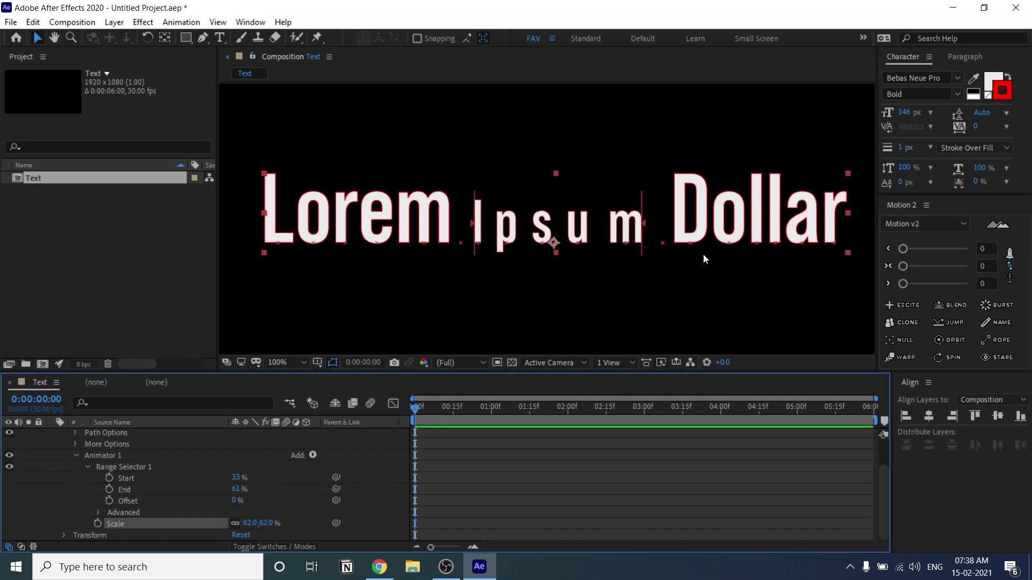
left_click(113, 456)
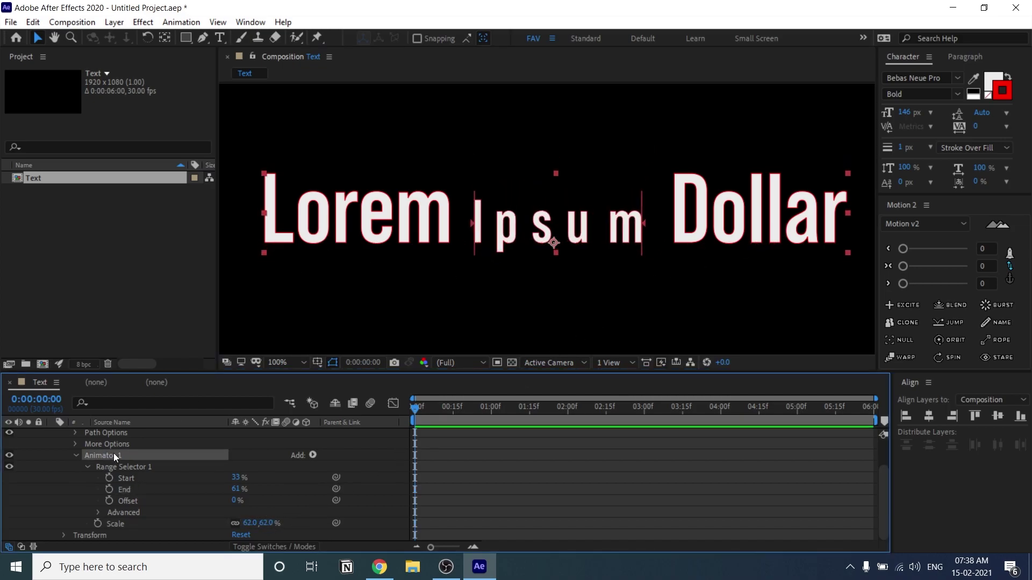
key("Delete")
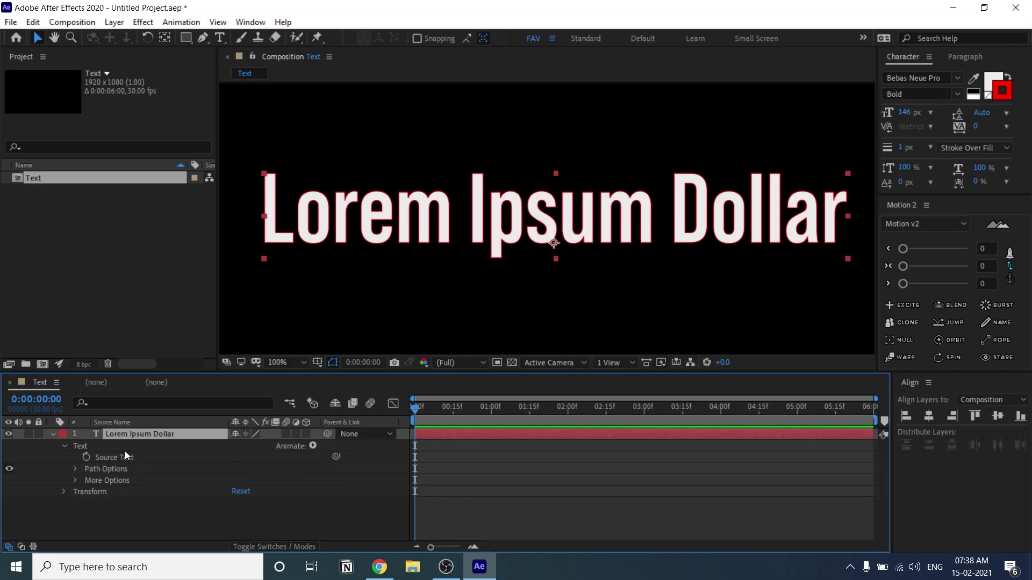
Step: Add a Fill Color Opacity animator to the text layer and set its Fill Opacity to 0%
left_click(313, 447)
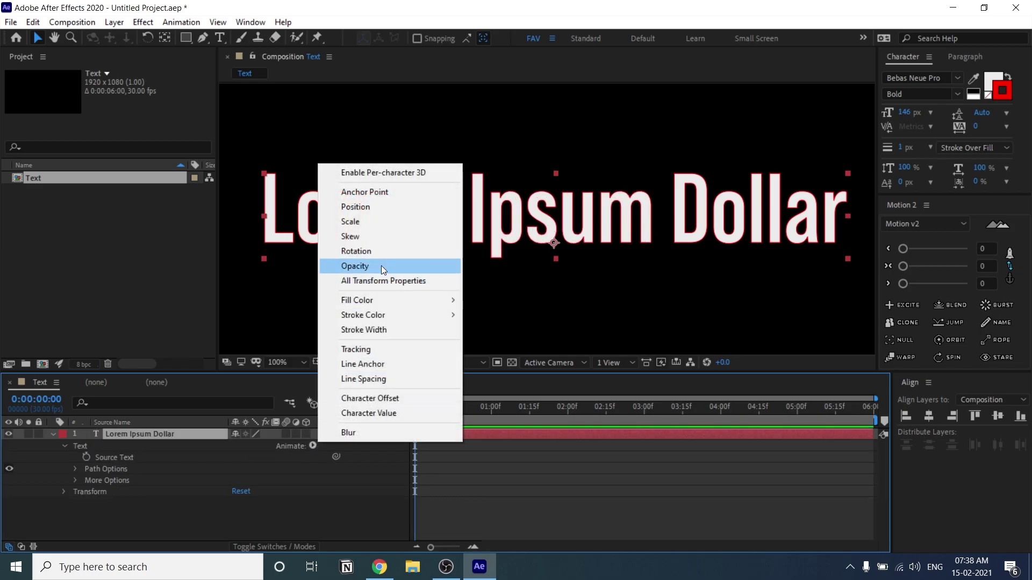
mouse_move(429, 301)
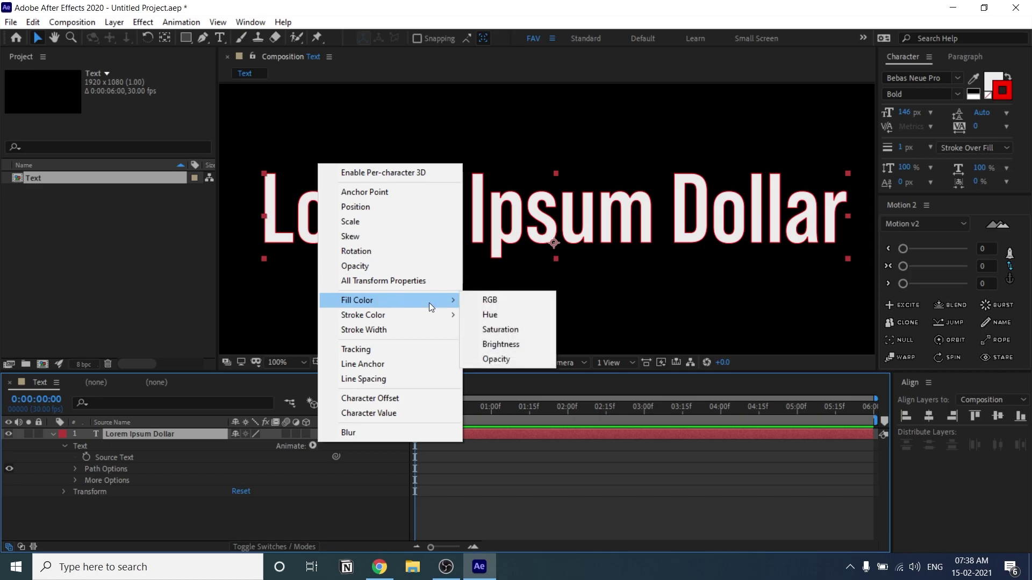
left_click(518, 360)
left_click_drag(237, 514, 44, 490)
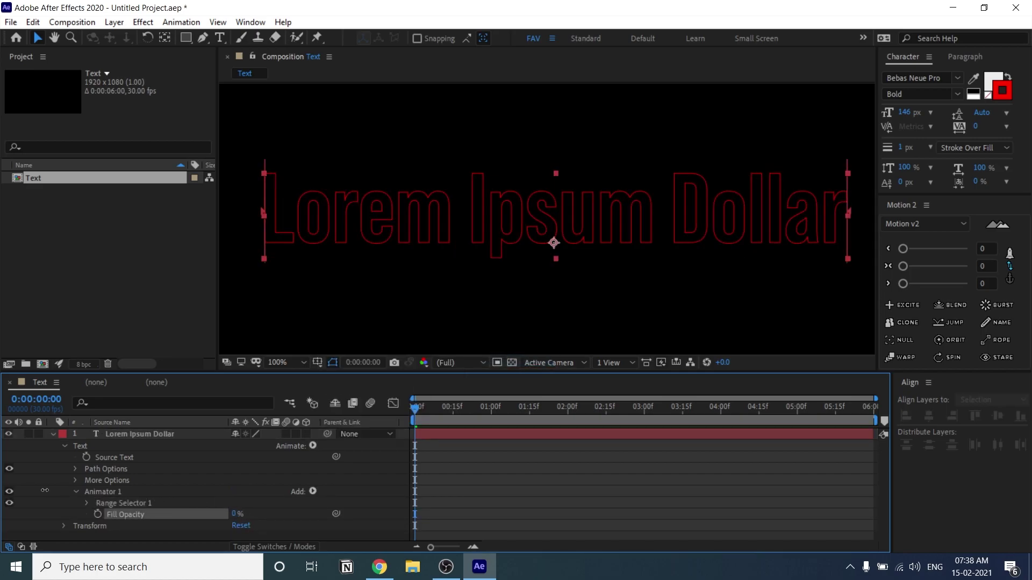
Step: Limit the Fill Opacity animator's range selector to the word "Ipsum", with Start at 31% and End at 62%
left_click(125, 503)
left_click(85, 503)
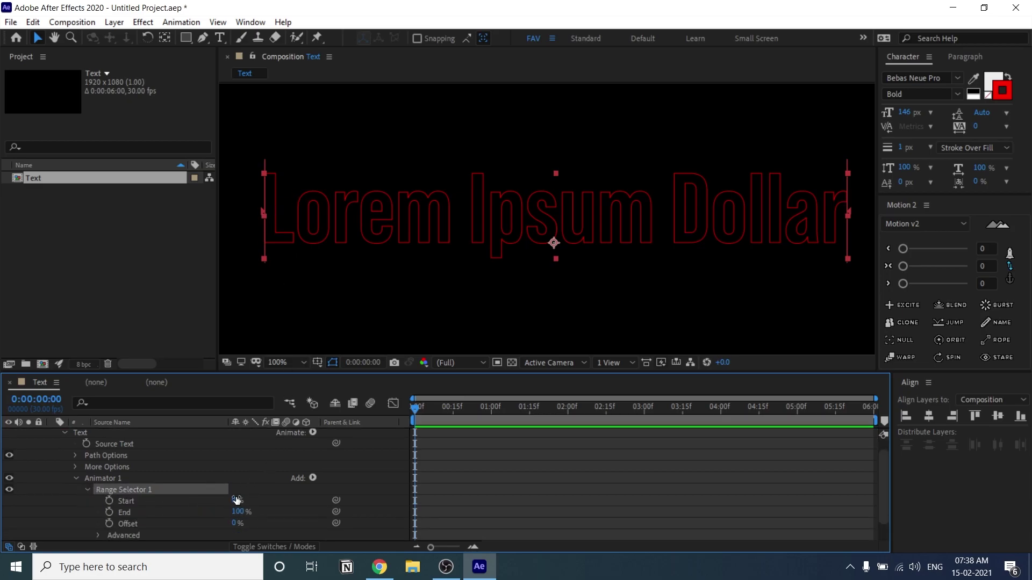
mouse_move(235, 500)
left_mouse_down()
mouse_move(274, 501)
mouse_move(218, 511)
left_mouse_up()
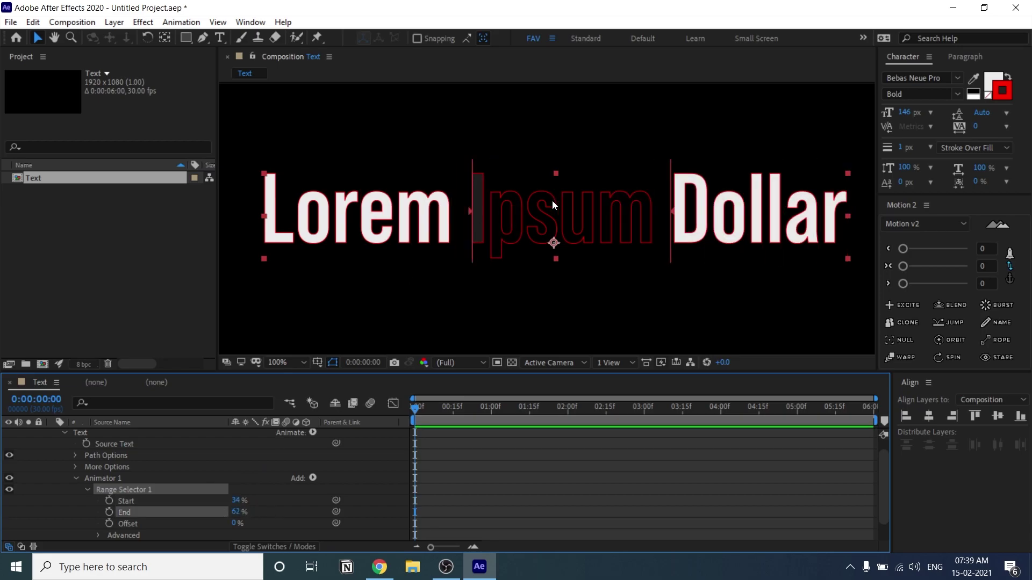
left_click_drag(232, 501, 228, 501)
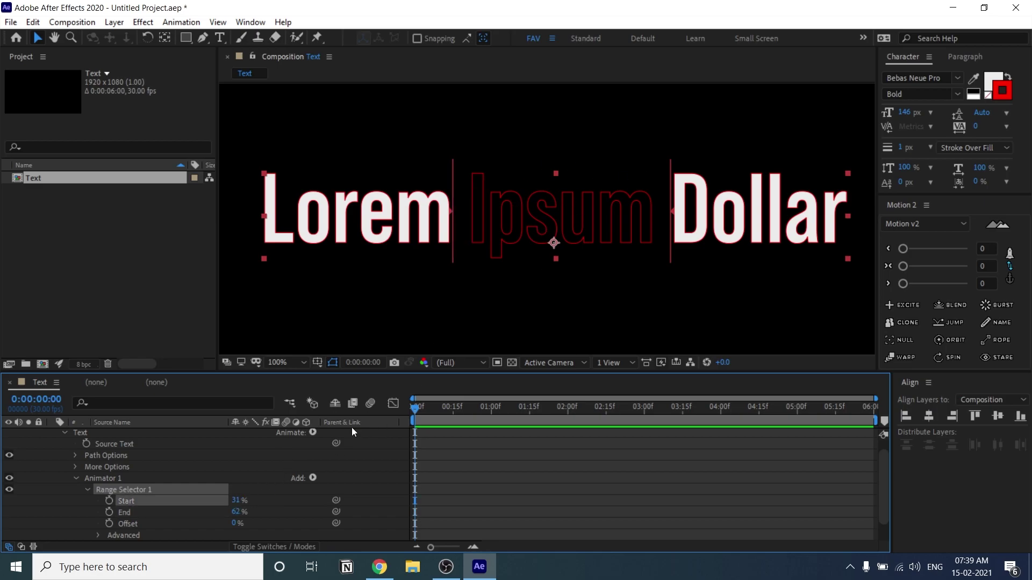
scroll(199, 506, "down", 1)
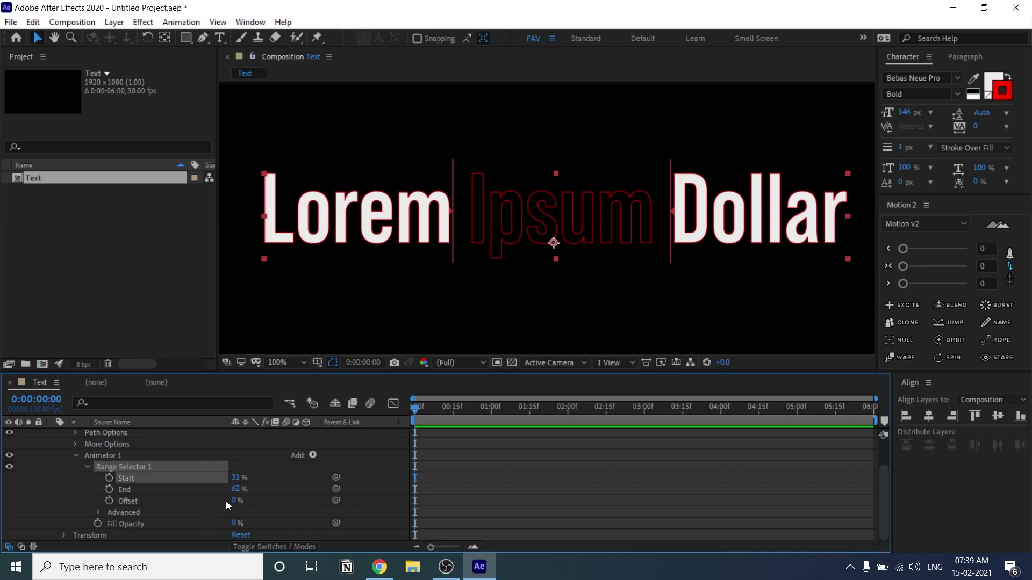
Step: Try a range selector offset of -8%, and delete the Fill Opacity animator from the text layer
left_click_drag(233, 501, 155, 500)
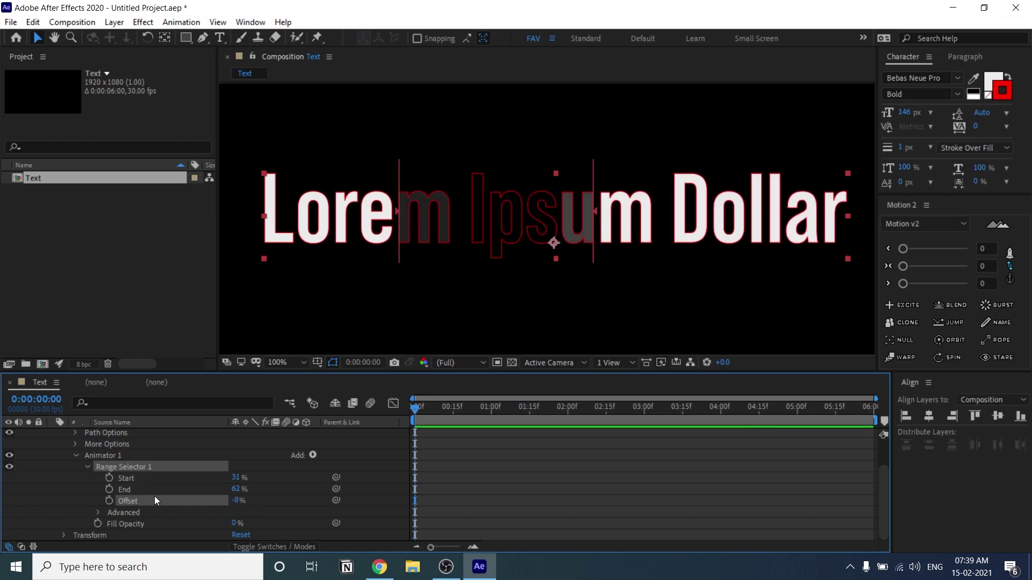
left_click(93, 456)
key("Delete")
key("comma")
key("comma")
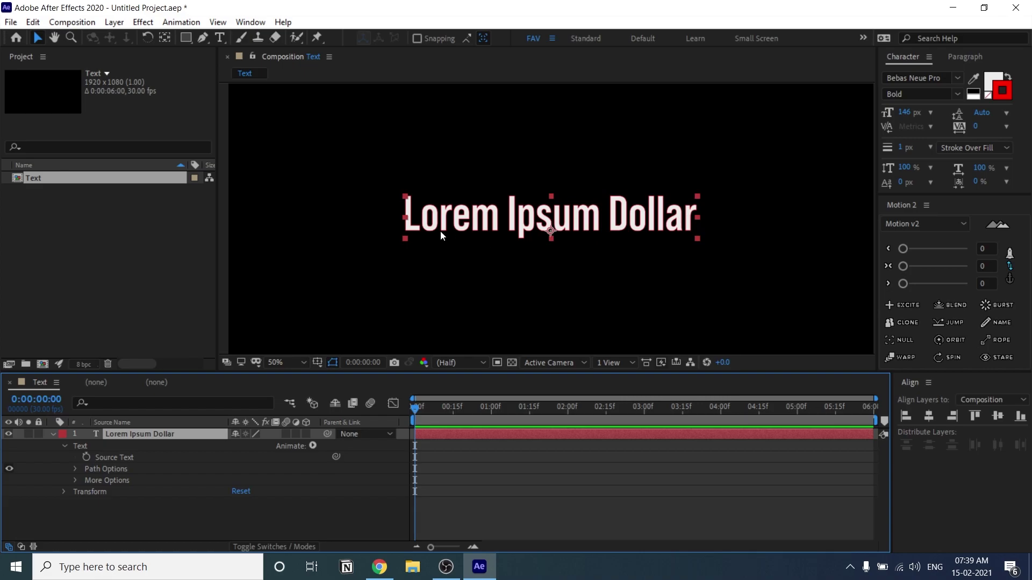
Step: Reset the character formatting to its defaults and close the empty timeline beside Text 2
left_click(927, 59)
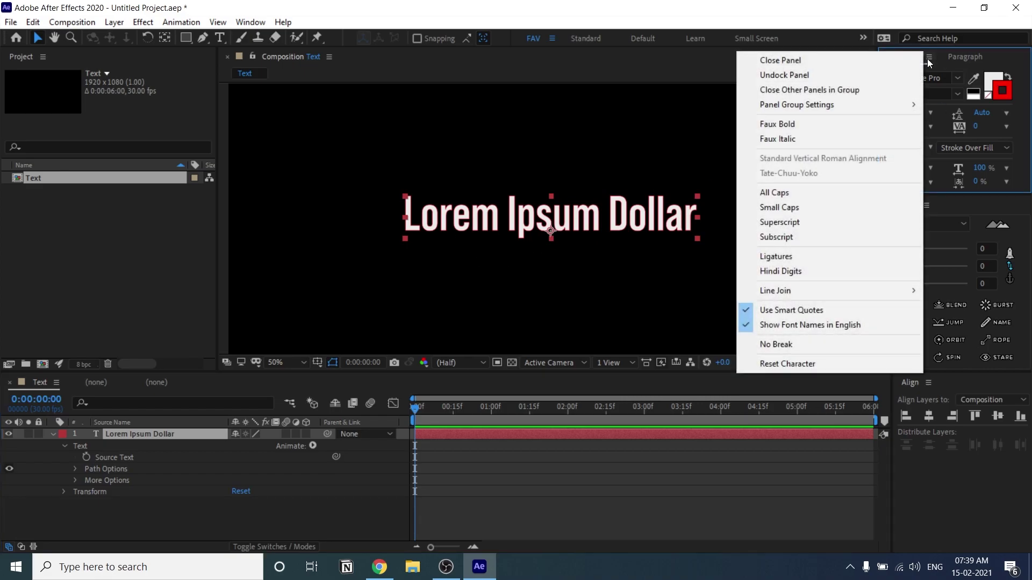
left_click(799, 363)
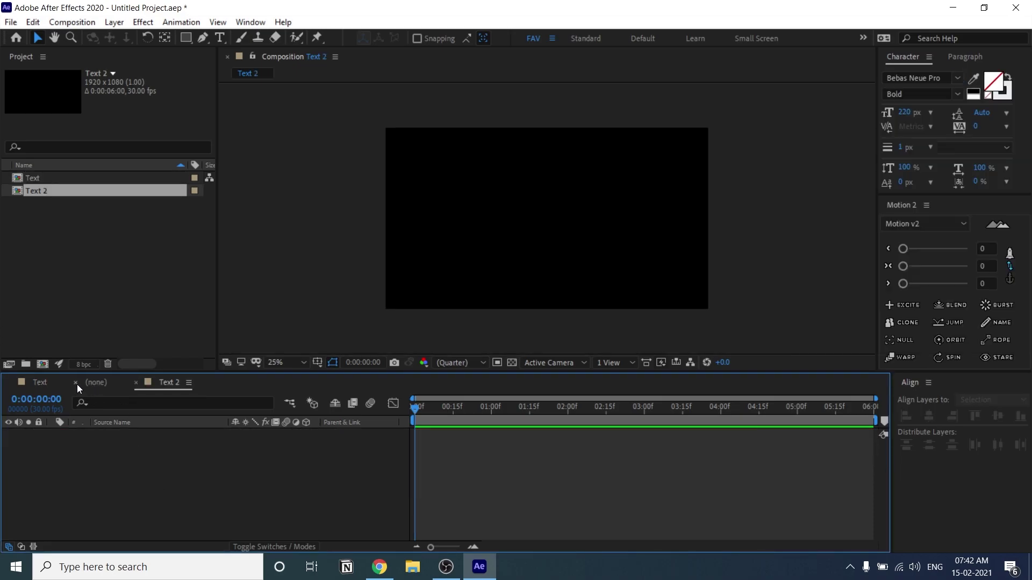
left_click(76, 383)
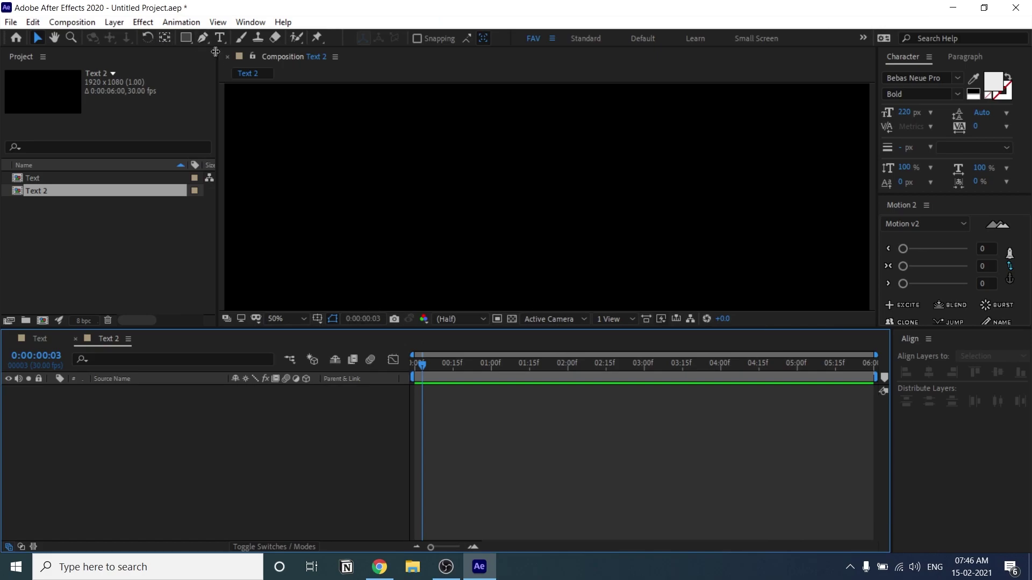
Step: Create a text layer reading "Lorem Ipsum Dollar" in the Text 2 composition
left_click(221, 41)
scroll(486, 198, "down", 1)
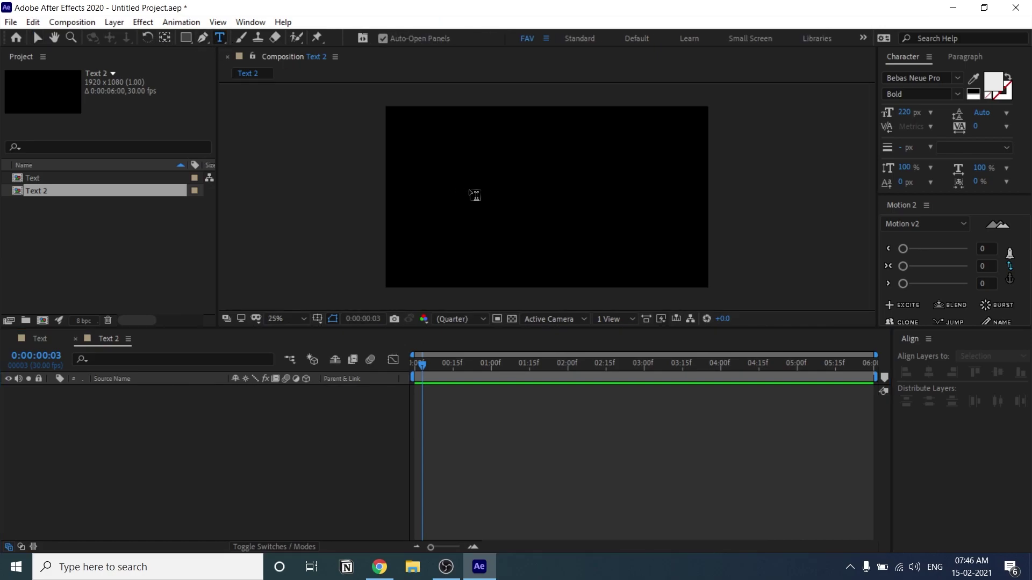
left_click(469, 189)
type("Lor")
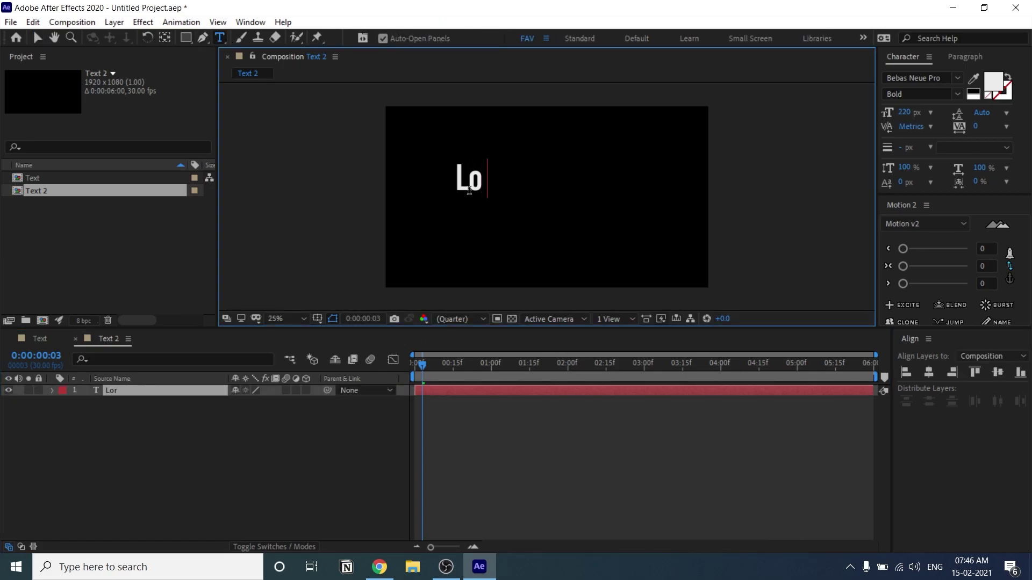
type("em I")
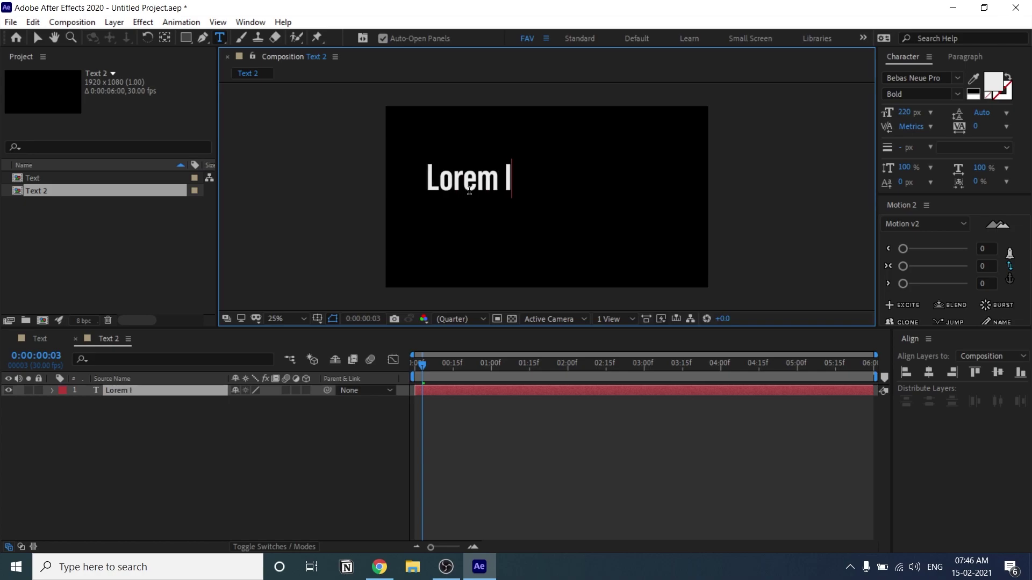
type("psum ")
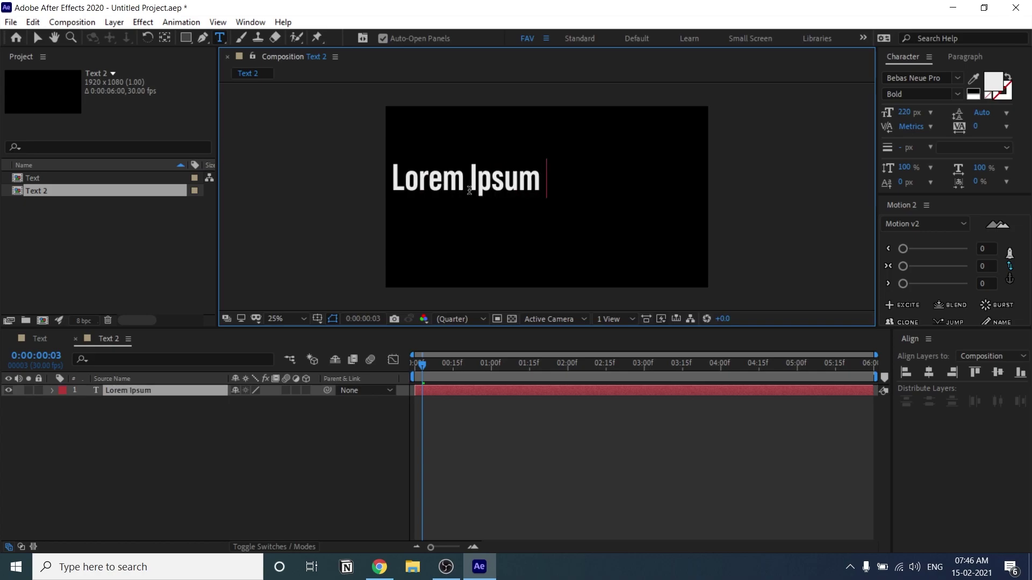
type("Dollar")
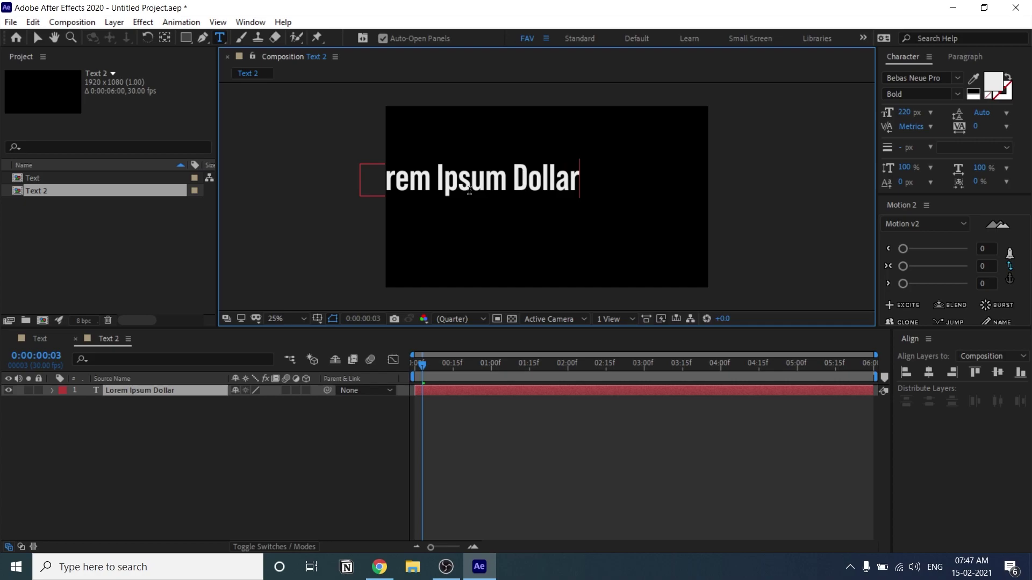
Step: Centre the text layer horizontally and vertically in the composition and return to the first frame
left_click(37, 39)
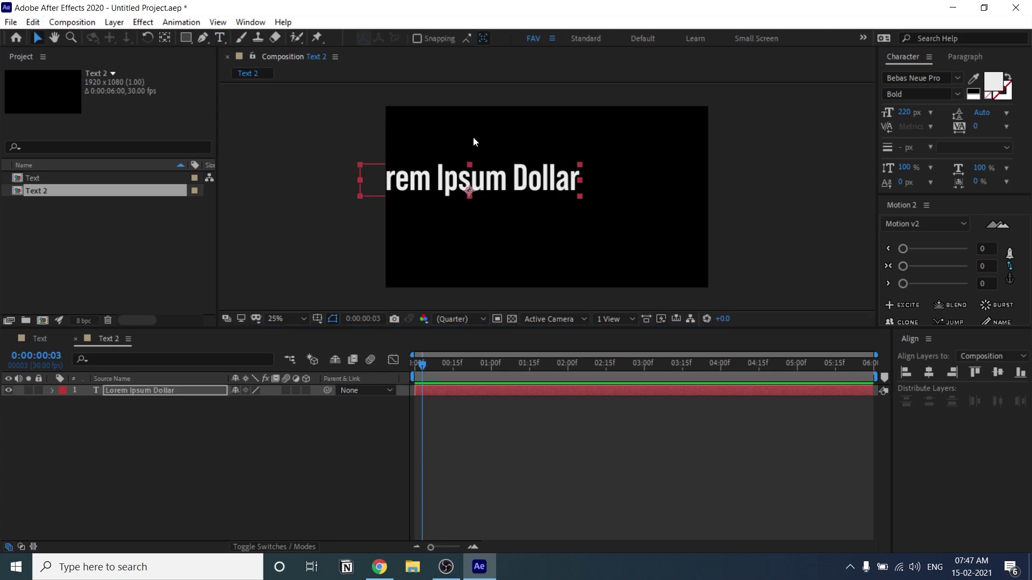
left_click(929, 372)
left_click(998, 373)
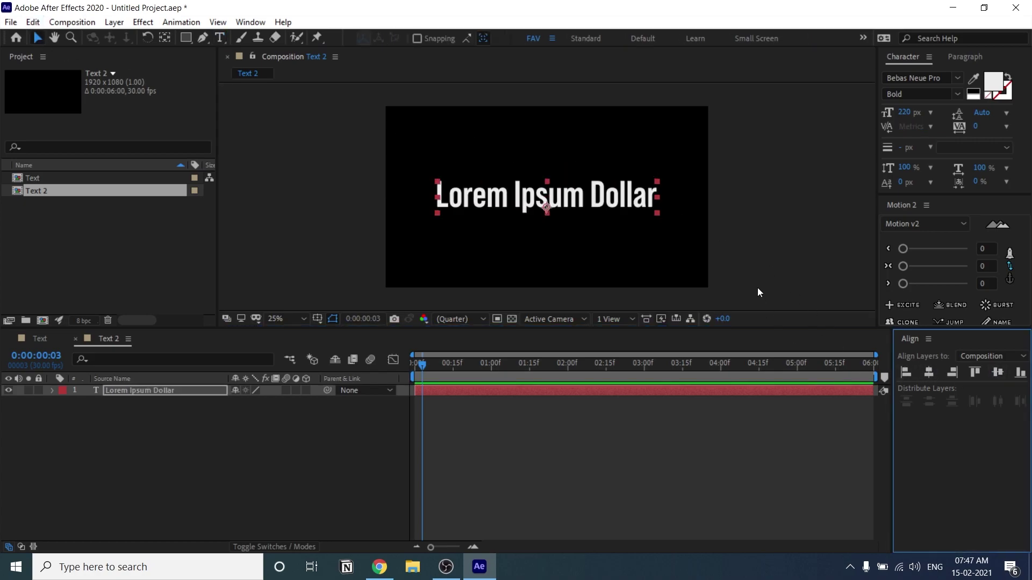
left_click(701, 241)
left_click(574, 209)
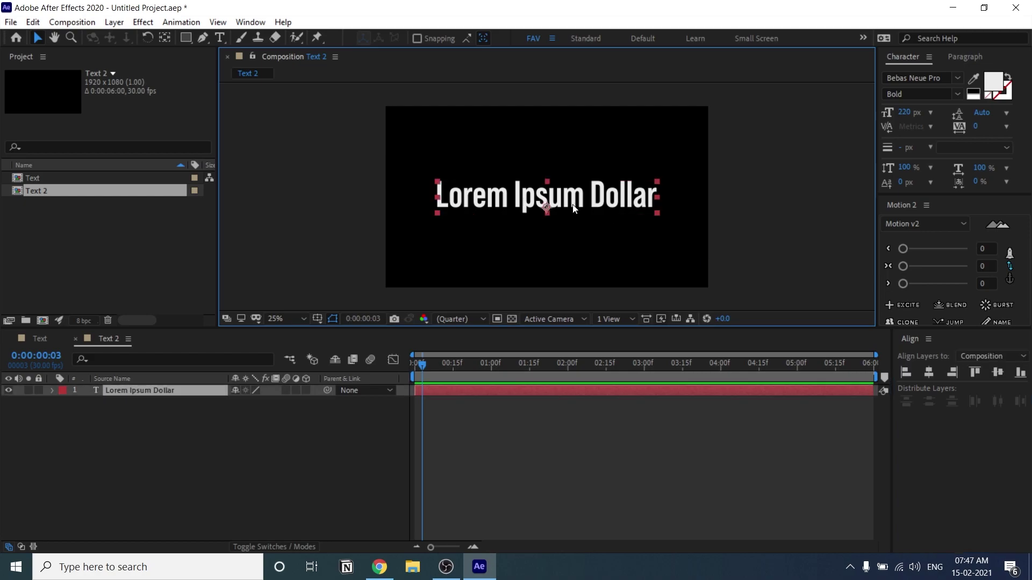
key("period")
left_click(431, 391)
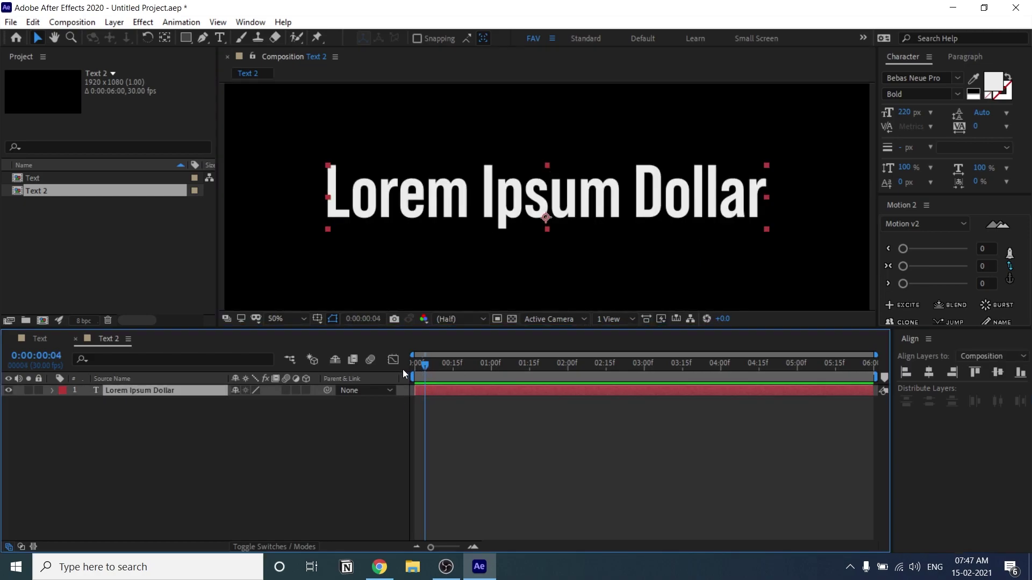
key("Home")
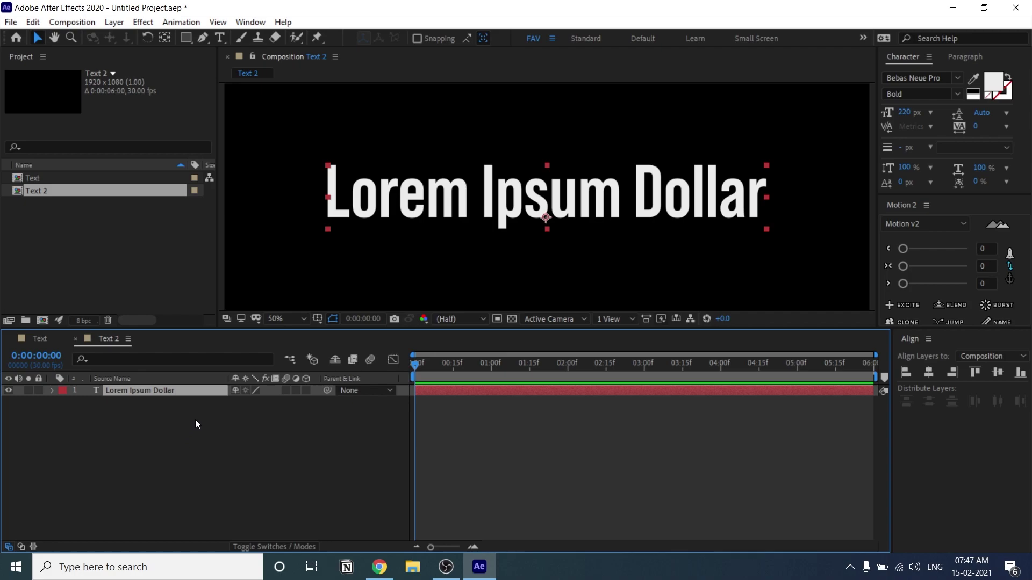
Step: Add a text animator with Scale and Opacity properties to the "Lorem Ipsum Dollar" layer
left_click(50, 395)
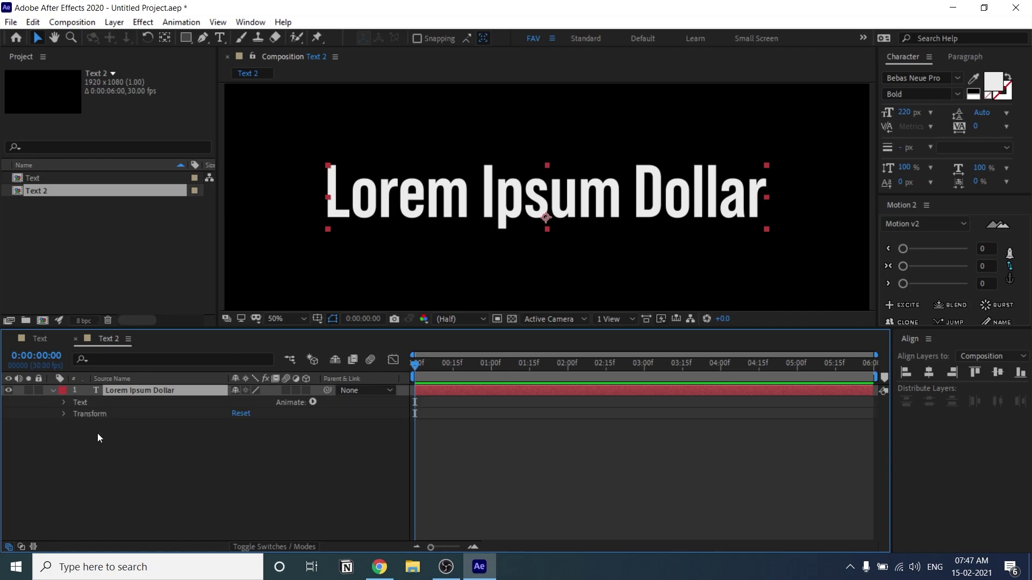
left_click(312, 402)
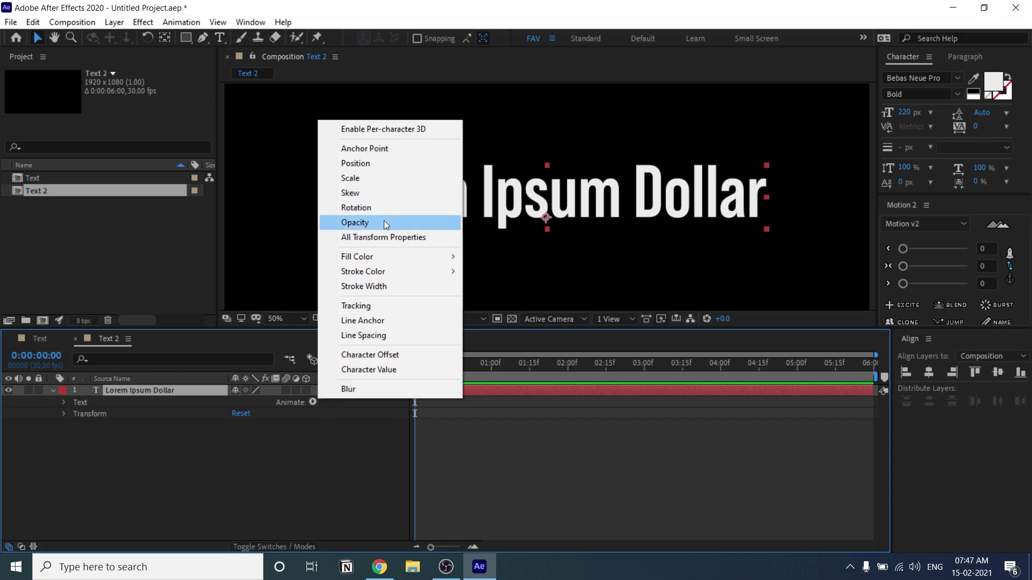
left_click(369, 178)
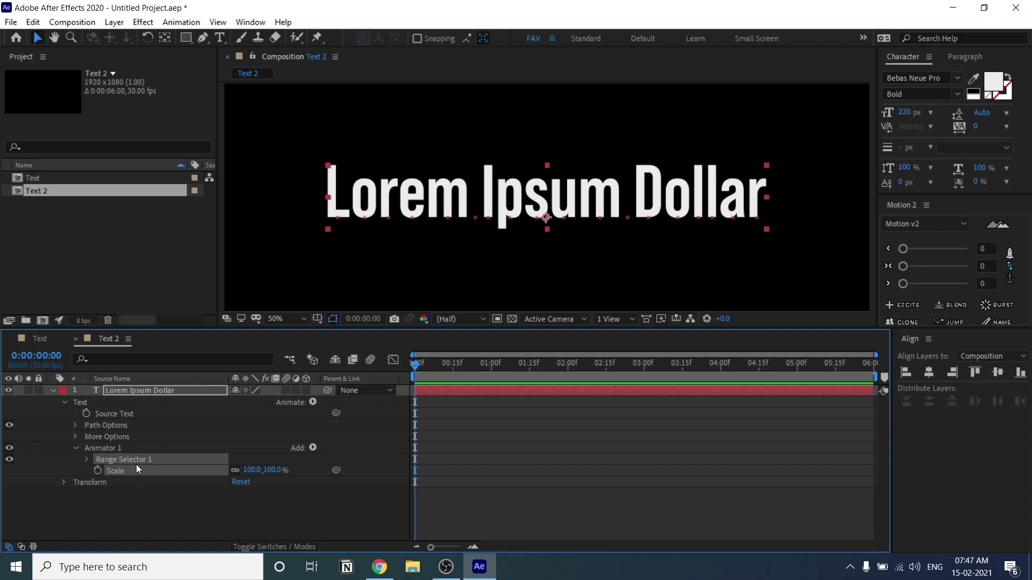
left_click(313, 403)
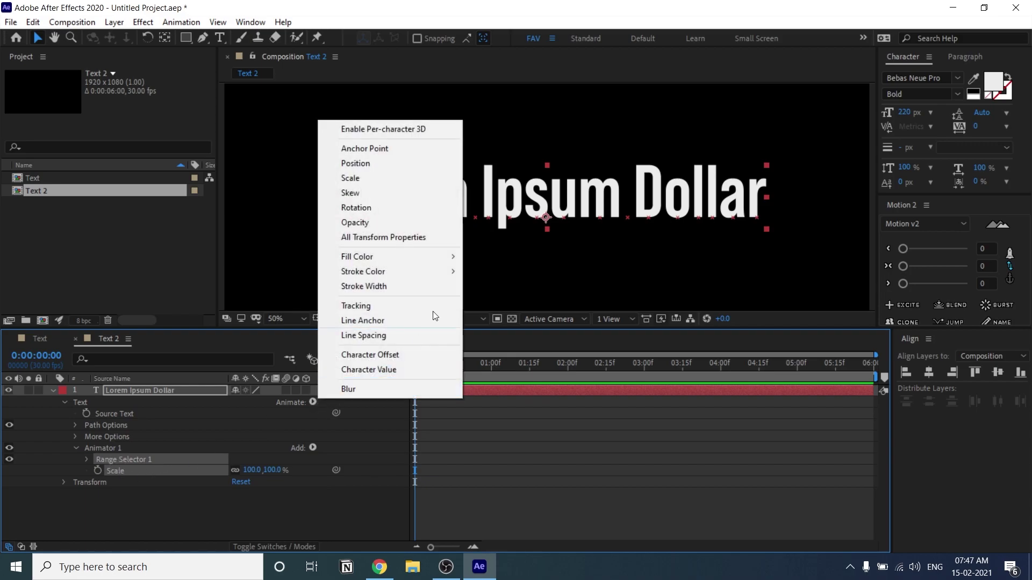
left_click(377, 219)
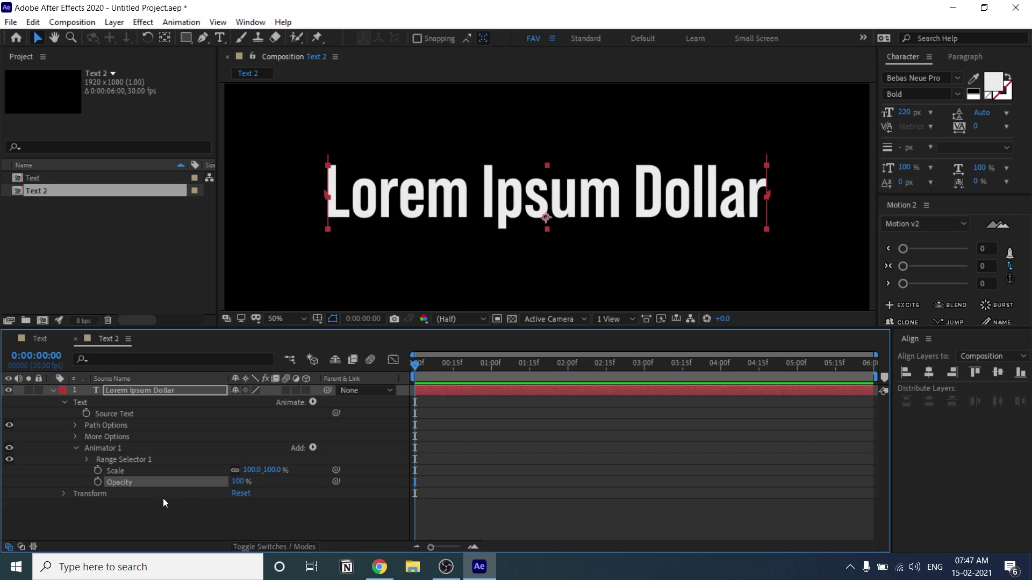
left_click(121, 472)
left_click(123, 481)
Step: Set the animator's Scale to 125% and its Opacity to 0%
left_click_drag(254, 473, 253, 471)
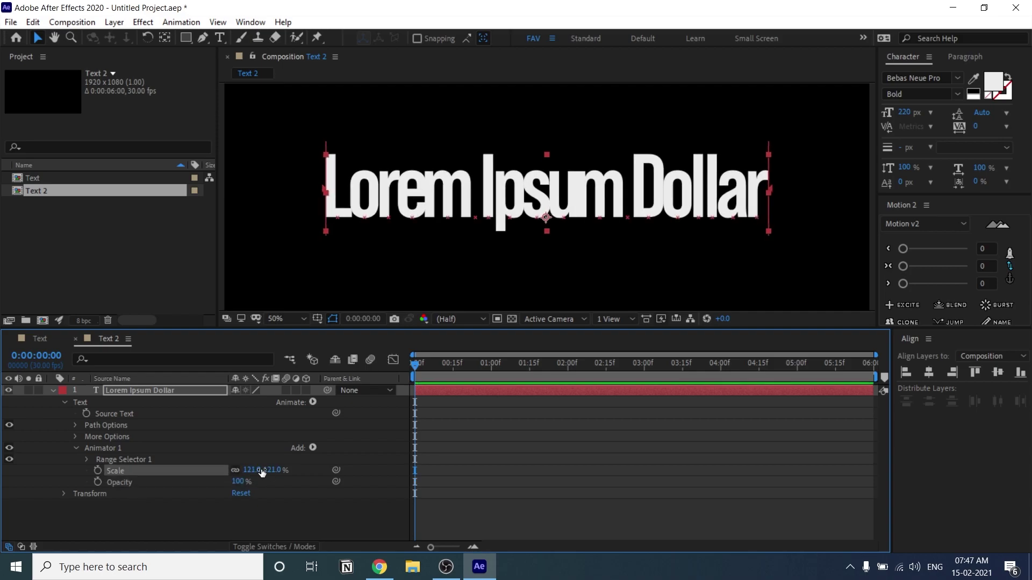
left_click(254, 469)
type("125")
key("Return")
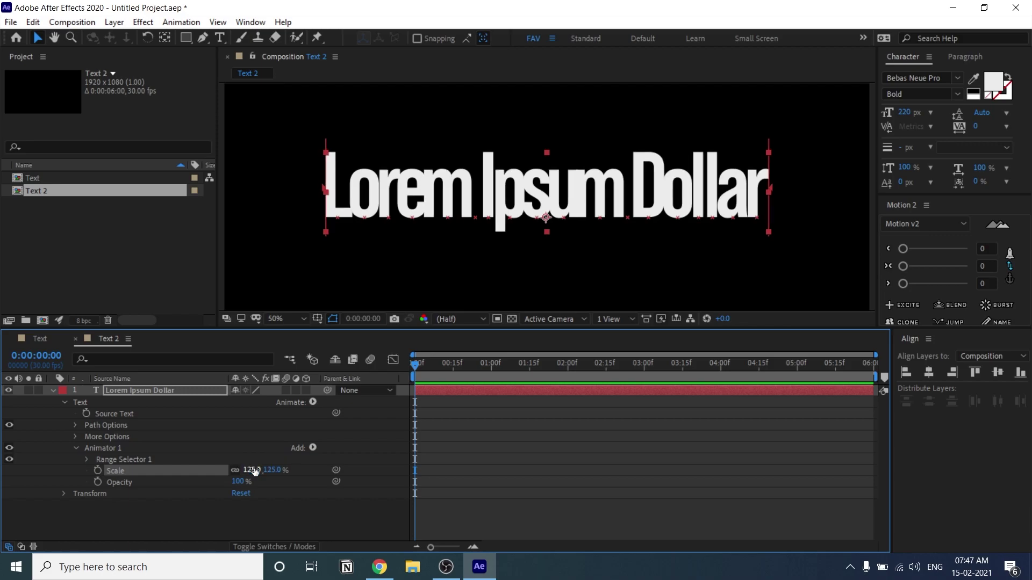
left_click_drag(242, 484, 79, 486)
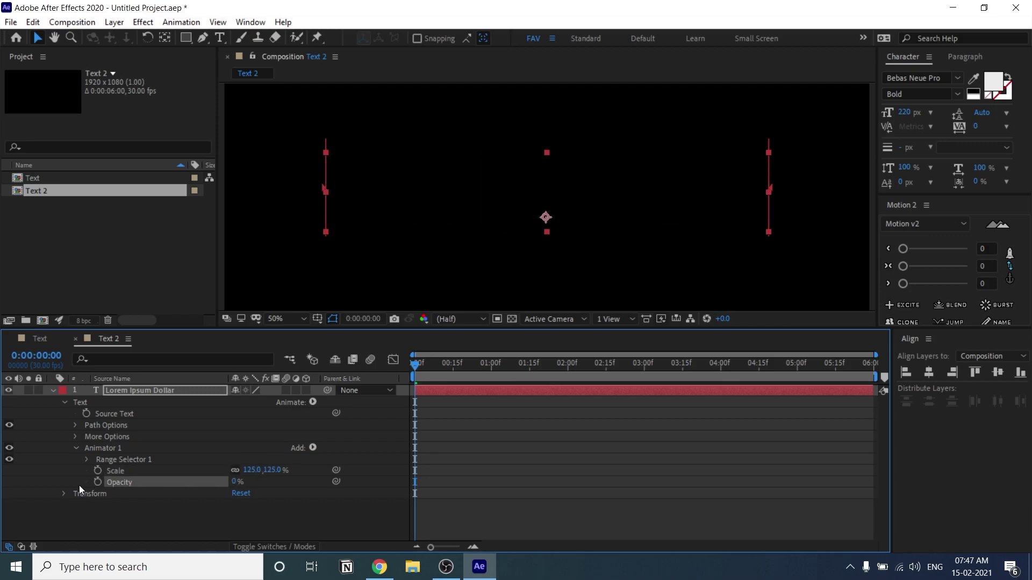
Step: Keyframe the range selector's Start from 0% at the first frame to 100% at frame 19
left_click(130, 459)
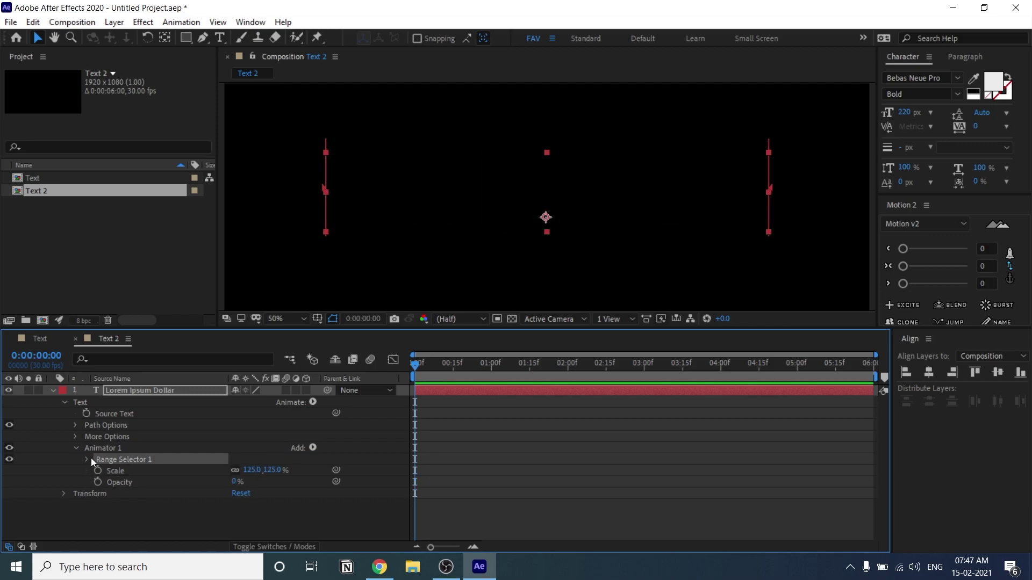
left_click(87, 459)
left_click(144, 472)
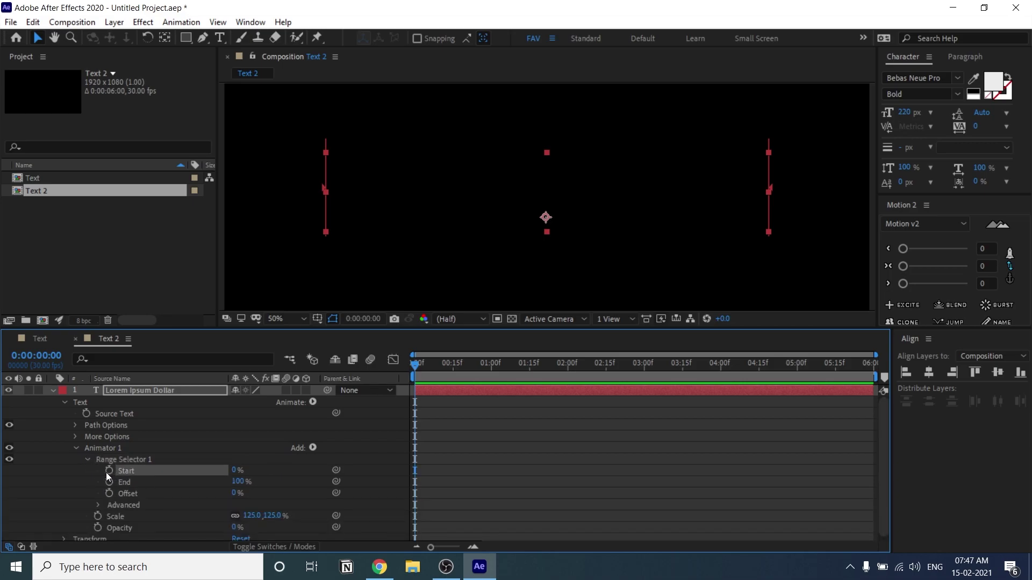
left_click_drag(482, 371, 250, 428)
left_click(109, 470)
left_click_drag(415, 376, 464, 380)
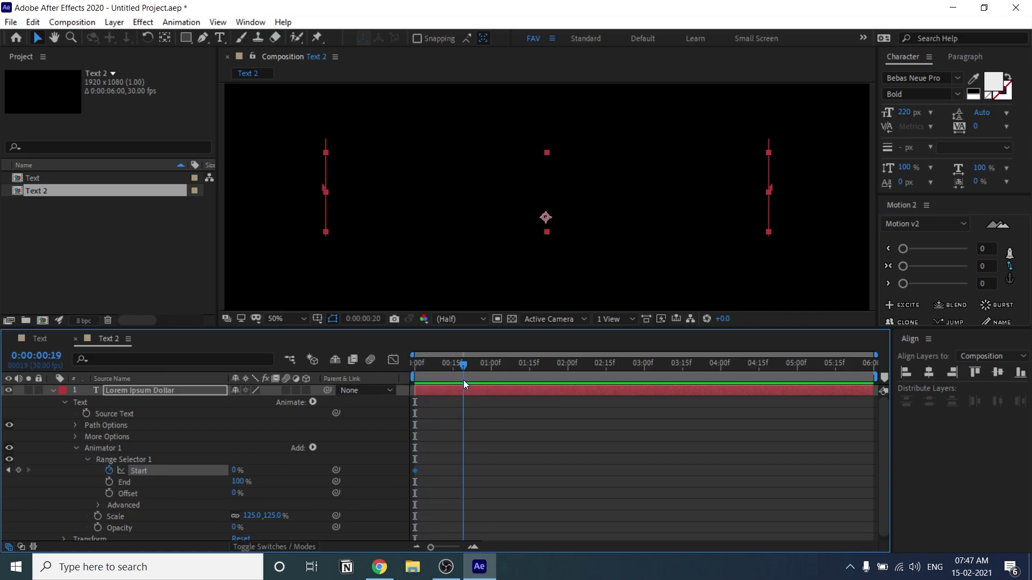
left_click_drag(223, 472, 333, 473)
Step: Play the letter-by-letter reveal from the first frame and stop at frame 11 to examine the letter scaling
left_click_drag(468, 380, 350, 388)
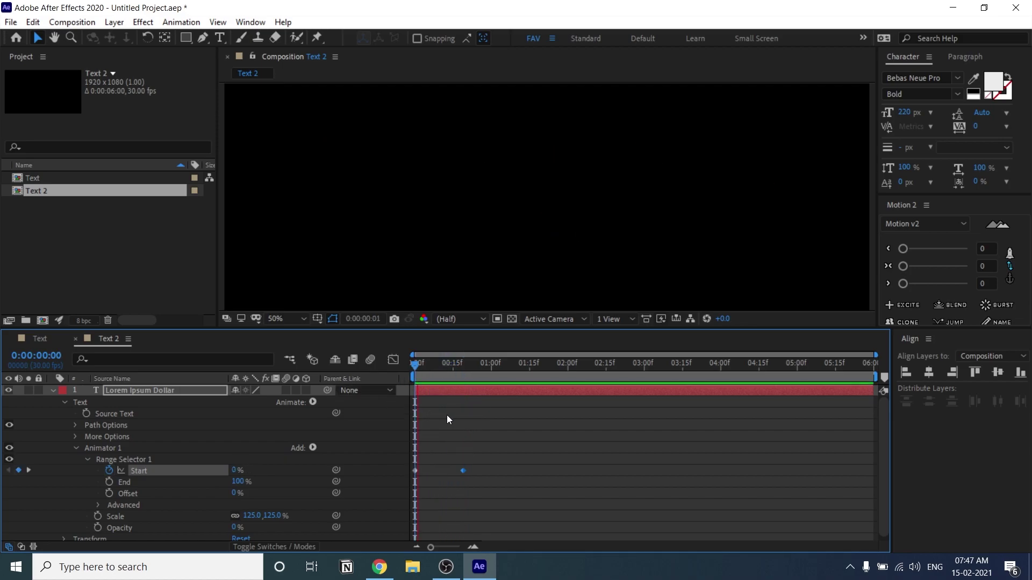
key("space")
left_click(422, 373)
left_click_drag(422, 373, 443, 382)
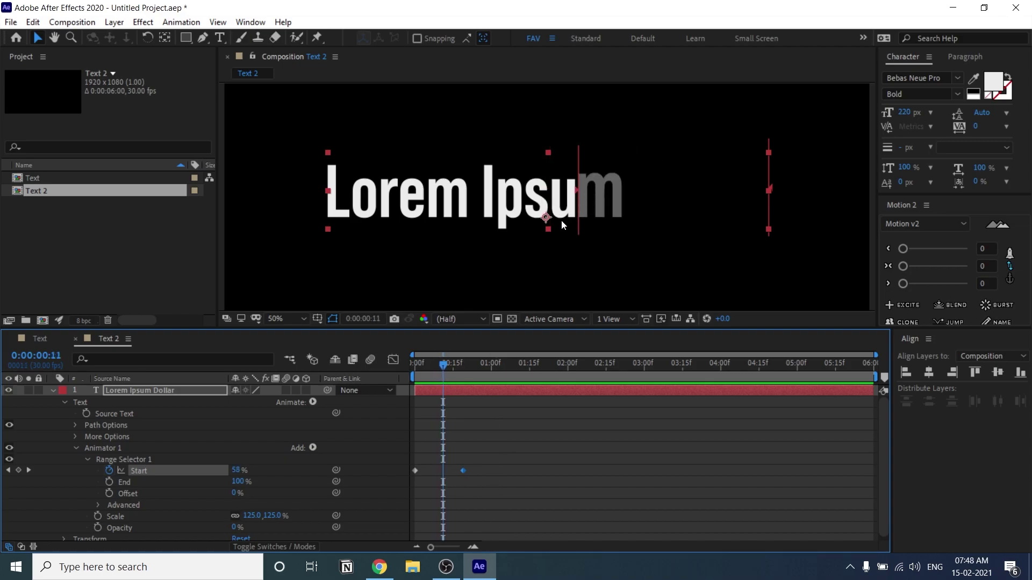
Step: Set the text layer's Grouping Alignment to 0, -34% so the letters scale from their middle
left_click(118, 440)
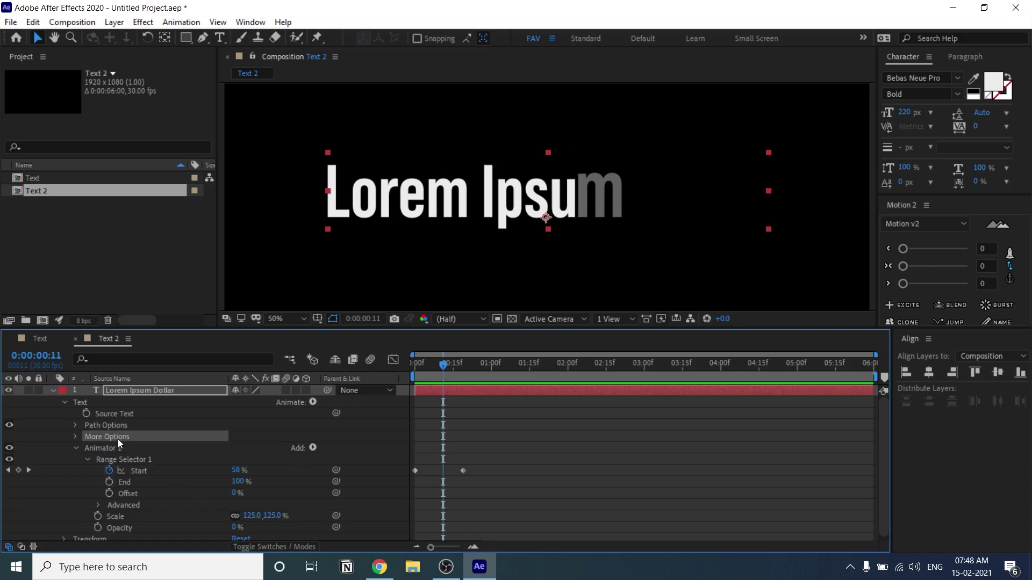
left_click(75, 438)
left_click(151, 457)
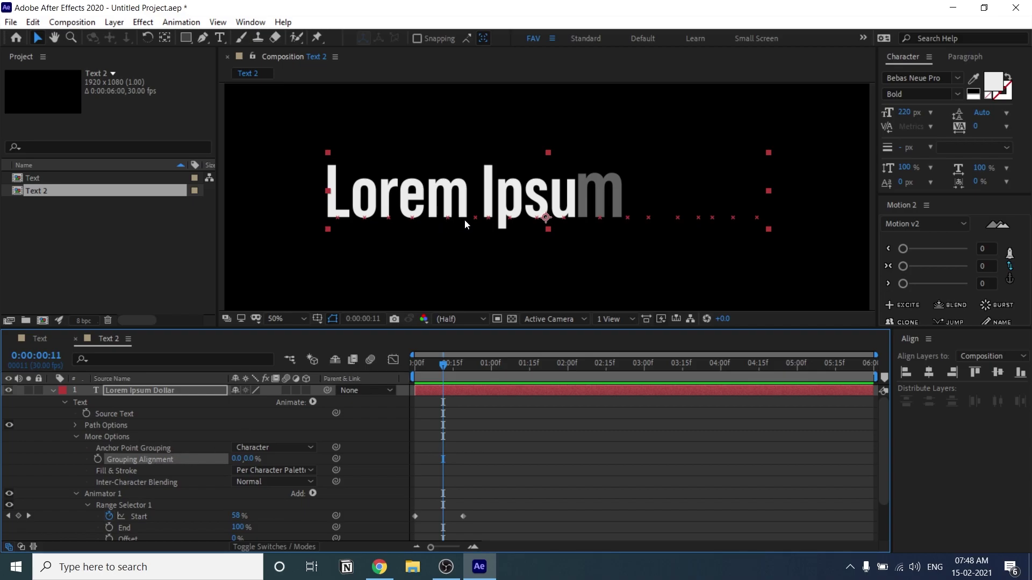
left_click_drag(248, 458, 233, 464)
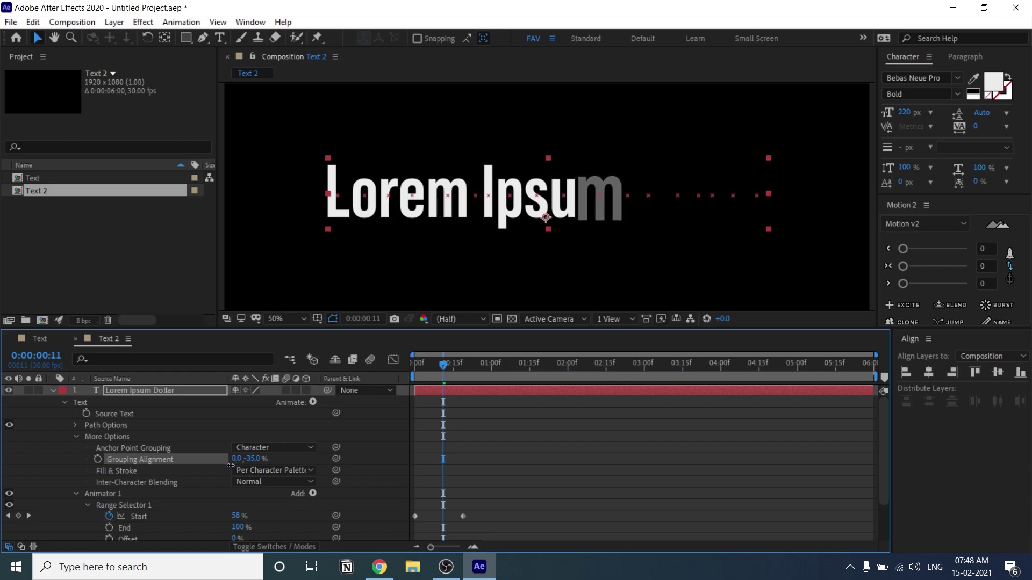
Step: Replay the reveal from the first frame to check the adjusted alignment, and collapse the More Options group
left_click(517, 475)
left_click_drag(443, 365, 413, 370)
key("space")
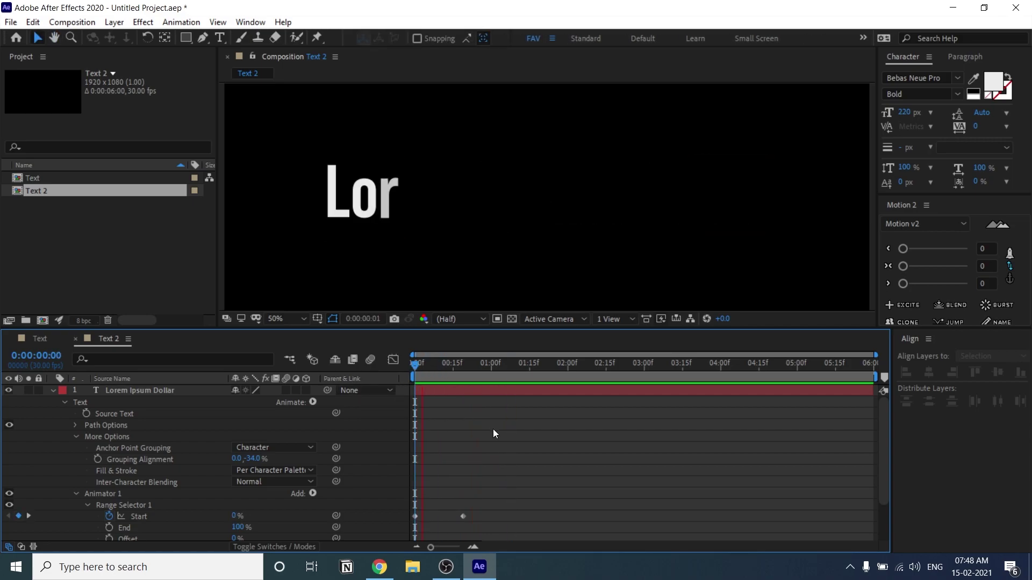
left_click(70, 440)
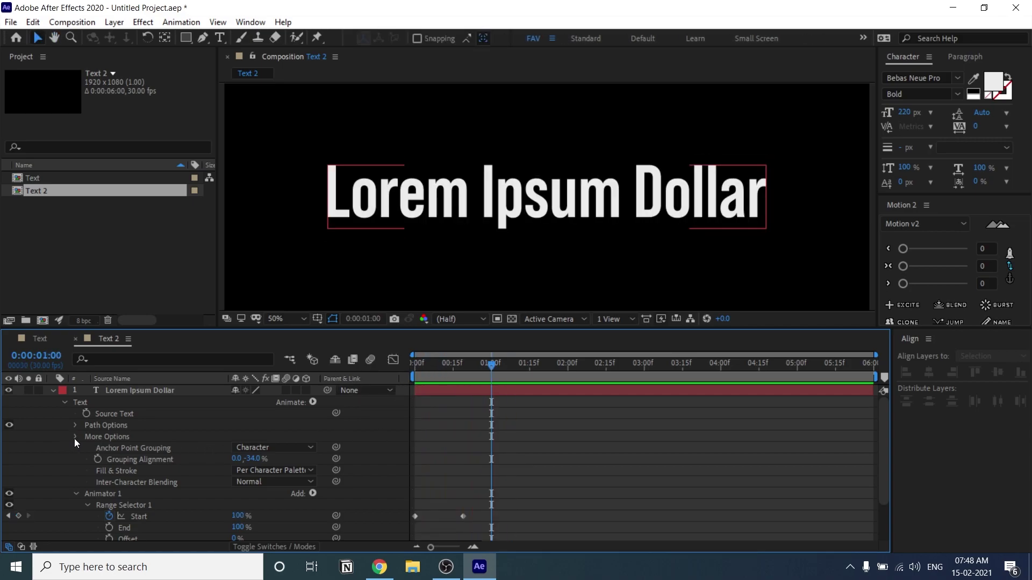
left_click(75, 437)
left_click(129, 449)
left_click_drag(459, 368, 337, 396)
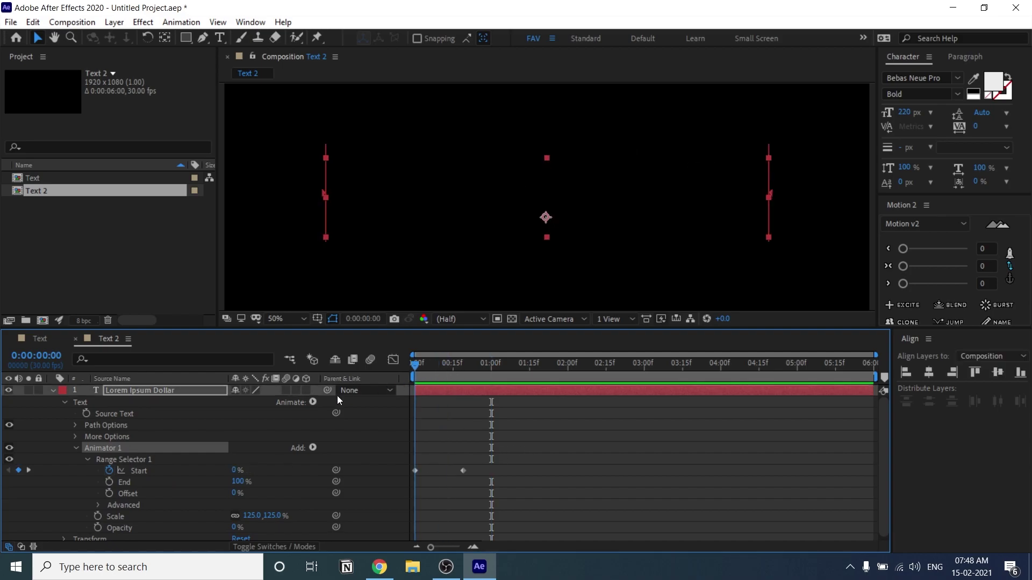
key("space")
key("space")
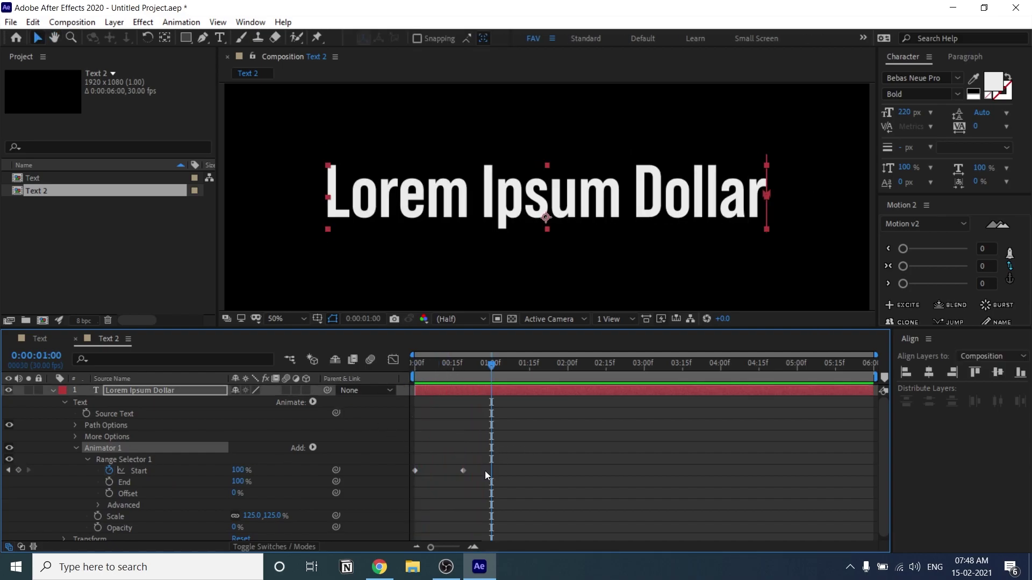
Step: Move the ending Start keyframe of the Scale and Opacity animator to about frame 21, and collapse that animator
left_click_drag(464, 472, 467, 473)
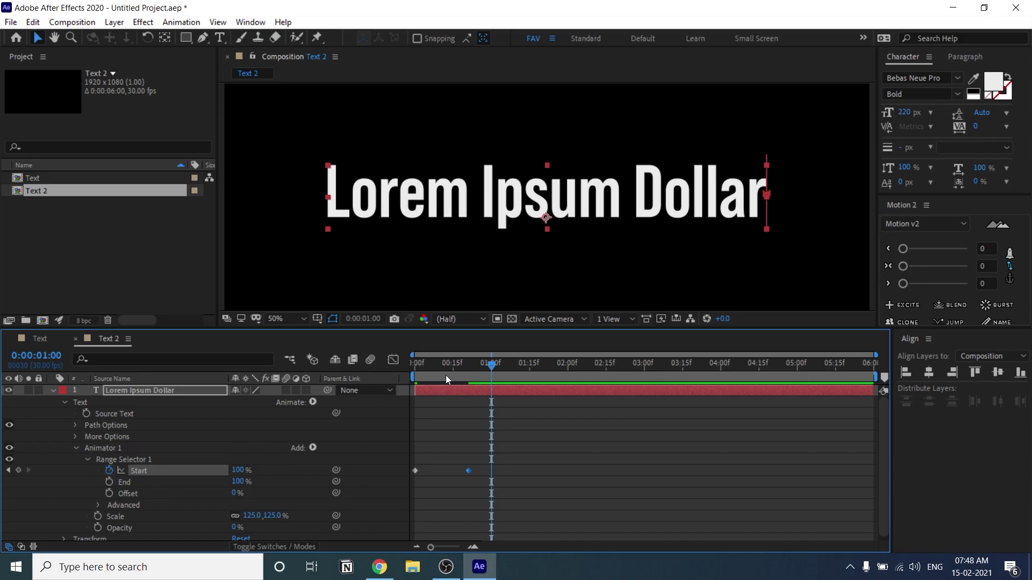
left_click(414, 370)
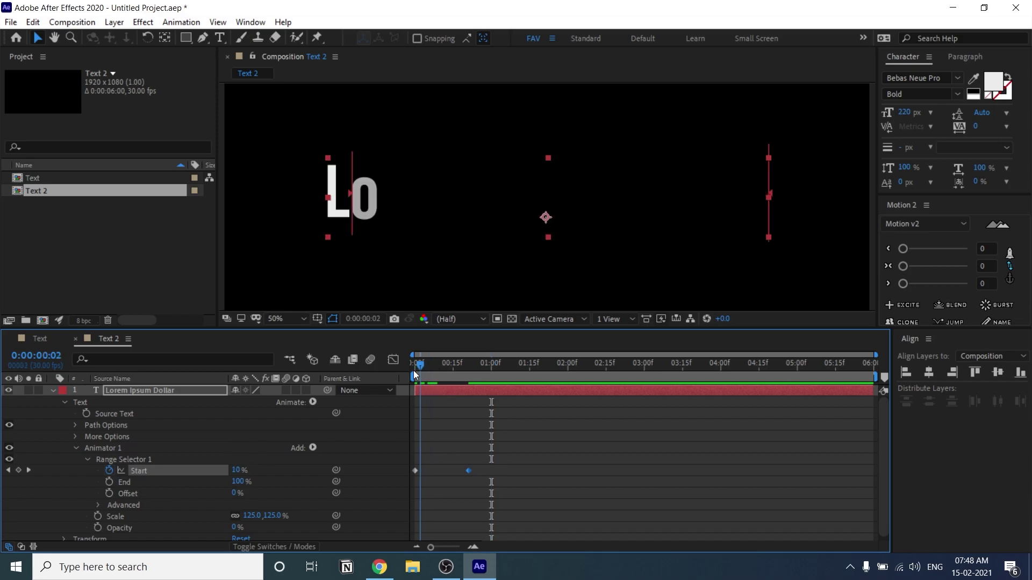
left_click(76, 449)
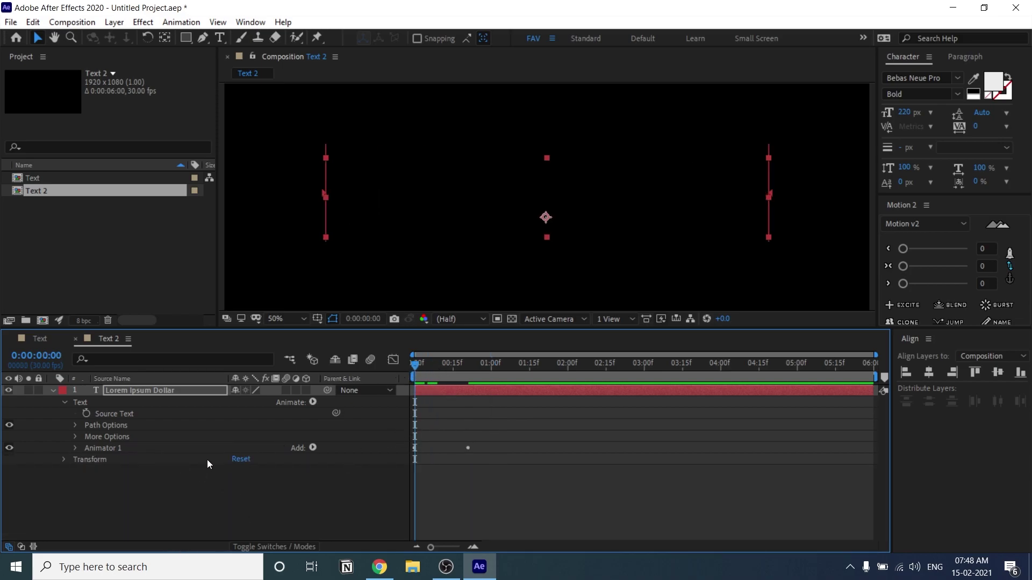
Step: Add a second text animator for Fill Color Opacity to the text layer, with the reveal partly complete at frame 12
left_click(341, 432)
left_click_drag(439, 365, 445, 368)
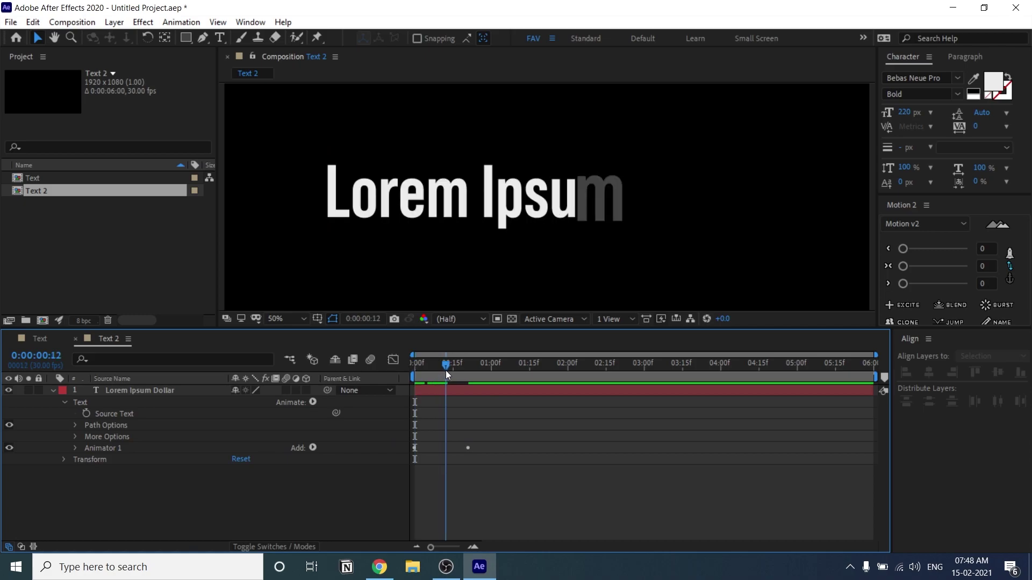
left_click(312, 403)
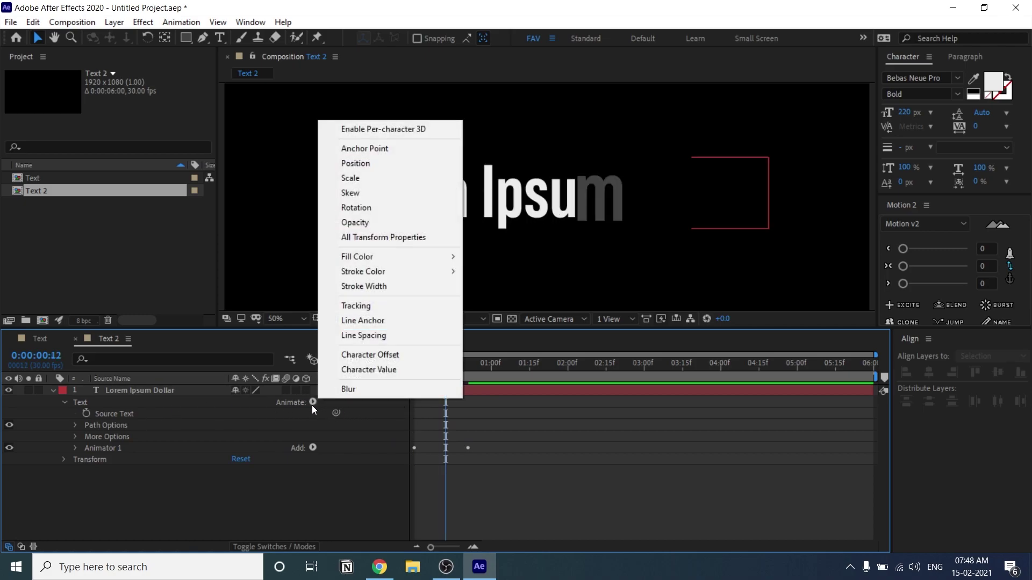
mouse_move(405, 256)
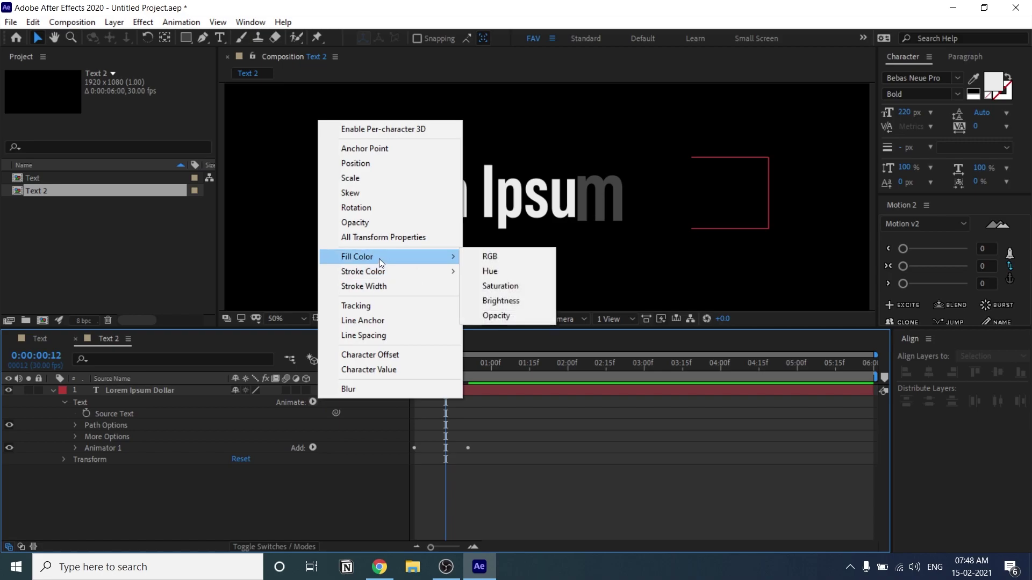
left_click(511, 314)
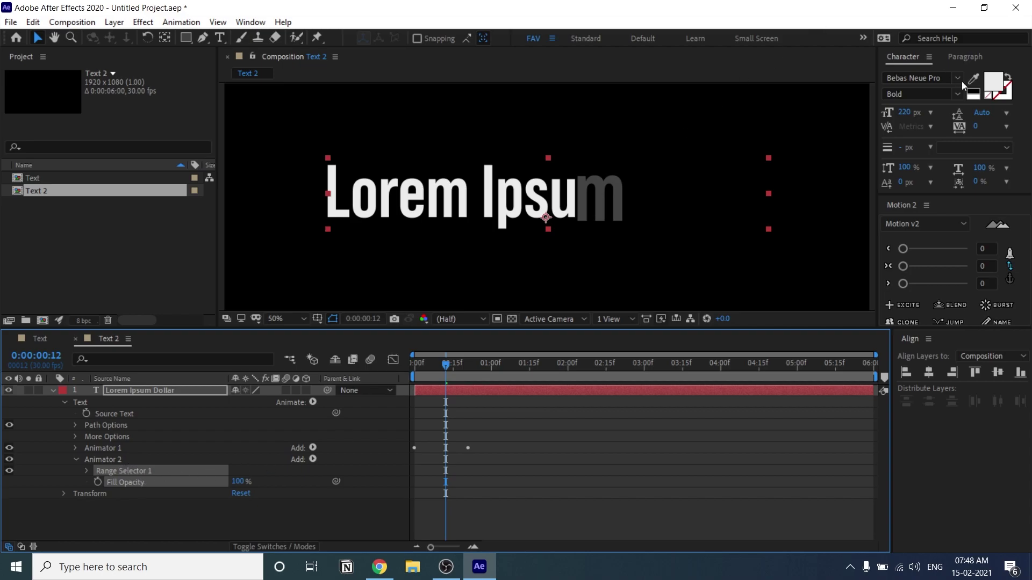
Step: Give the text a white 1 px stroke over its fill, and make the fill colour active again
left_click(1002, 97)
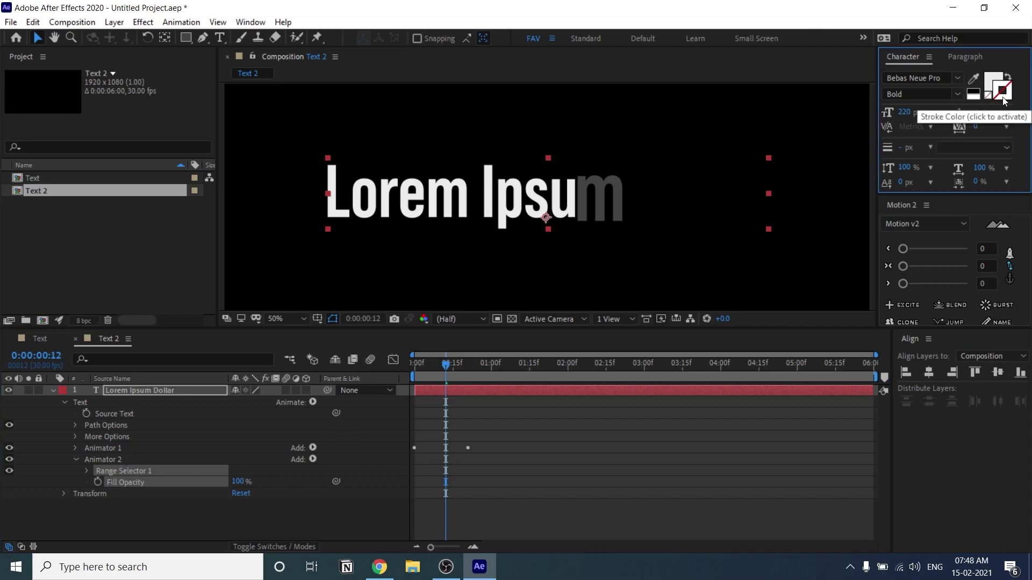
left_click(974, 95)
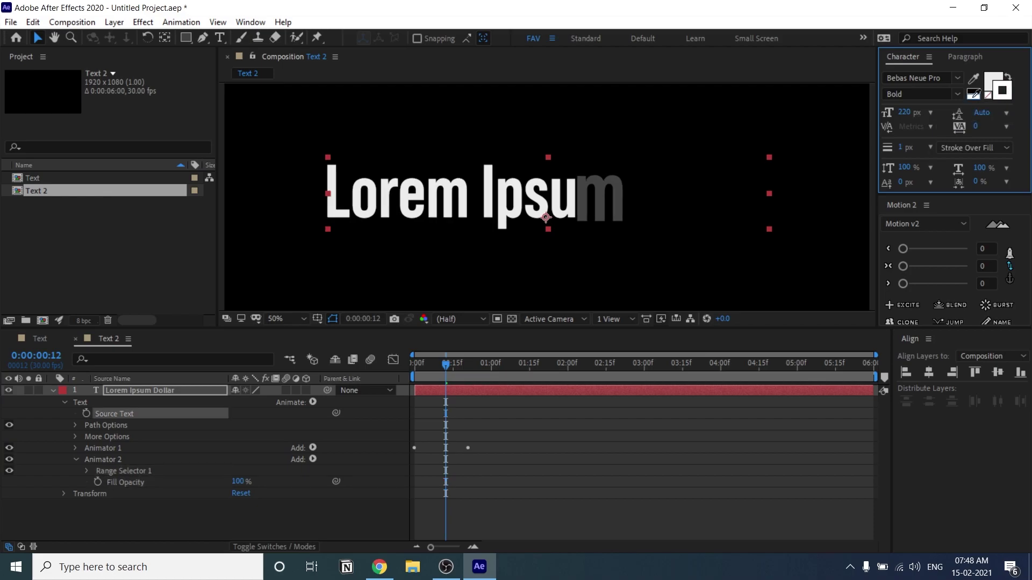
left_click(992, 80)
Step: Set Animator 2's Fill Opacity to 0%, and scrub from the first frame to frame 11 to check the outlined letters
left_click_drag(471, 376, 409, 379)
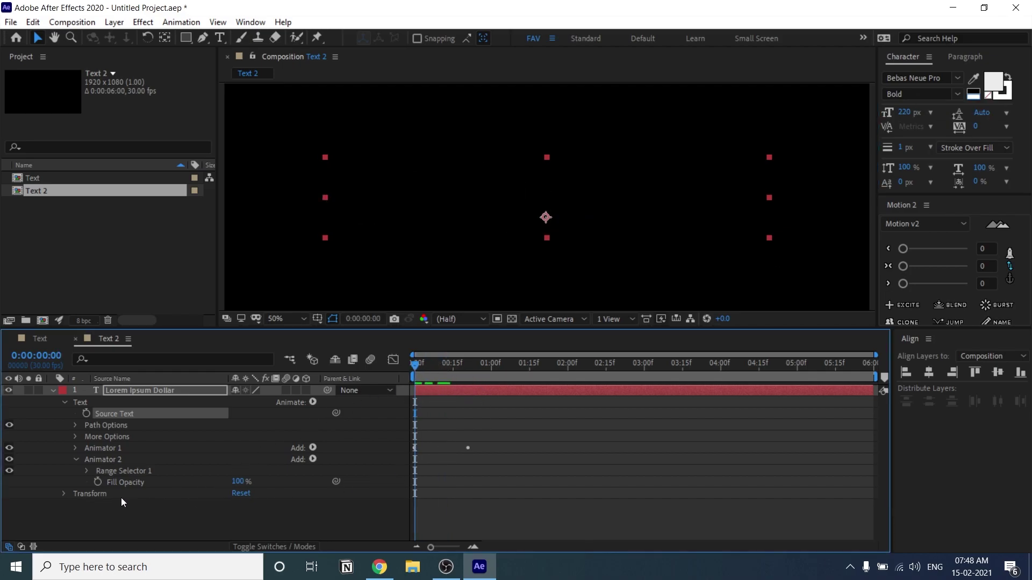
left_click(237, 481)
type("0")
key("Return")
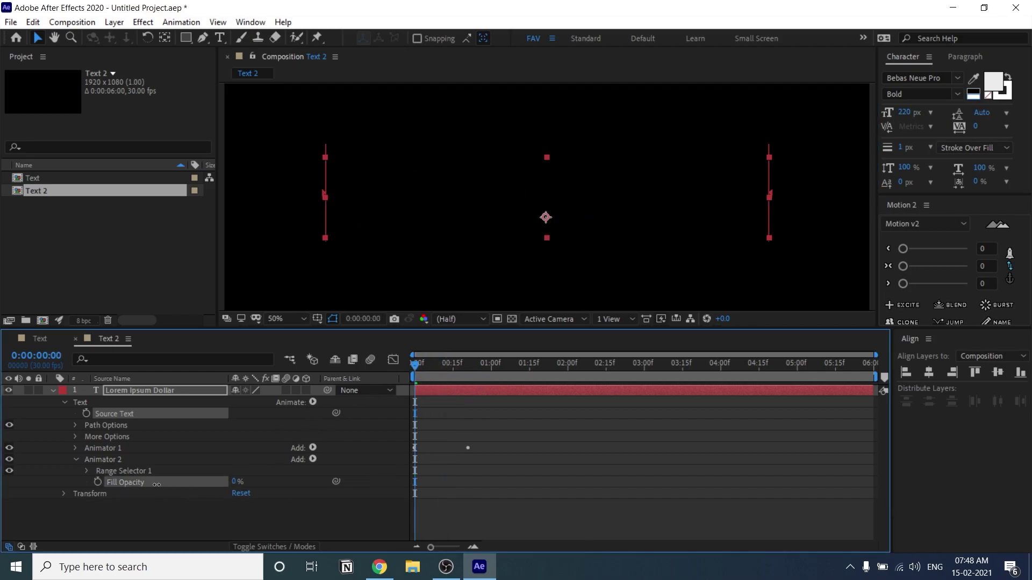
left_click_drag(415, 372, 444, 375)
Step: Keyframe Start in Animator 2's range selector from 0% at the first frame to 100% at about 0:01:02, and preview the fill reveal
left_click(121, 470)
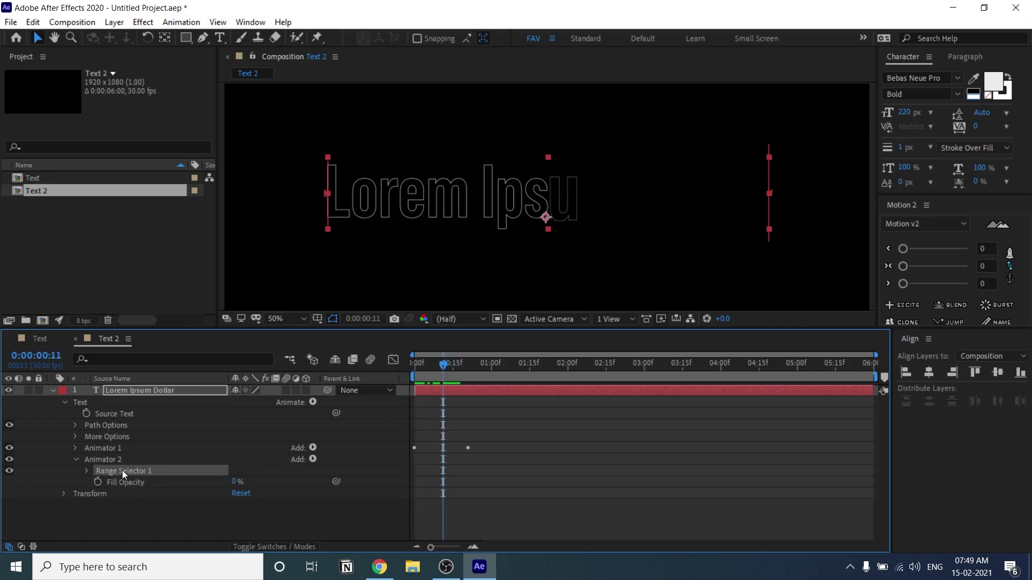
left_click(86, 470)
key("Home")
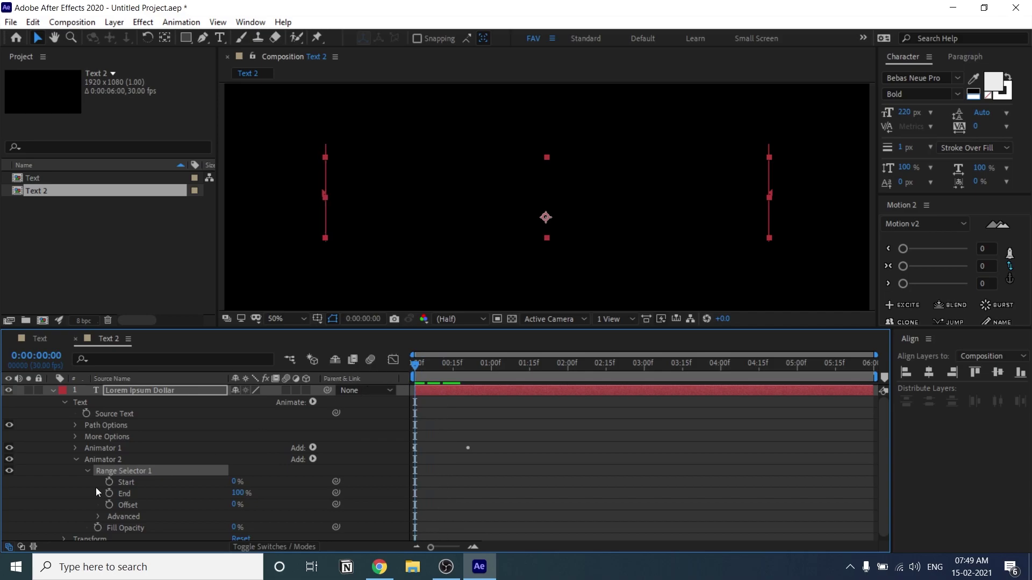
left_click(109, 482)
left_click_drag(438, 374, 496, 391)
left_click_drag(237, 481, 290, 482)
left_click_drag(490, 360, 416, 363)
key("space")
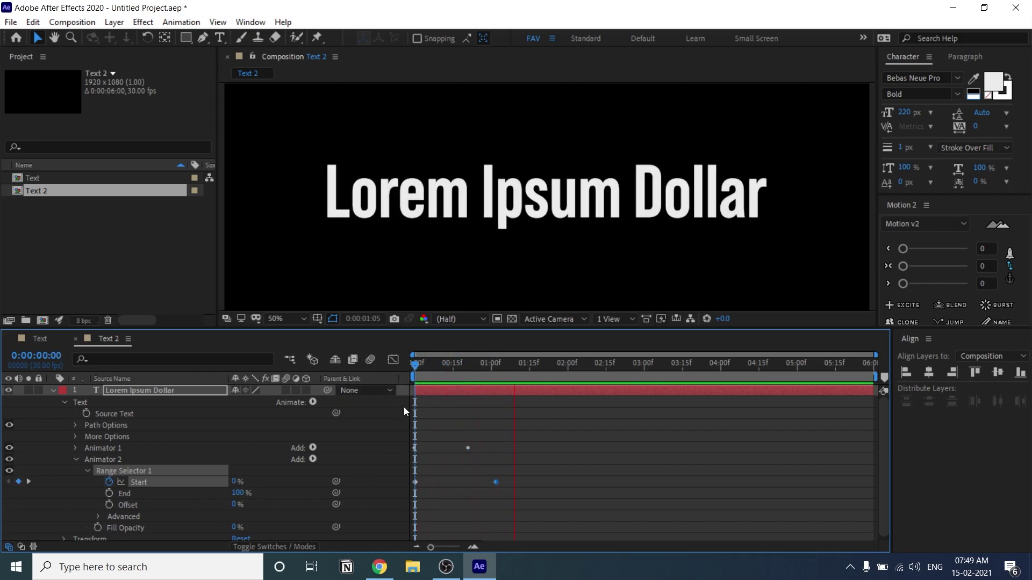
key("space")
Step: Show only the text layer's keyframed properties, apply Easy Ease to all four Start keyframes, and preview the result
left_click(149, 392)
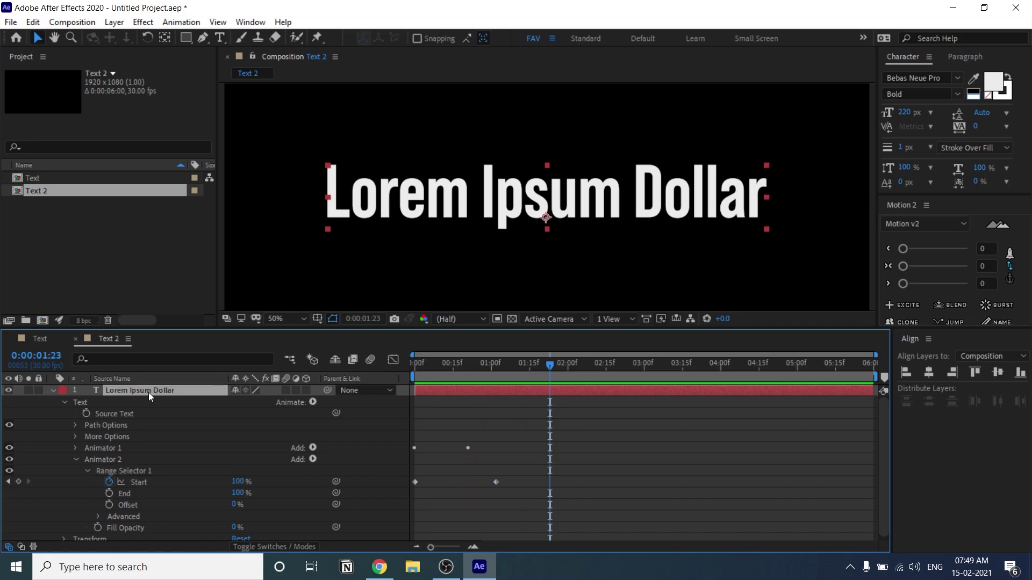
key("u")
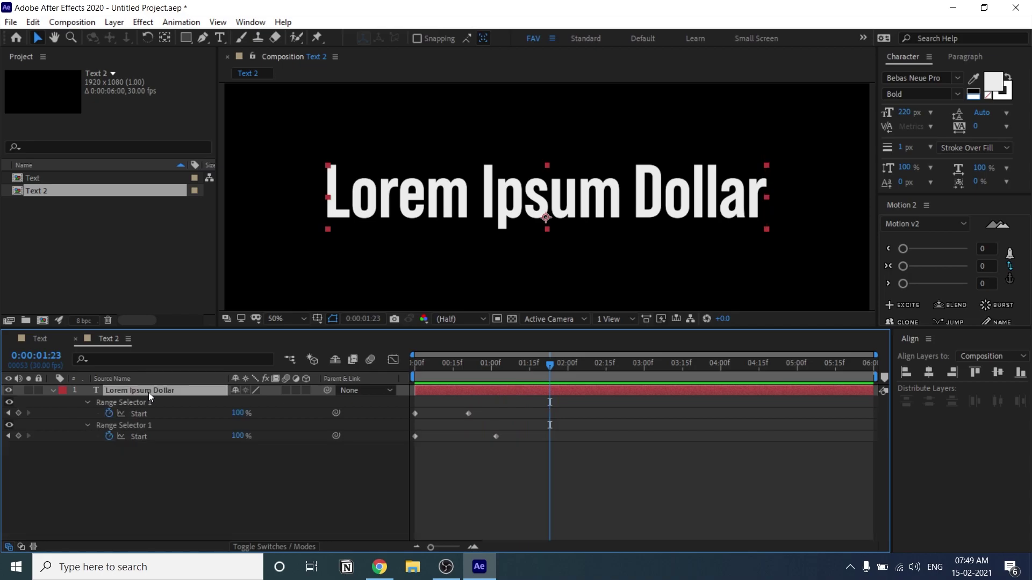
left_click_drag(541, 412, 401, 456)
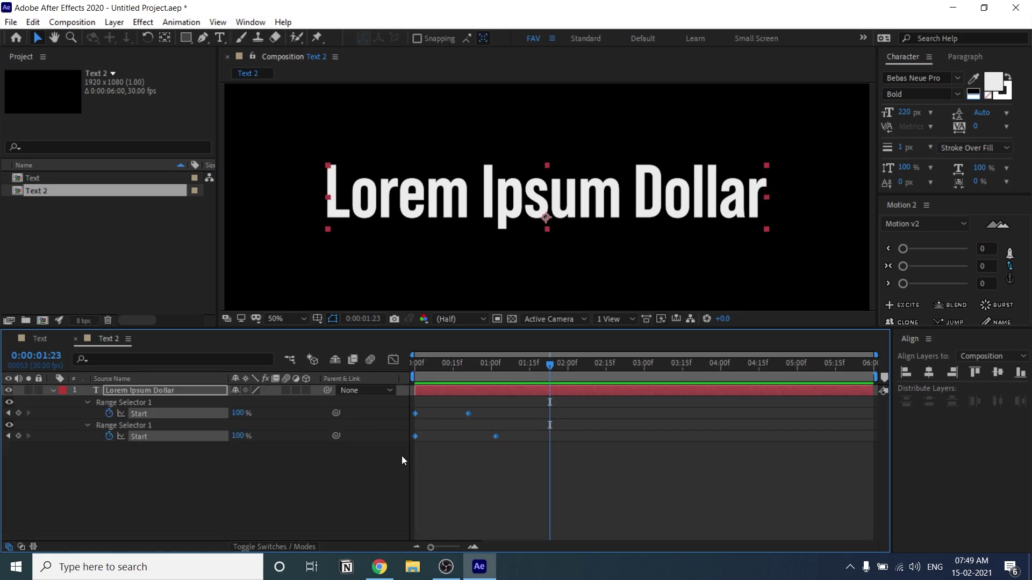
right_click(469, 411)
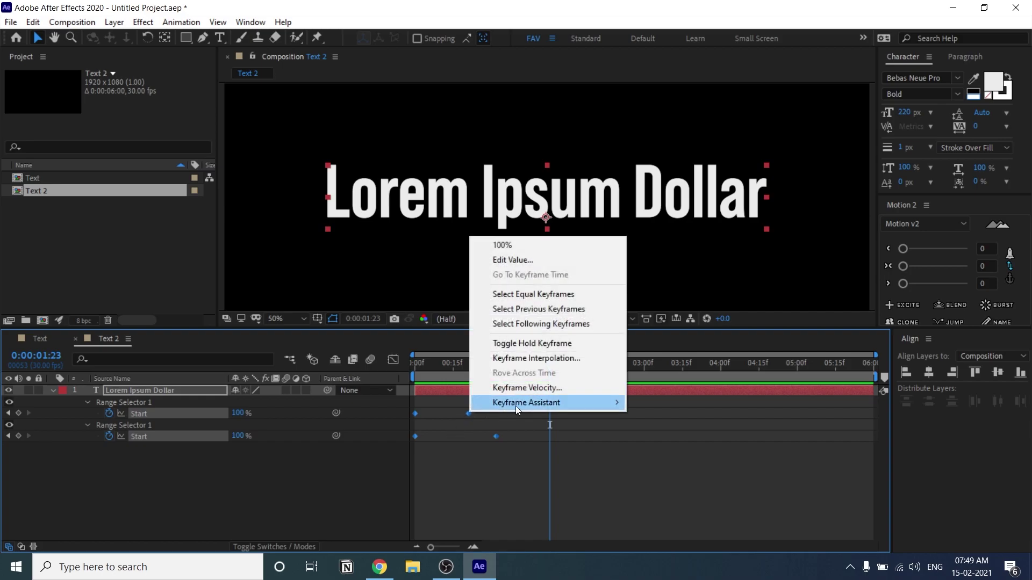
mouse_move(529, 405)
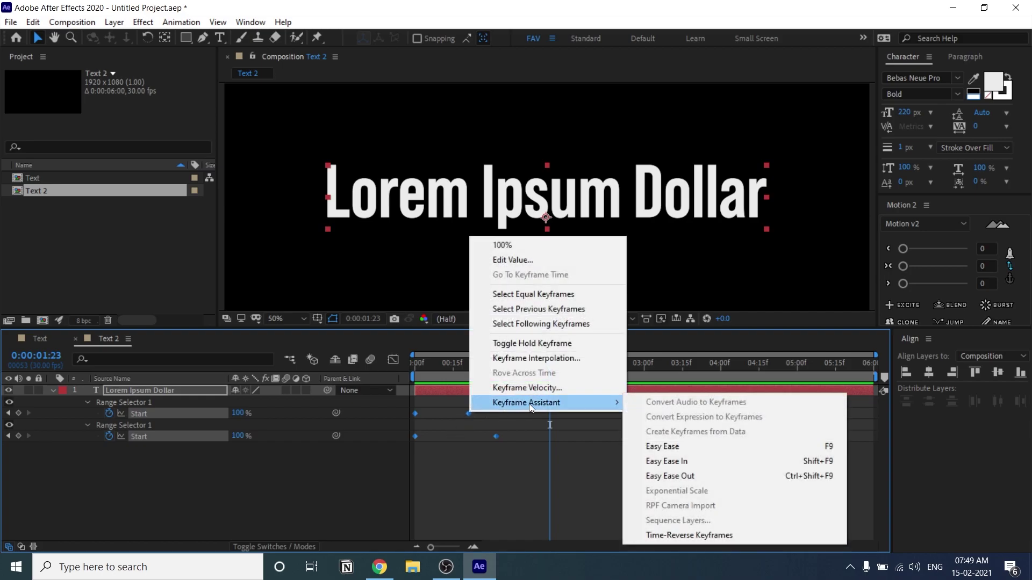
left_click(834, 446)
key("space")
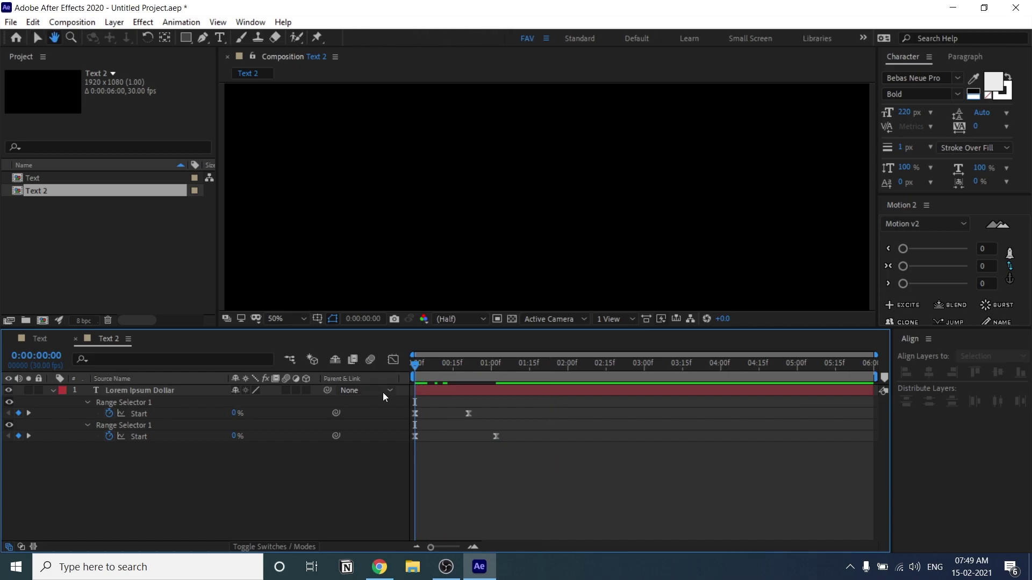
Step: Try ending the fill animator's Start keyframes at about frame 26, preview the timing, and move the keyframe back to about 0:01:02
left_click_drag(496, 436, 481, 437)
key("space")
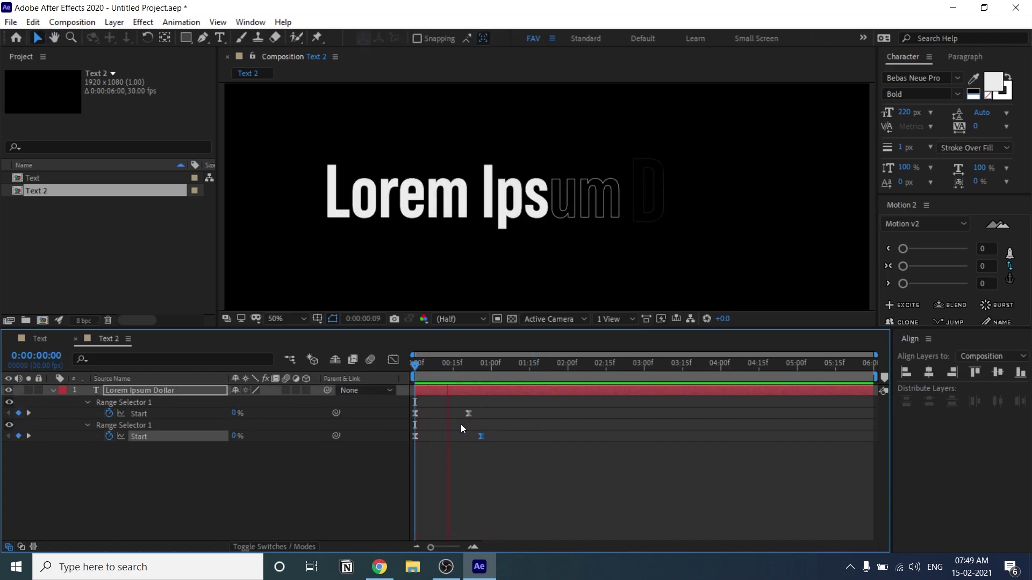
left_click_drag(481, 437, 497, 441)
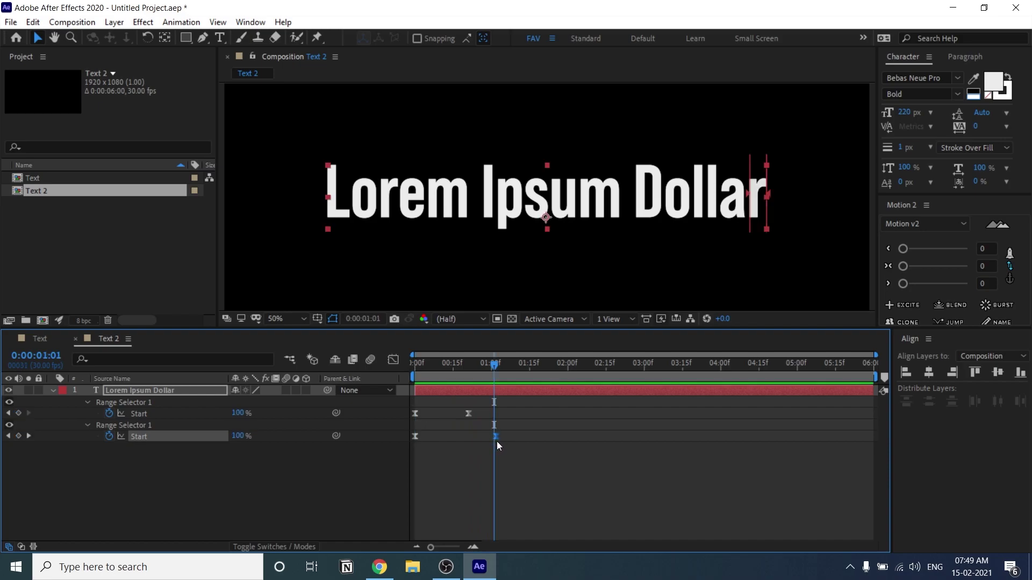
Step: Reshape the fill animator's Start speed curve in the graph editor to peak early and slow down gradually, preview it, and close the graph
left_click(394, 359)
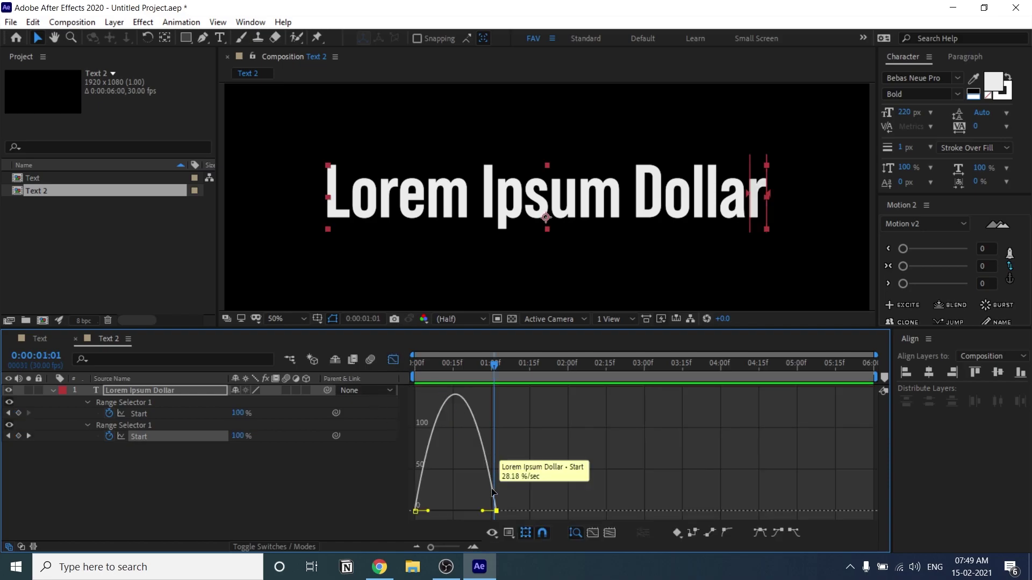
left_click_drag(434, 509, 433, 511)
key("space")
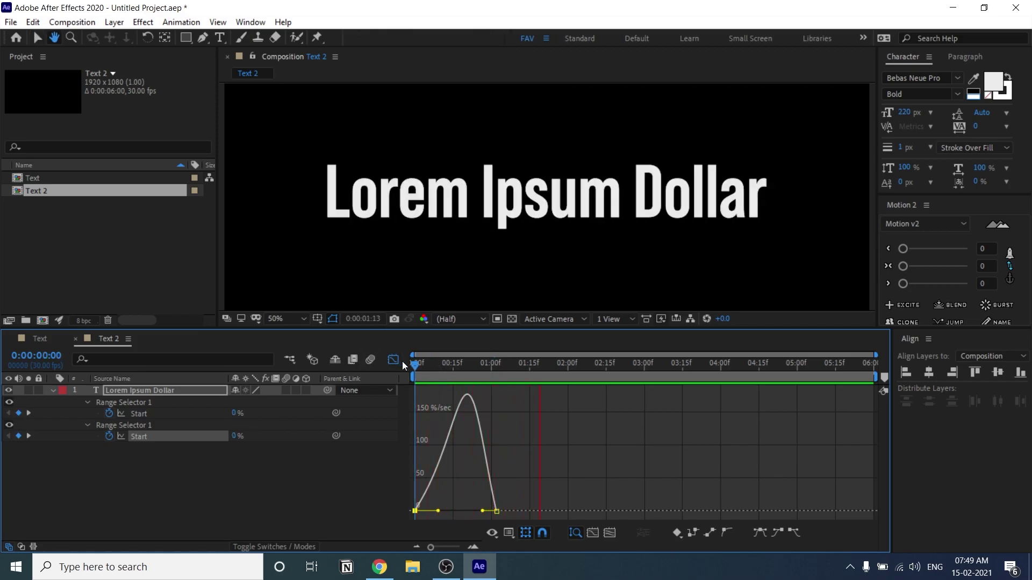
key("space")
left_click_drag(438, 511, 474, 512)
key("space")
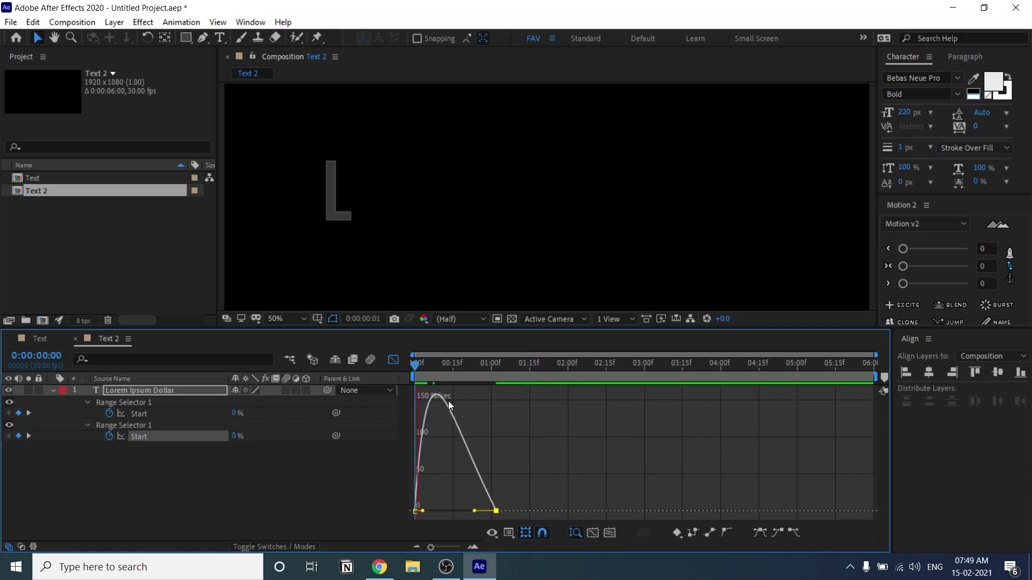
key("space")
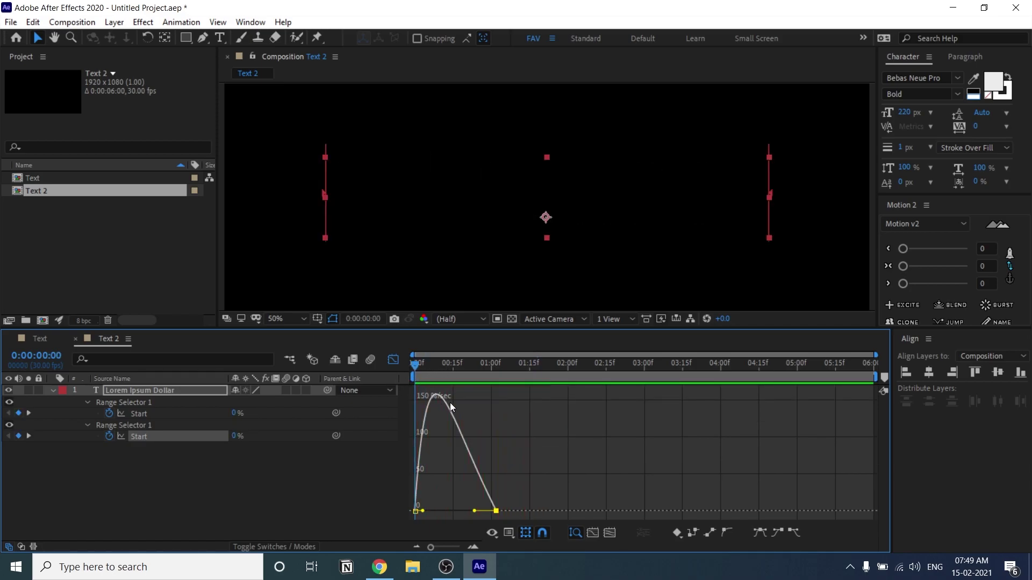
key("space")
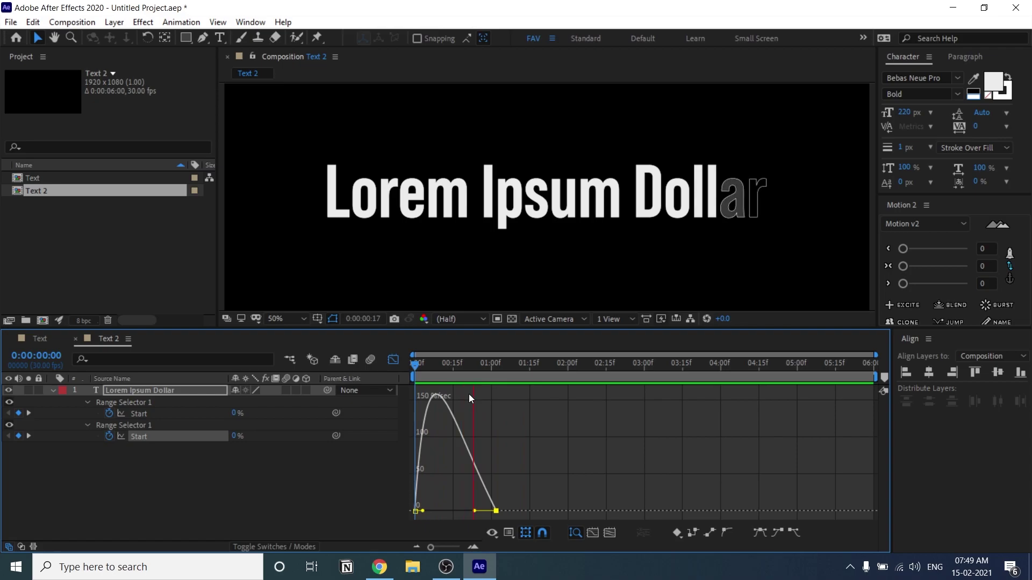
key("space")
left_click(392, 359)
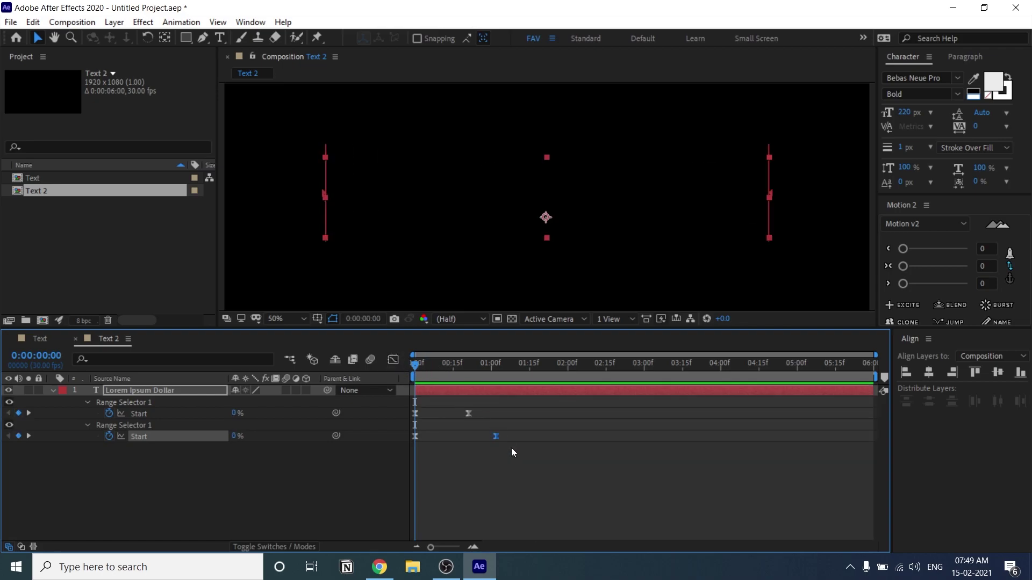
Step: Deselect the layer, replay the reveal with the whole composition frame in view at 25%, and collapse the text layer's properties
left_click(511, 448)
key("space")
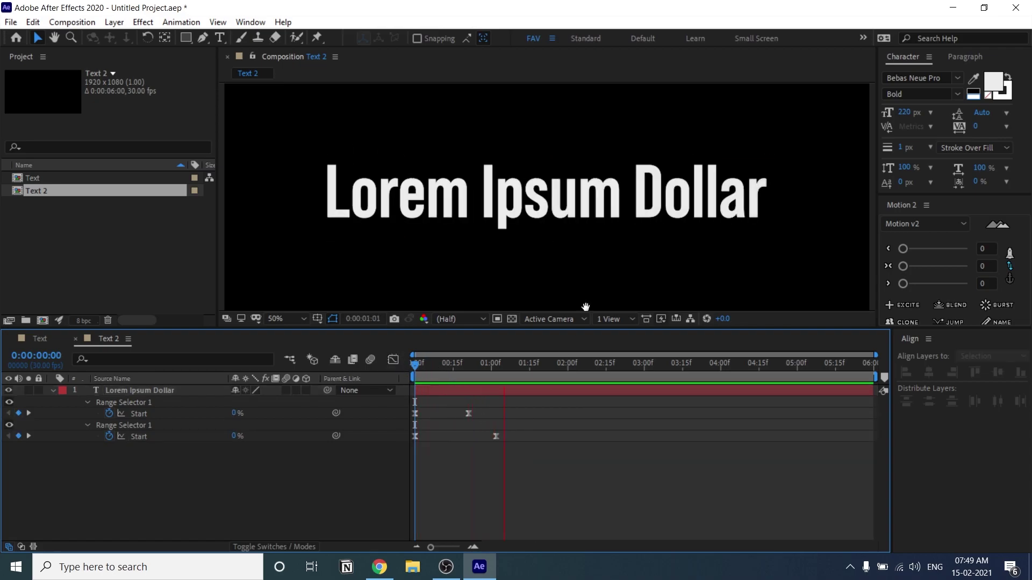
scroll(618, 233, "down", 2)
left_click(47, 392)
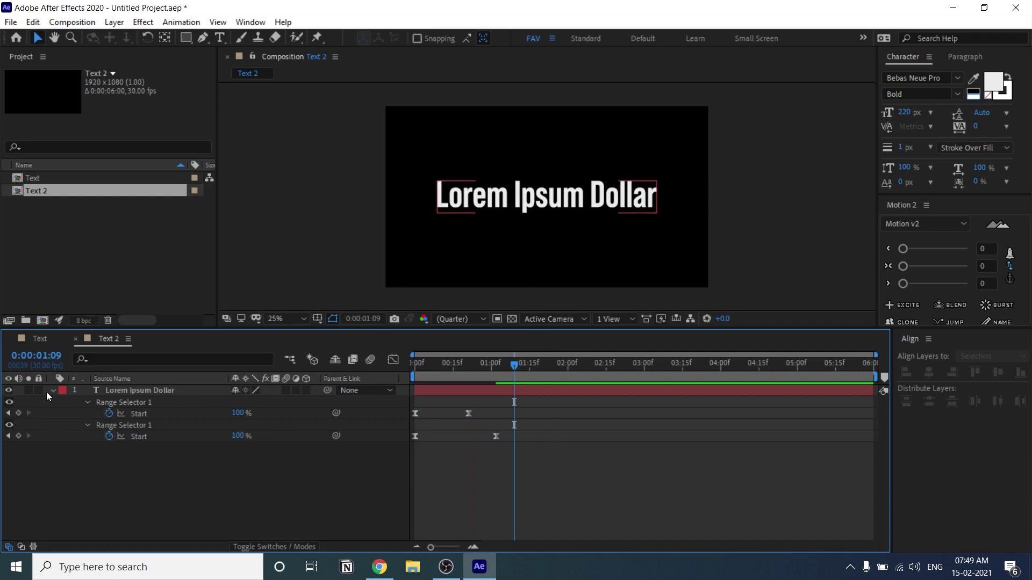
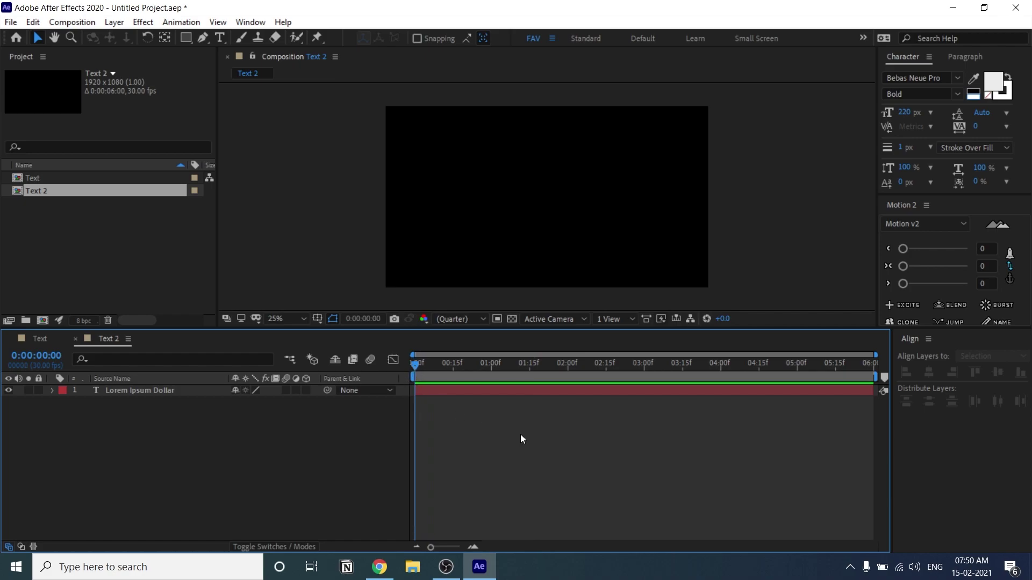
Step: Reveal the text layer's keyframes, move the fill animator's ending Start keyframe to about 0:01:07, and preview the delayed fill
left_click(500, 396)
key("u")
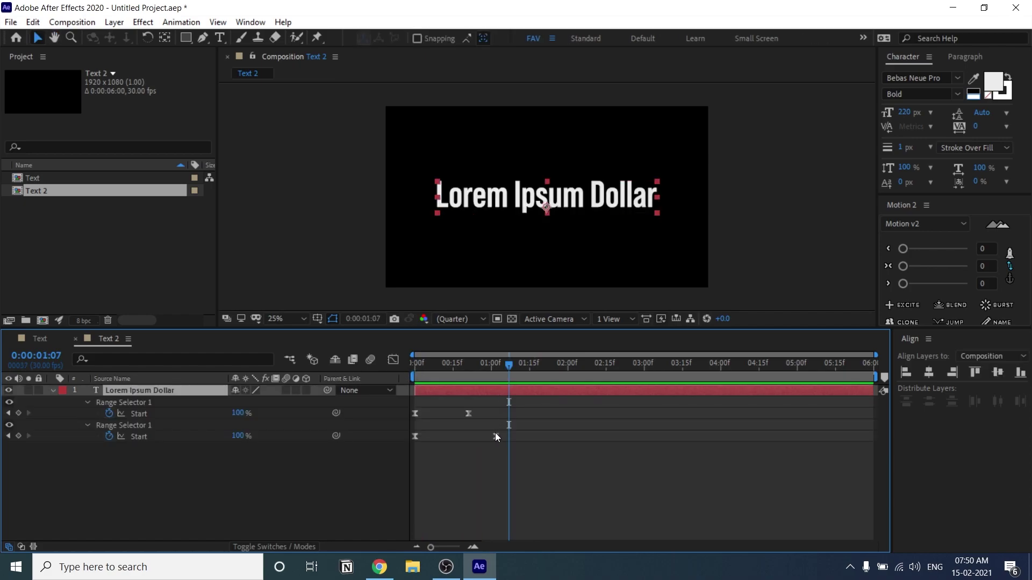
left_click_drag(495, 434, 514, 436)
left_click(415, 366)
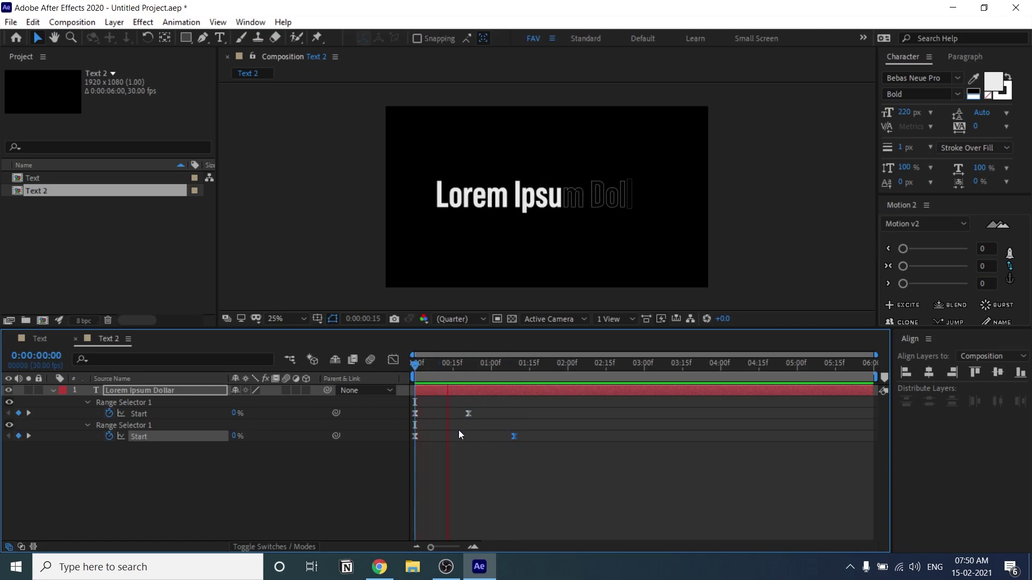
left_click_drag(519, 437, 513, 437)
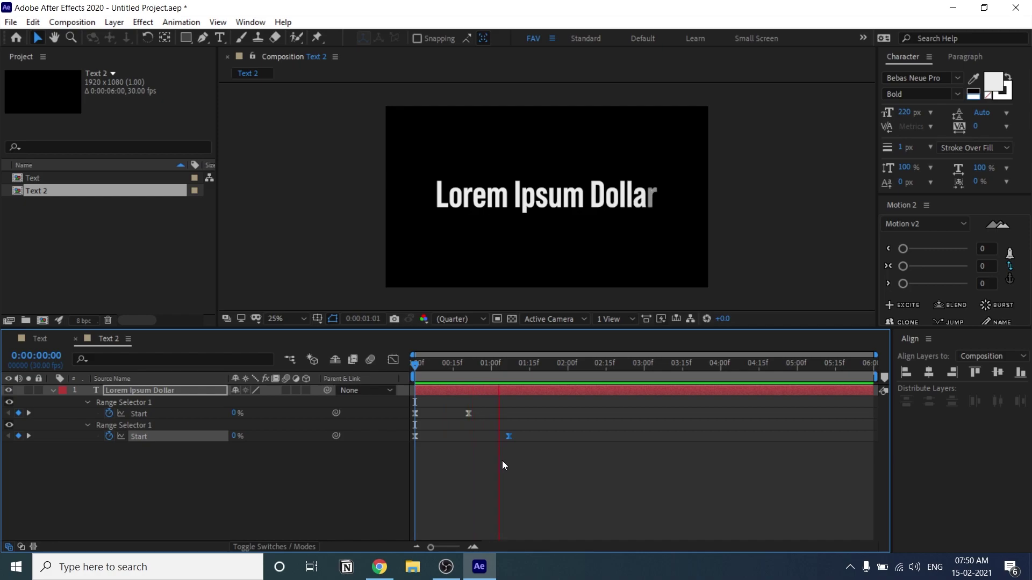
scroll(559, 161, "up", 2)
key("space")
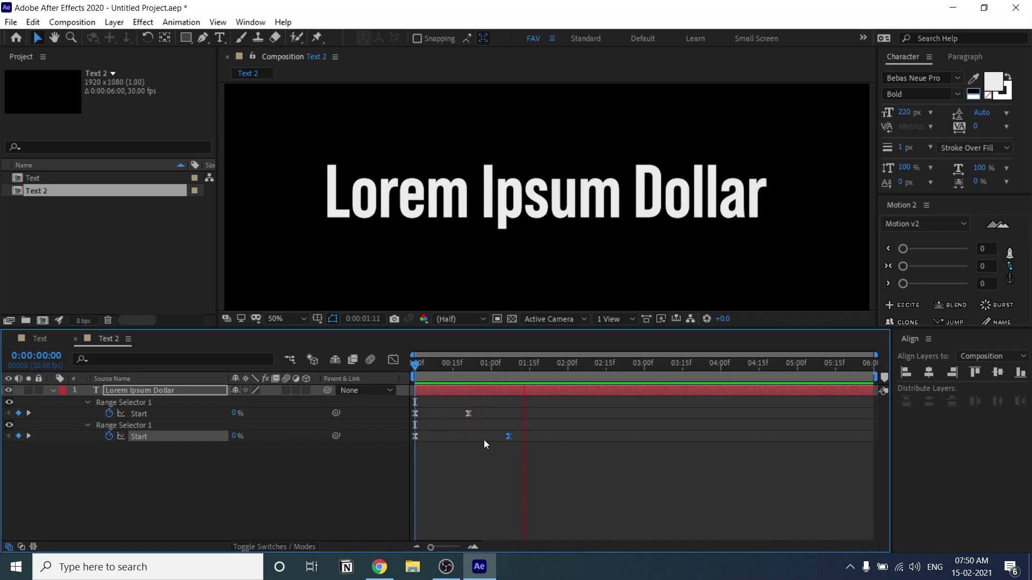
Step: Stop the preview, zoom the composition out to 25%, and expand the text layer's properties with Animator 1 and Animator 2 collapsed
key("space")
scroll(667, 206, "down", 1)
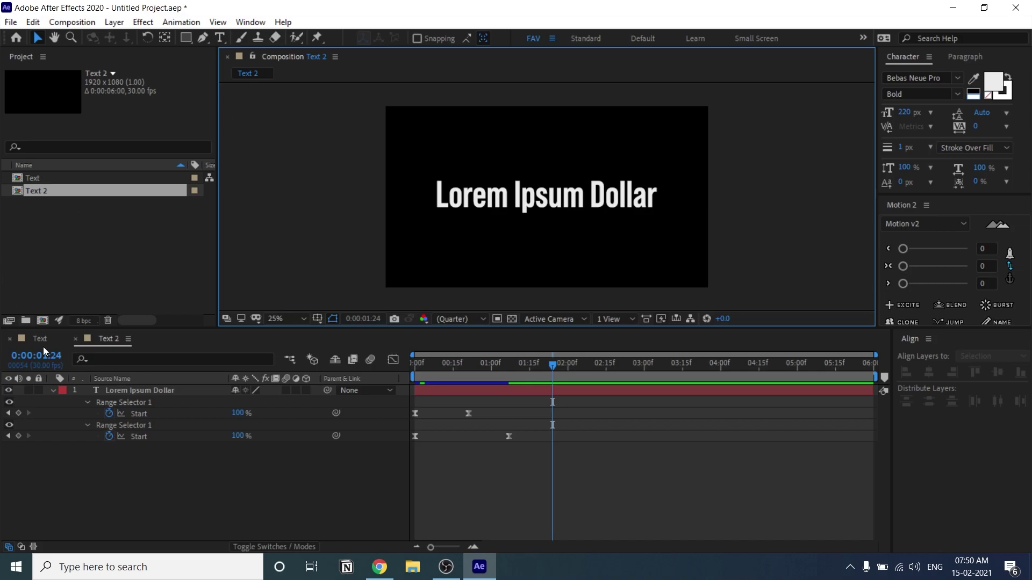
left_click(56, 391)
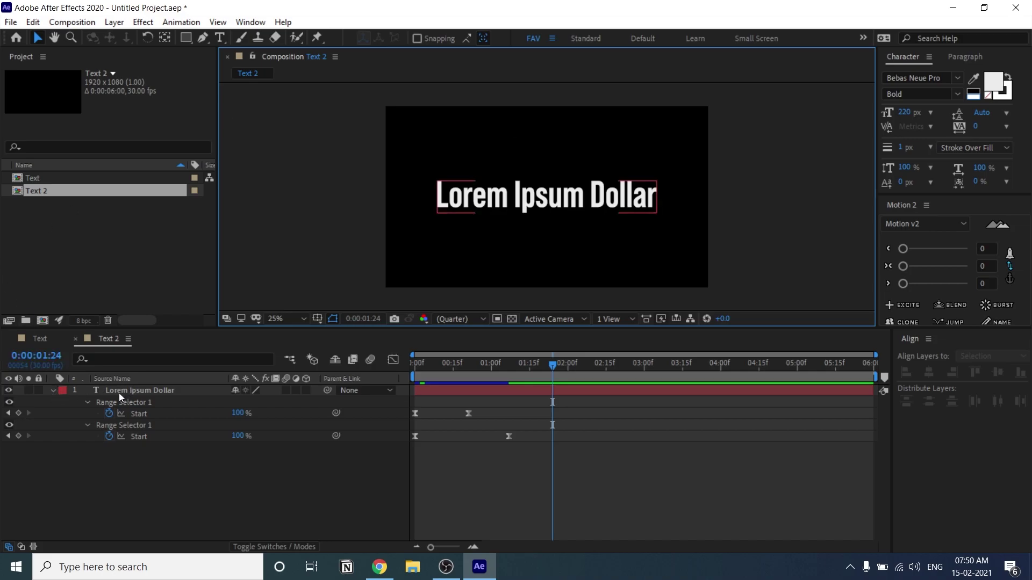
left_click(55, 391)
left_click(55, 391)
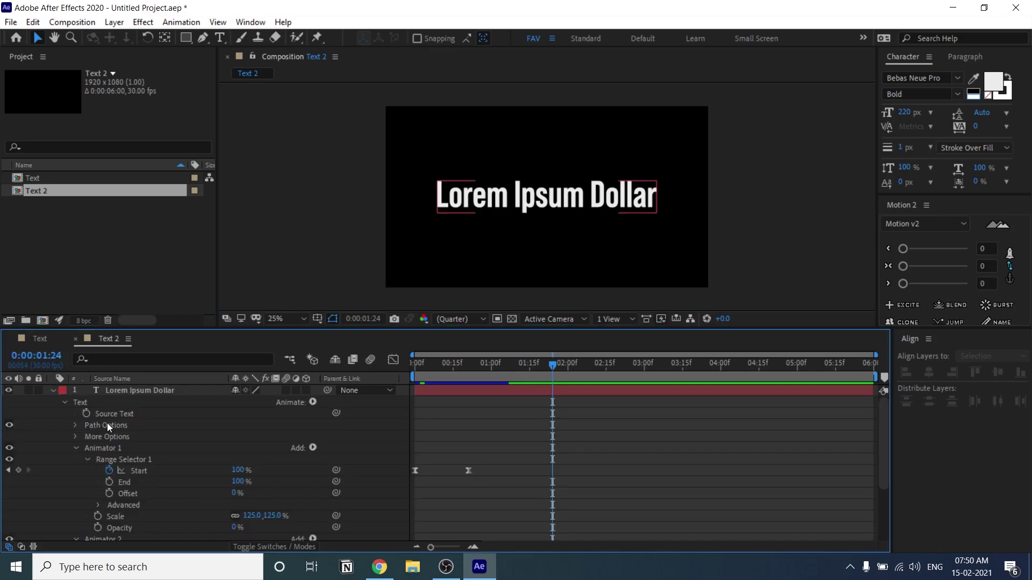
left_click(76, 449)
key("Home")
left_click(76, 461)
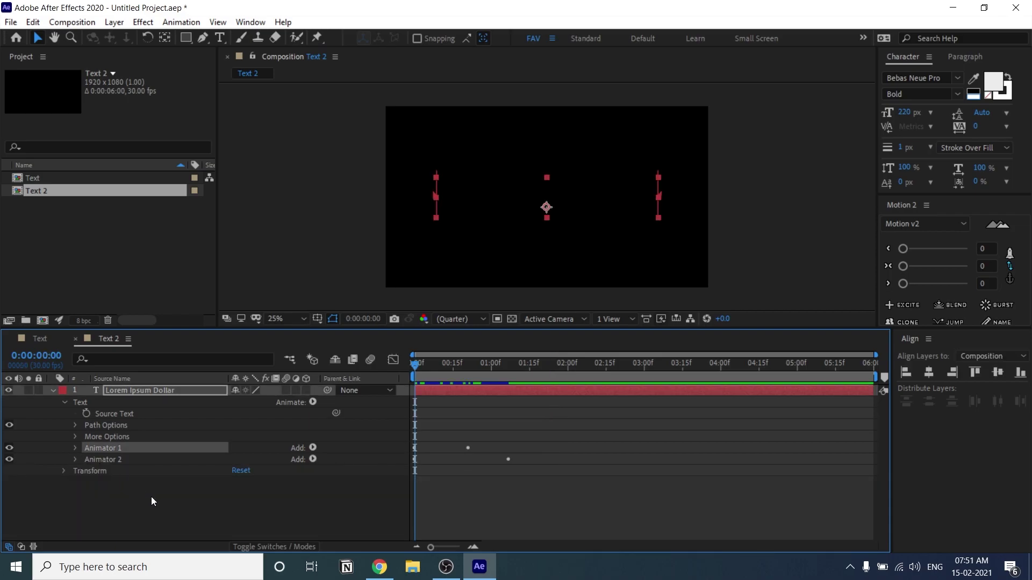
left_click(151, 498)
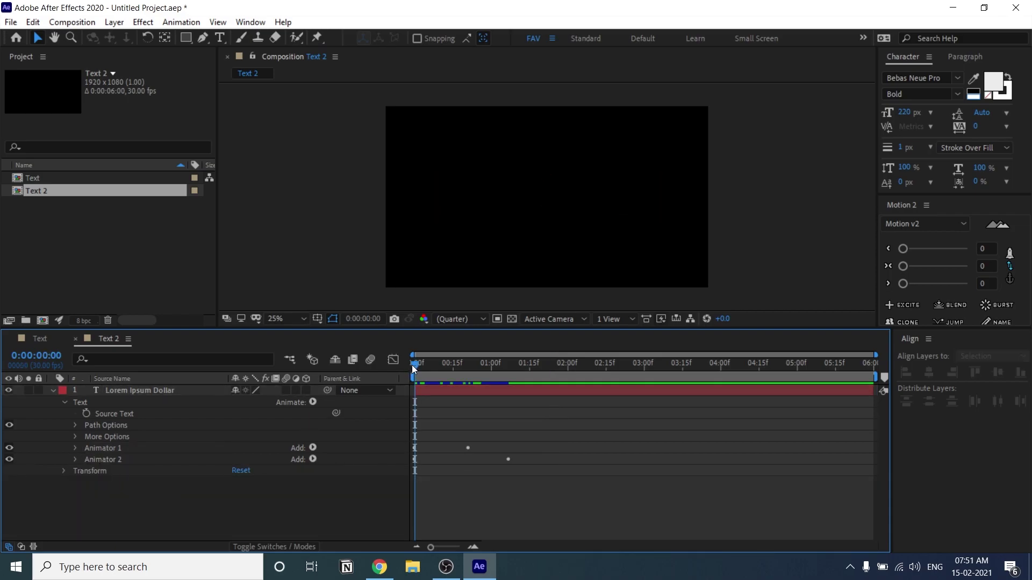
Step: Add a third animator for Fill Color Opacity to the text layer and set its Fill Opacity to 0%
left_click_drag(414, 365, 459, 389)
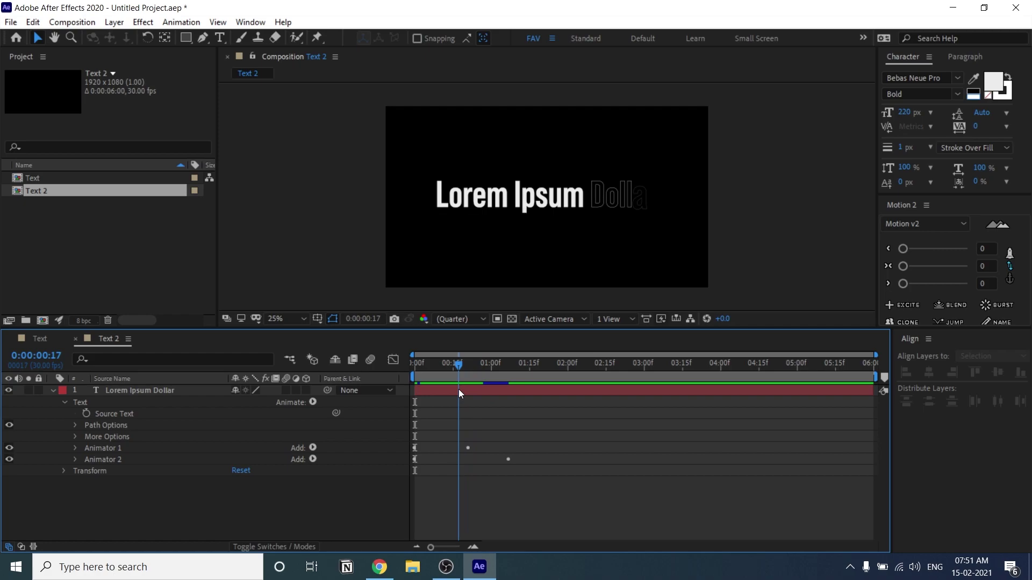
left_click(317, 400)
mouse_move(404, 263)
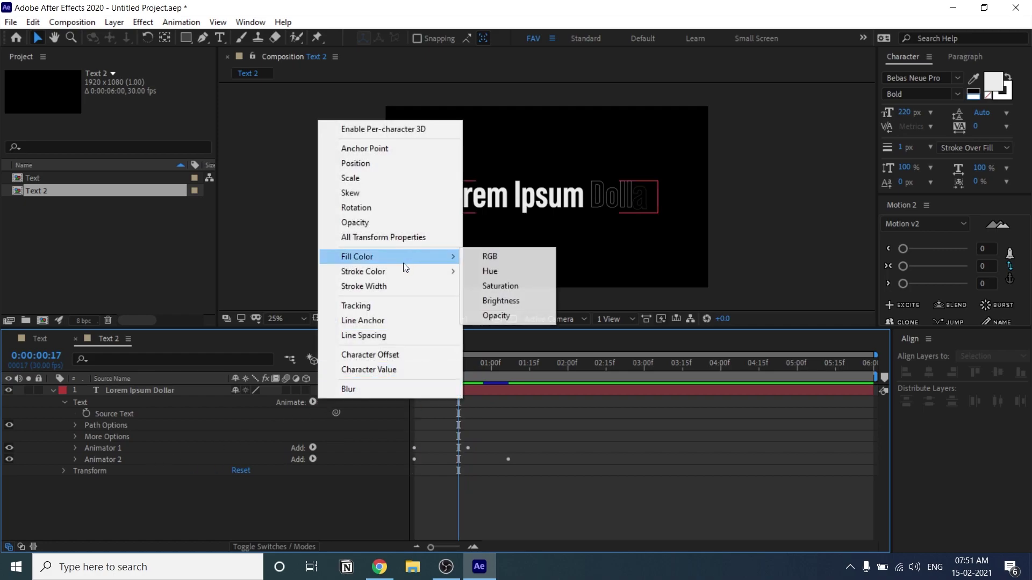
left_click(515, 316)
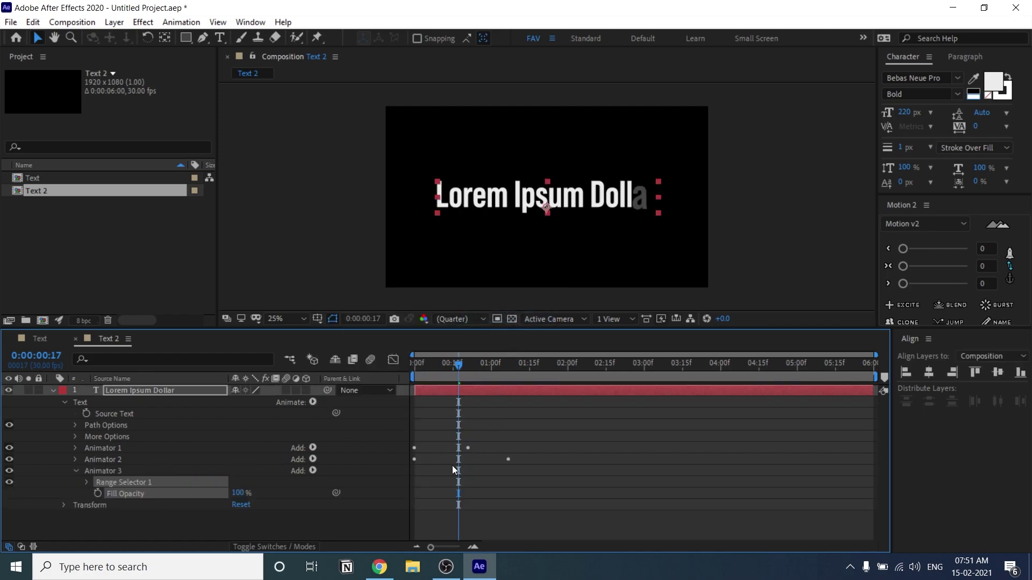
left_click_drag(243, 499, 163, 513)
Step: Set Animator 3's Range Selector Start to 100% and keyframe it at 0:00:00
left_click_drag(445, 371, 383, 380)
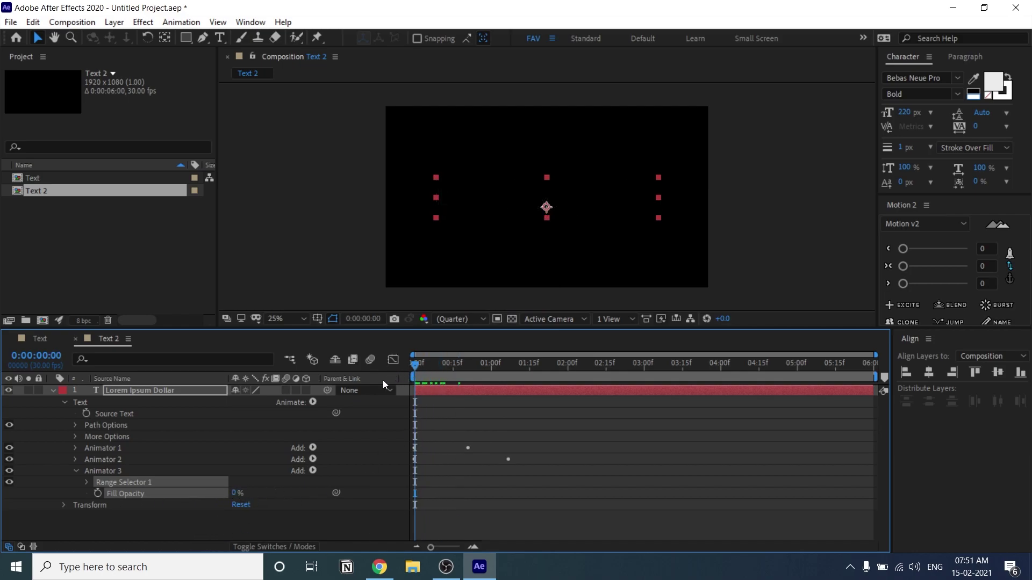
left_click(86, 483)
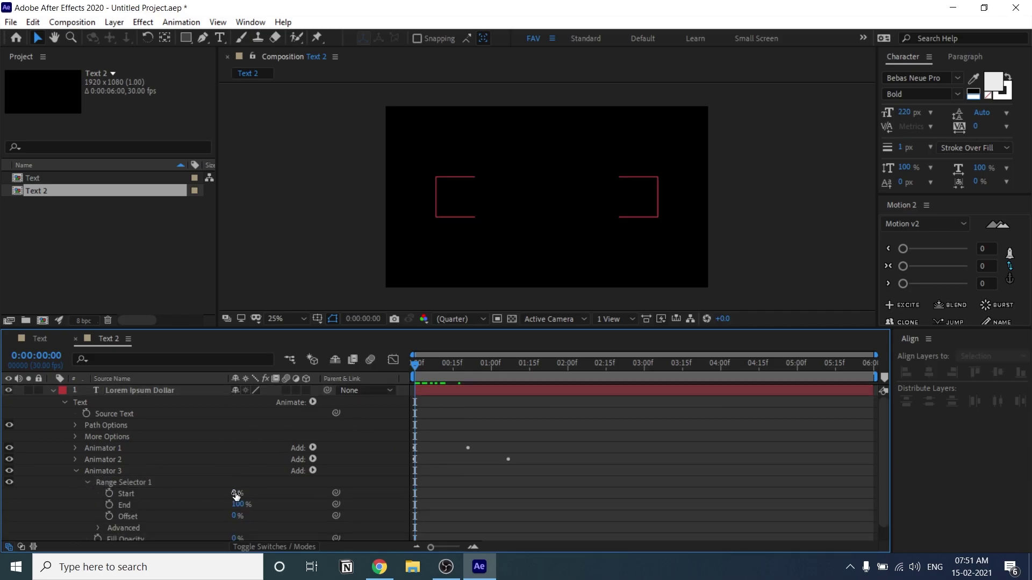
left_click(144, 492)
scroll(275, 496, "down", 1)
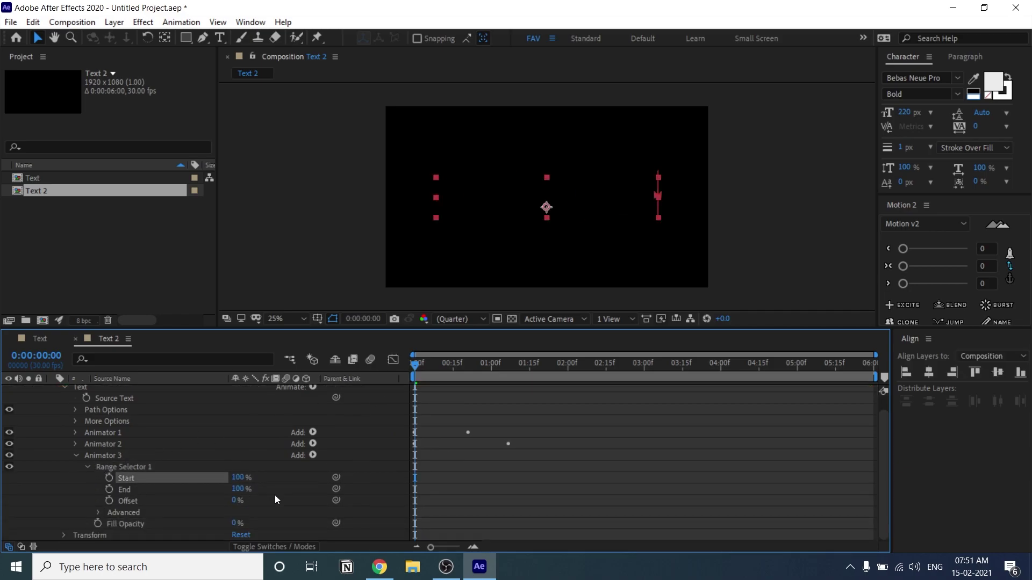
left_click(109, 477)
Step: Keyframe Animator 3's Start at 70%, move that keyframe to about frame 5, and add a 100% keyframe at frame 9
left_click_drag(416, 368, 443, 373)
left_click_drag(239, 479, 217, 481)
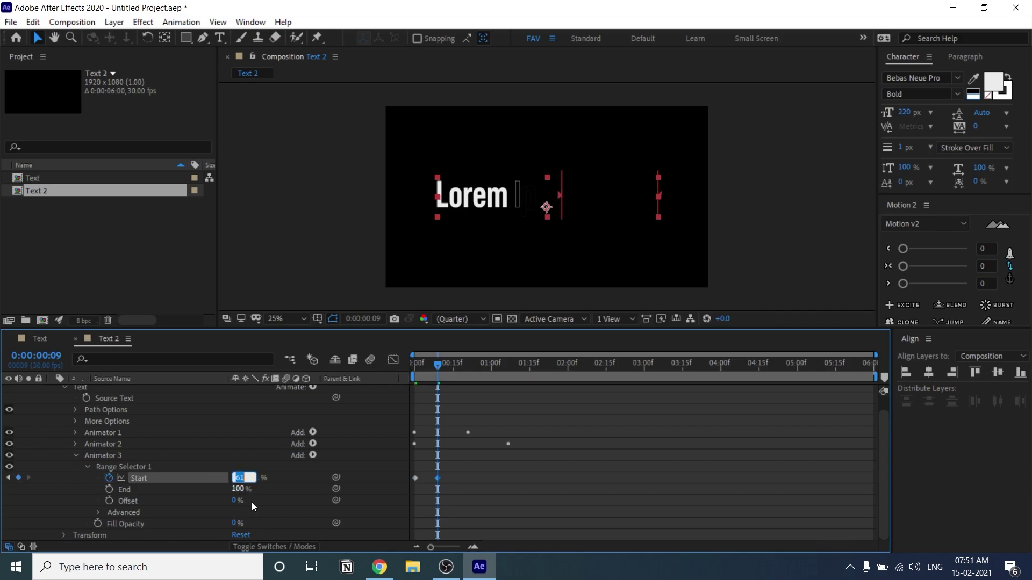
type("70")
key("Return")
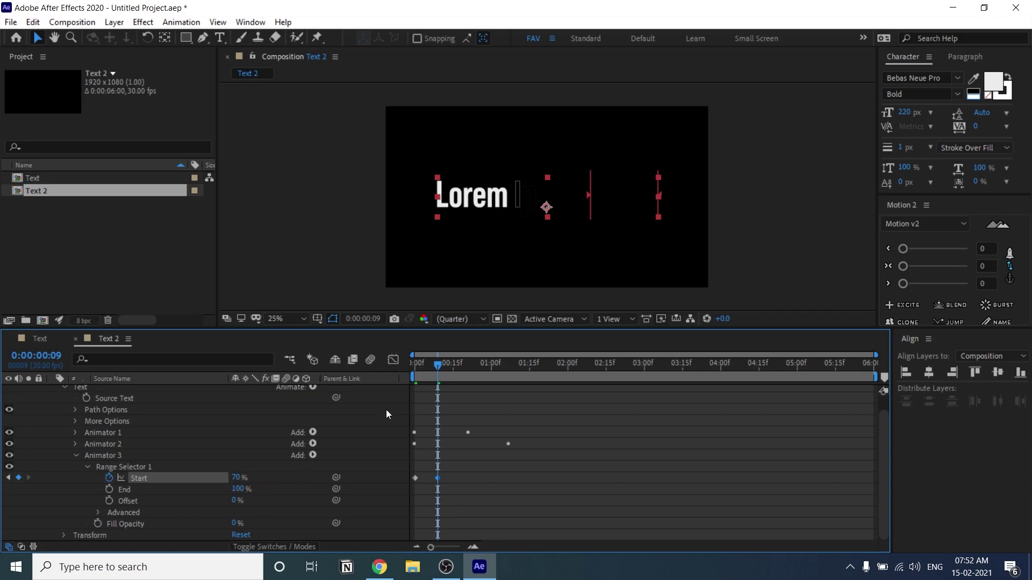
left_click_drag(437, 478, 429, 483)
left_click_drag(234, 478, 314, 479)
Step: Add Start keyframes to Animator 3 of 50% at frame 16 and 100% at frame 20, and scrub through the result
left_click_drag(434, 378, 455, 387)
left_click(429, 380)
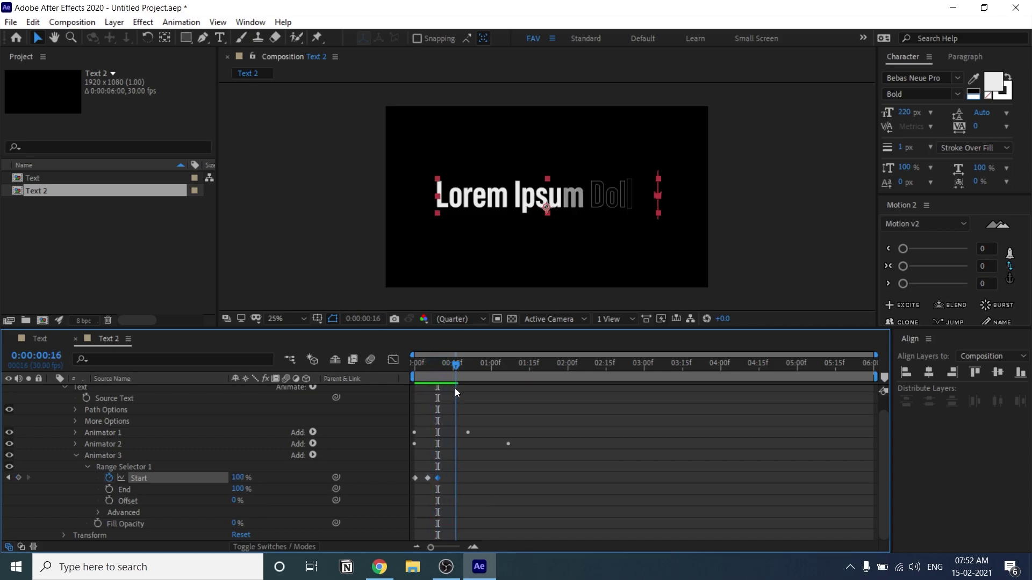
left_click(237, 478)
type("50")
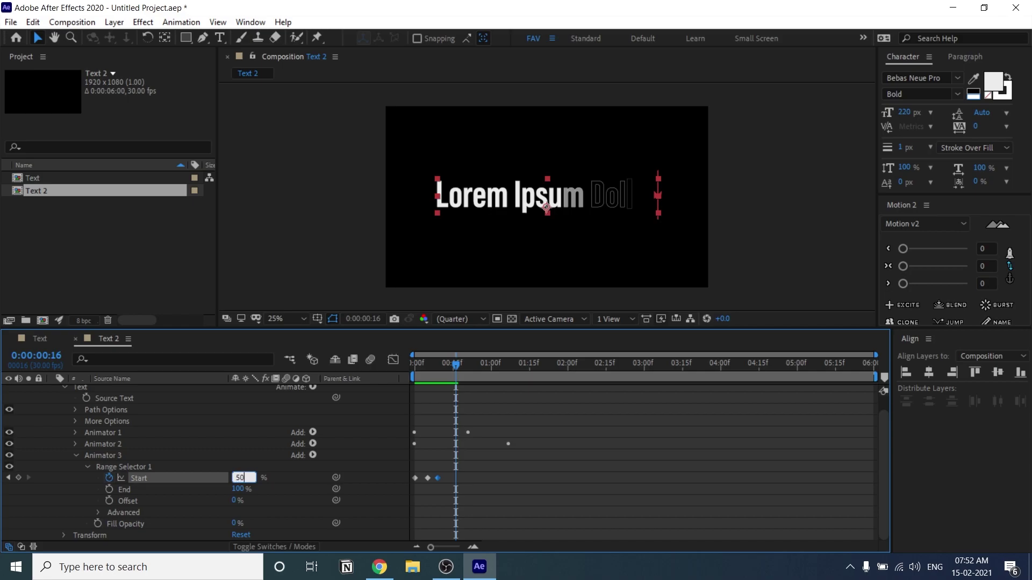
key("Return")
left_click_drag(460, 365, 466, 369)
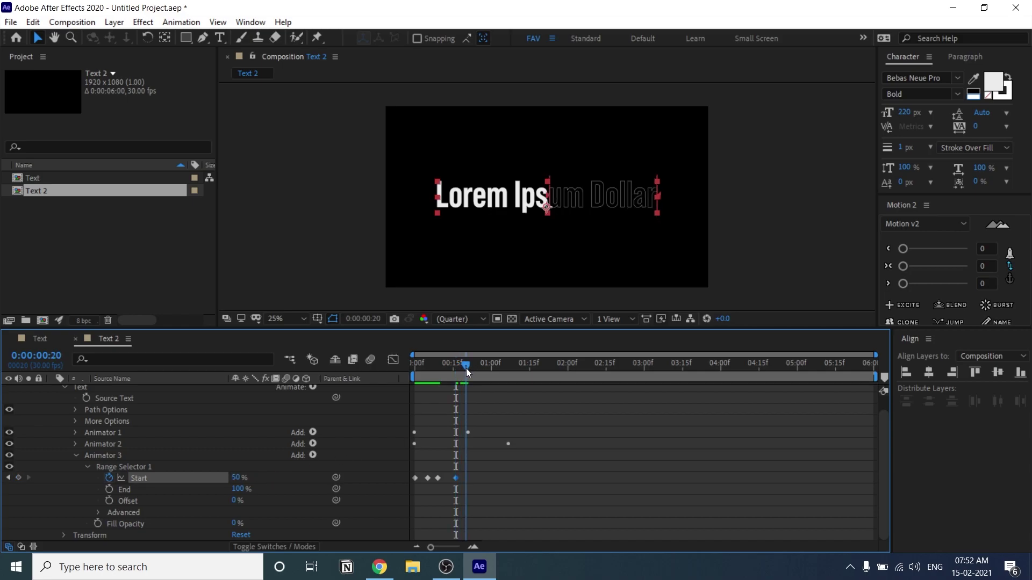
left_click_drag(236, 478, 369, 455)
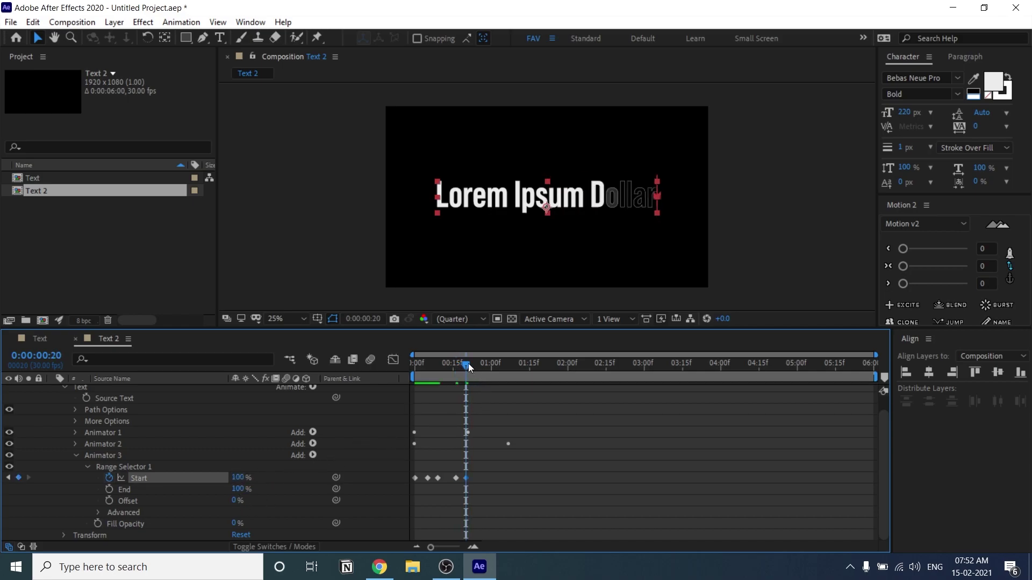
left_click_drag(417, 377, 439, 382)
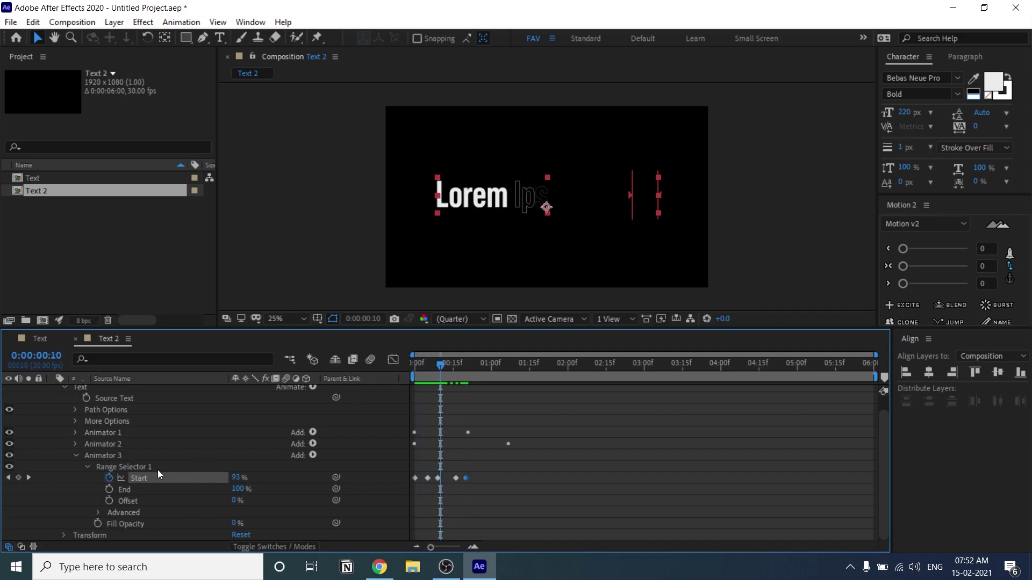
Step: Turn on Randomize Order in the Advanced options of Animator 3's Range Selector
left_click(88, 467)
left_click(132, 483)
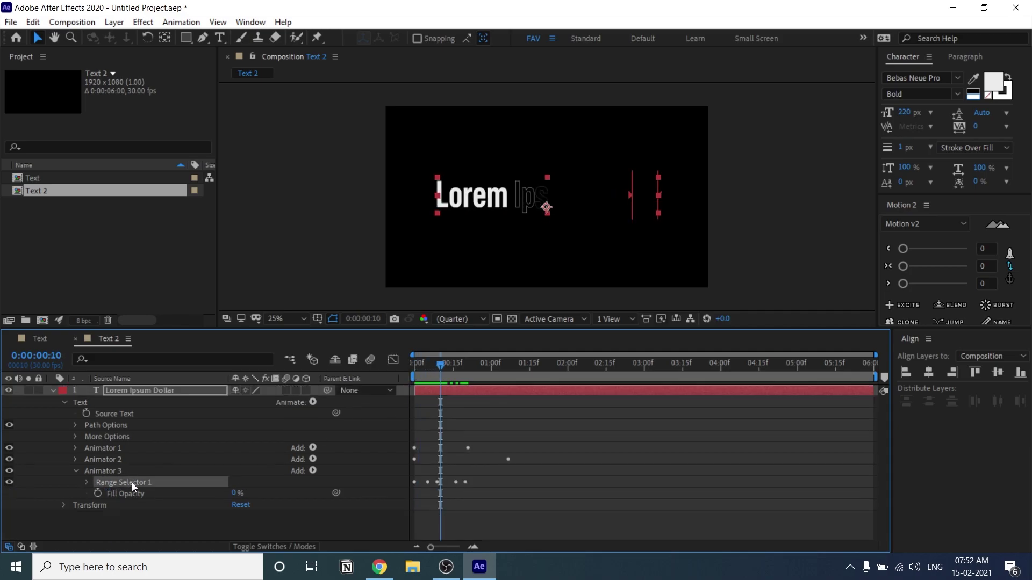
left_click(87, 483)
scroll(129, 500, "down", 1)
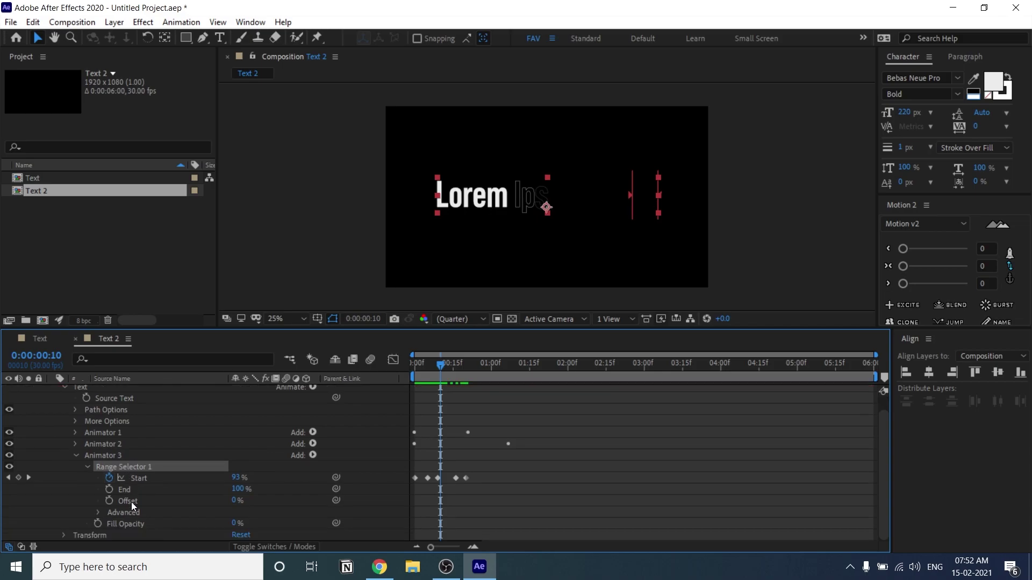
left_click(105, 513)
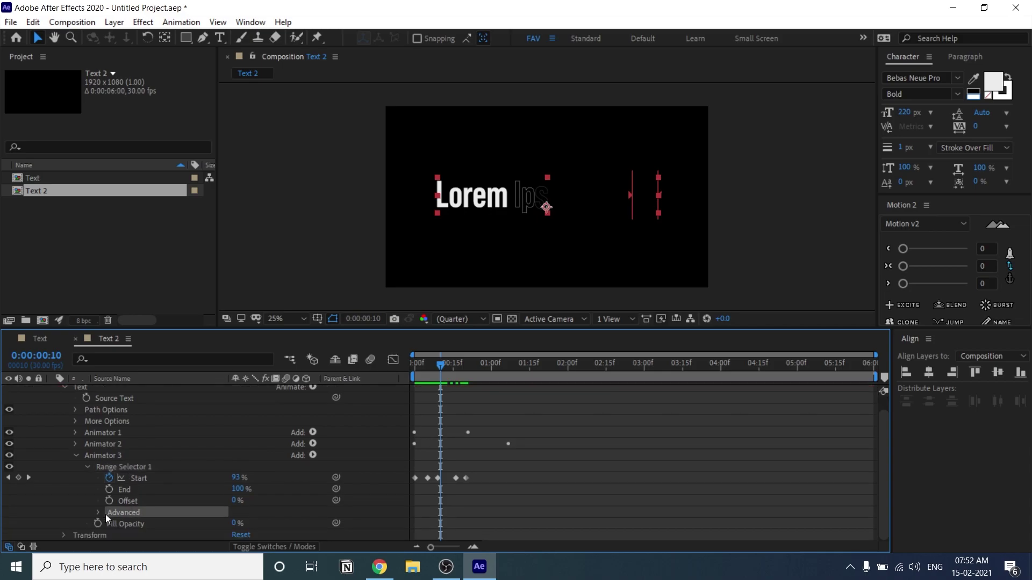
left_click(123, 457)
left_click(138, 514)
left_click(99, 513)
scroll(148, 515, "down", 3)
left_click(177, 535)
scroll(167, 489, "down", 1)
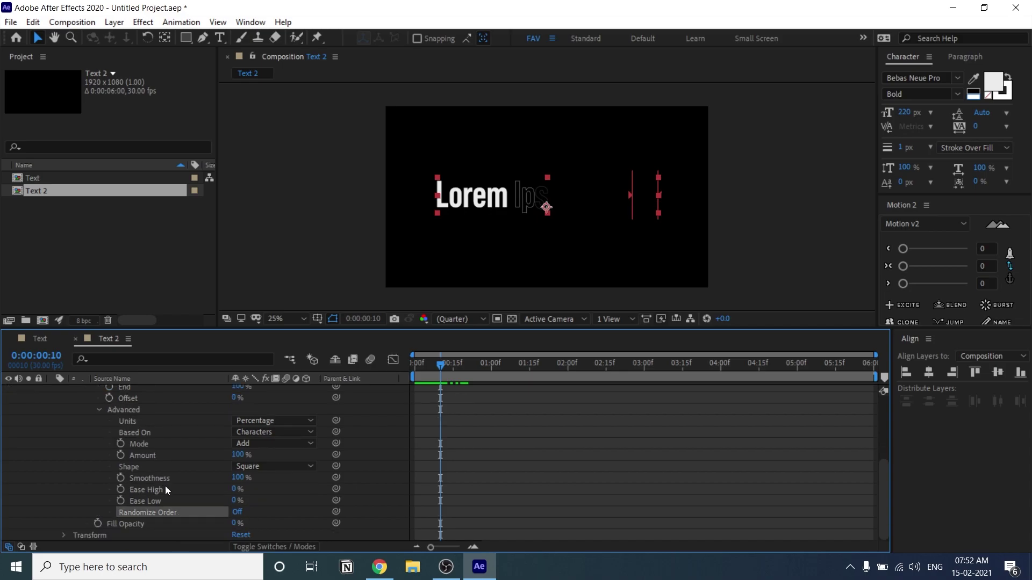
left_click(237, 512)
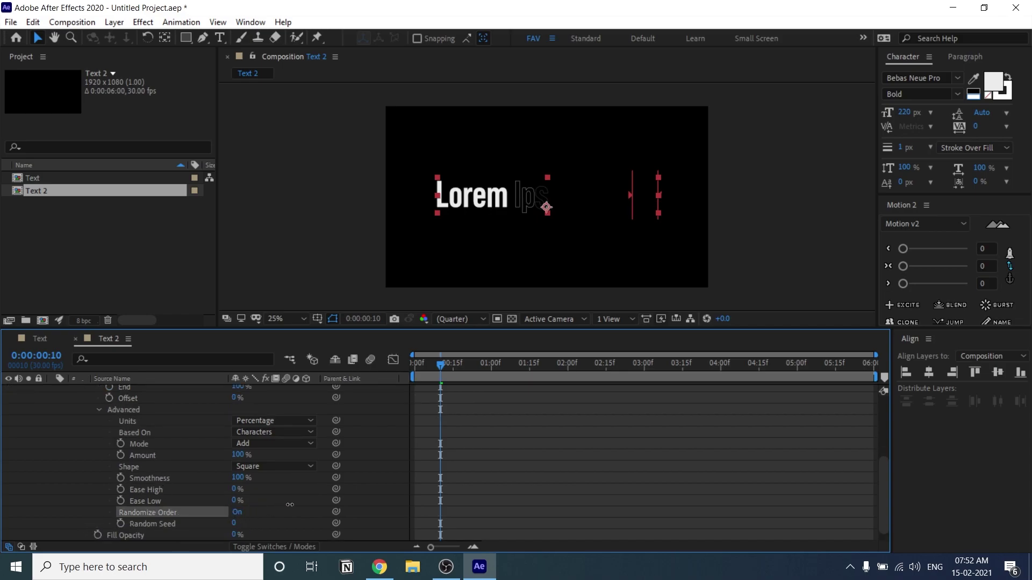
Step: Preview the randomized fill flicker from the start, collapse Animator 3, and replay it with the composition zoomed to 50%
left_click_drag(440, 365, 404, 373)
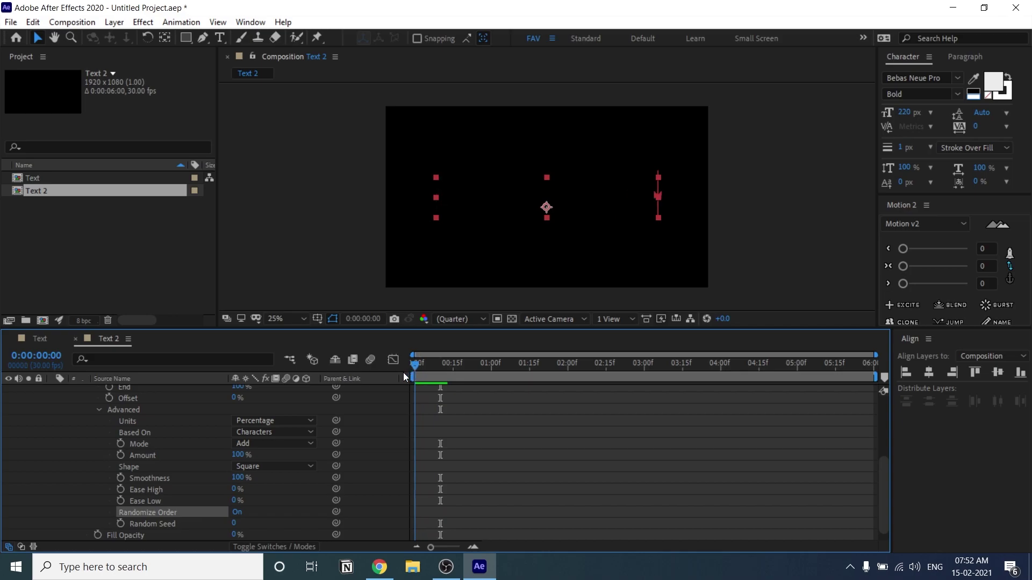
key("space")
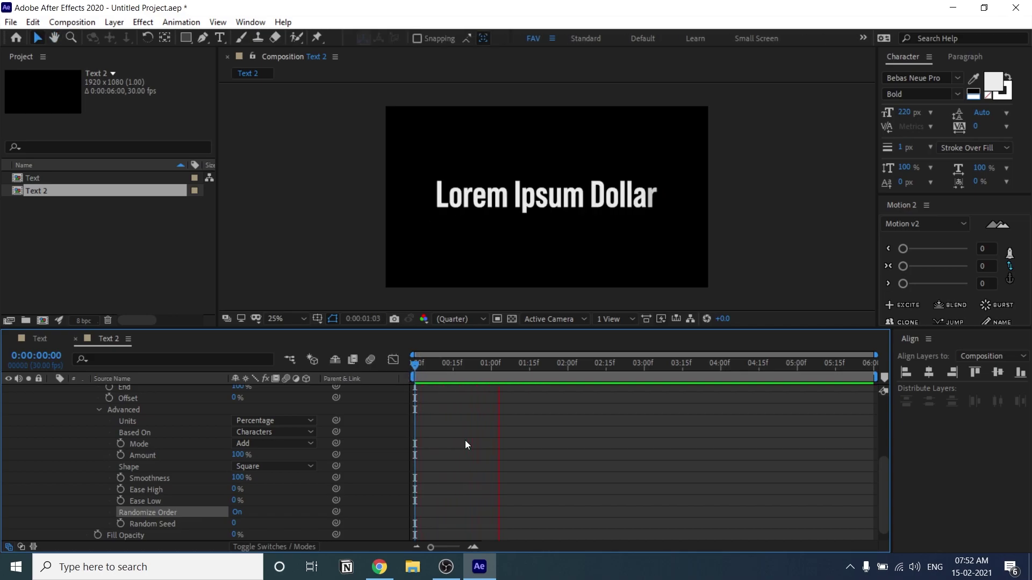
left_click(108, 478)
left_click(82, 440)
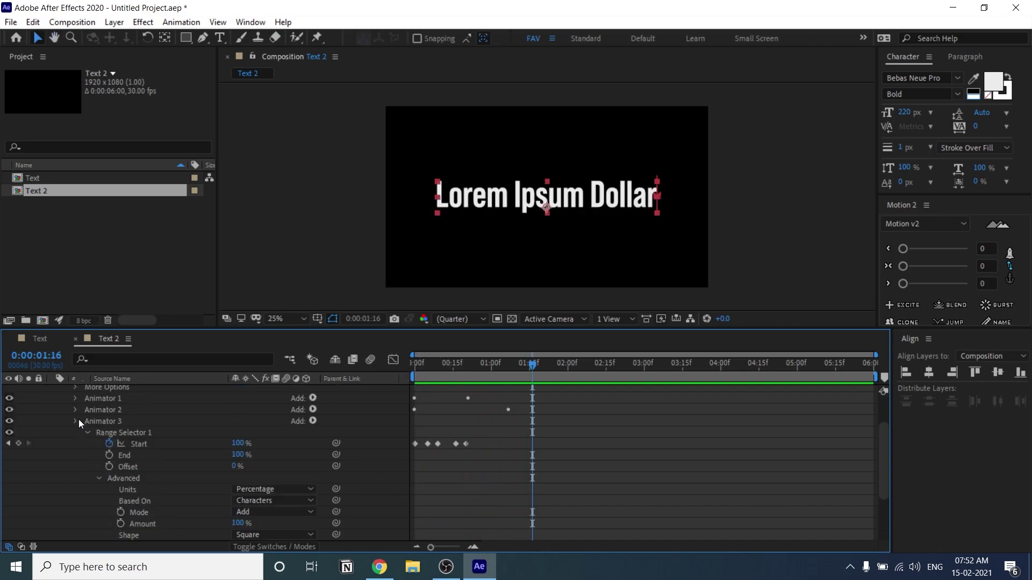
left_click(77, 420)
left_click(197, 520)
key("space")
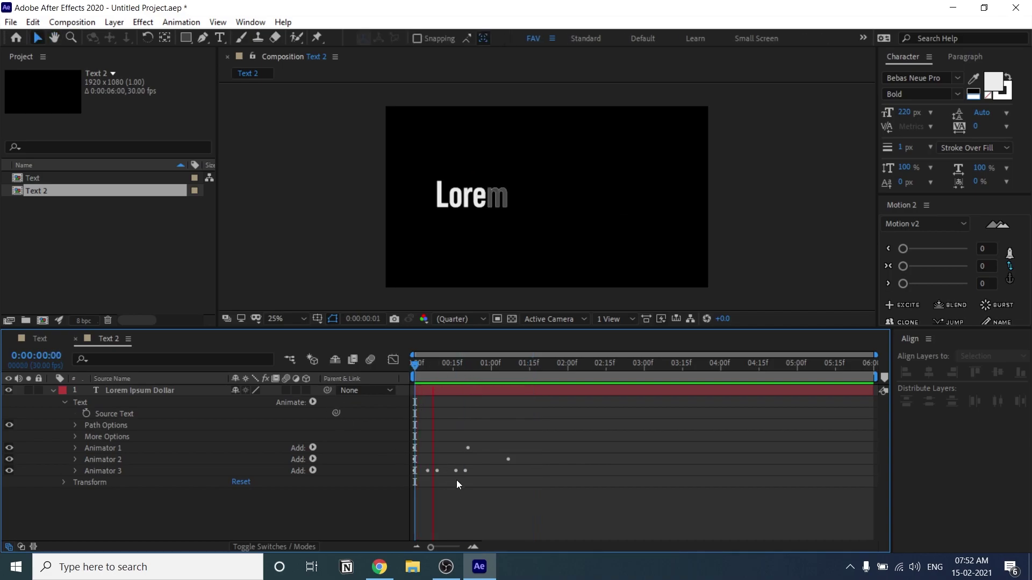
key("period")
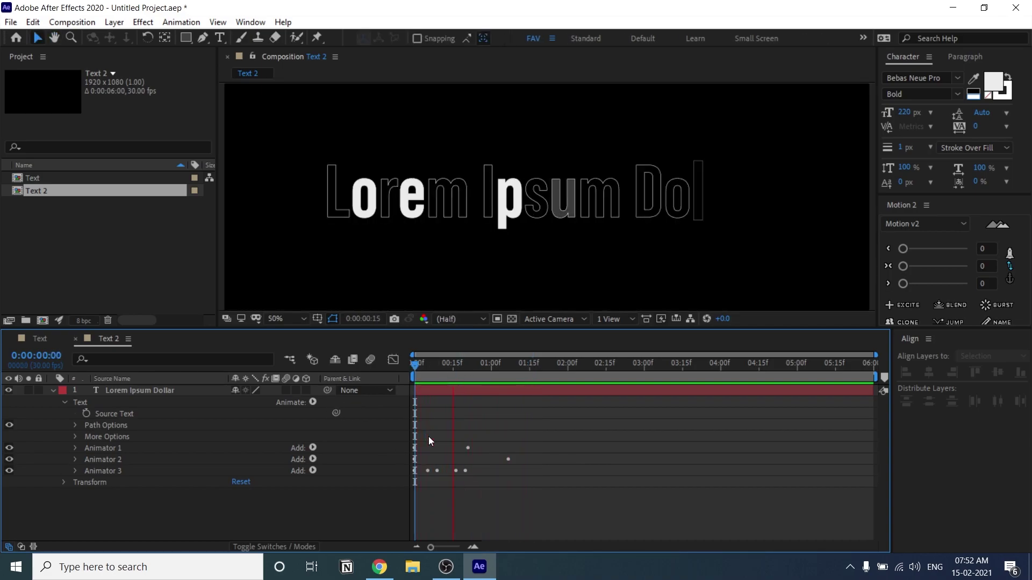